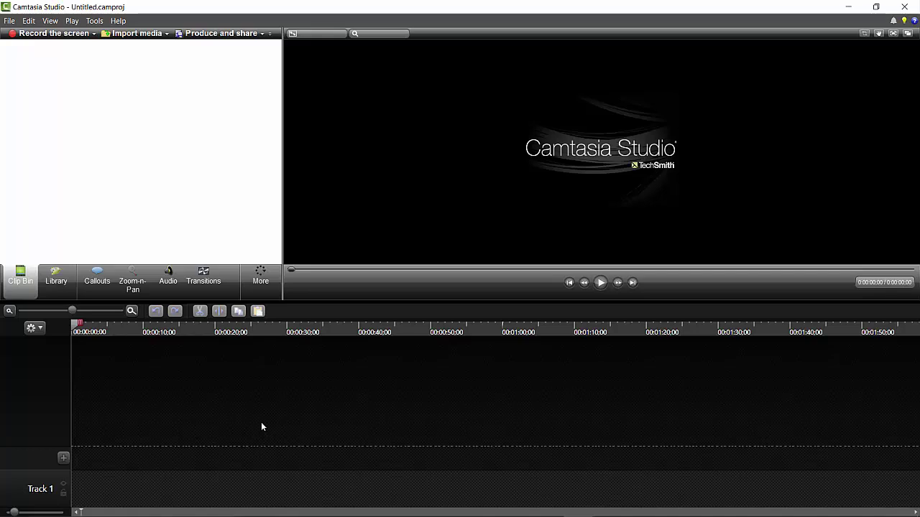
Step: Open ScribblenautsUnlimited_001.camproj from YouTube > Not-That-Guy > Scribblenauts Unlimited
click(9, 20)
click(32, 46)
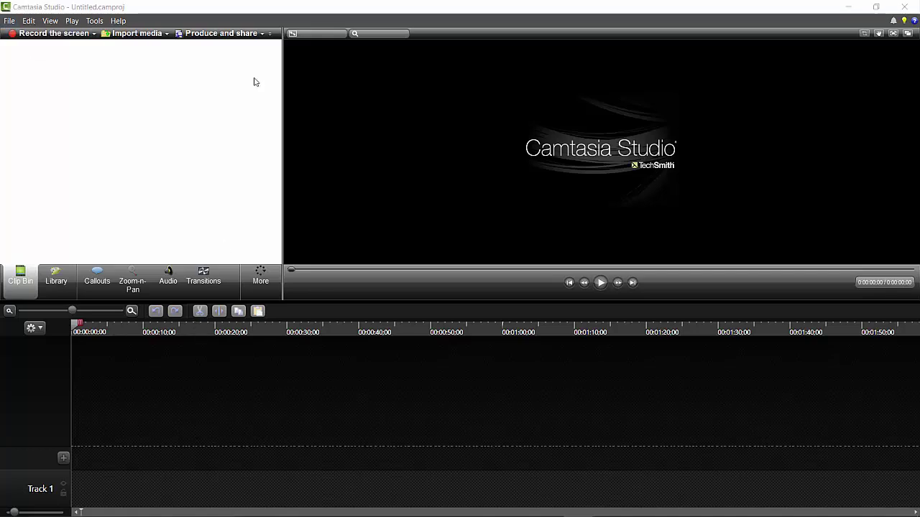
click(455, 128)
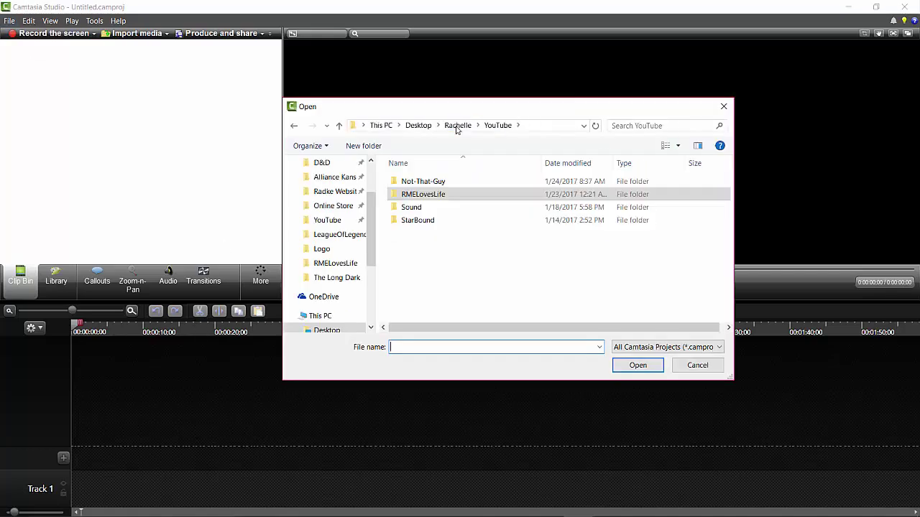
double_click(421, 183)
double_click(557, 190)
click(529, 183)
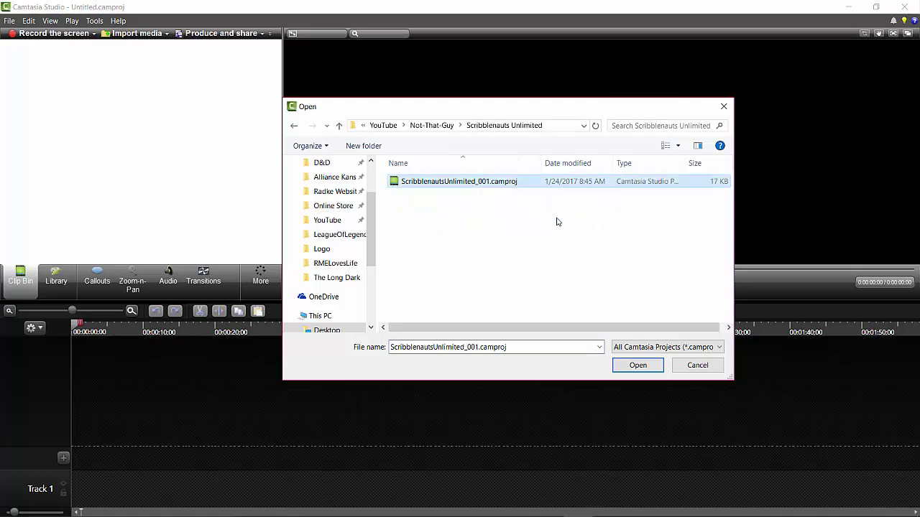
click(650, 371)
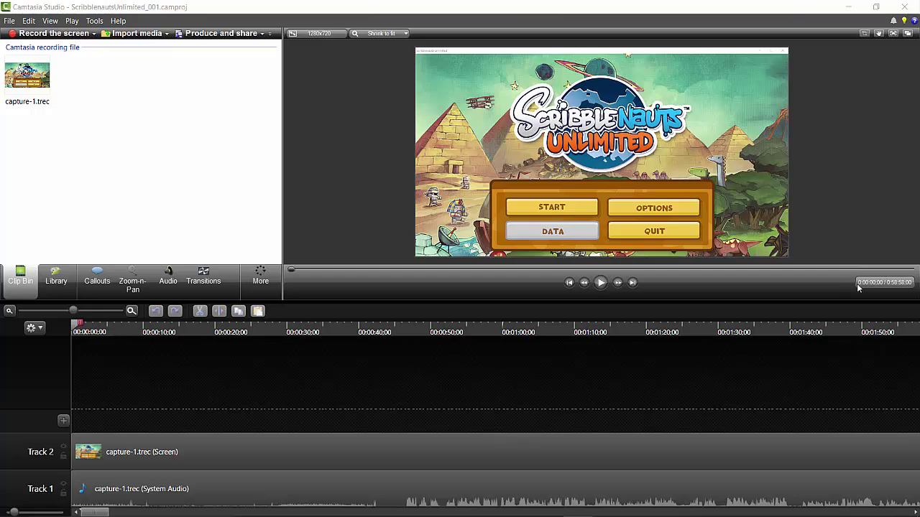
Step: Scrub the capture-1 recording past the 22-second Controls screen through to its 58:58 end
drag(74, 326, 137, 328)
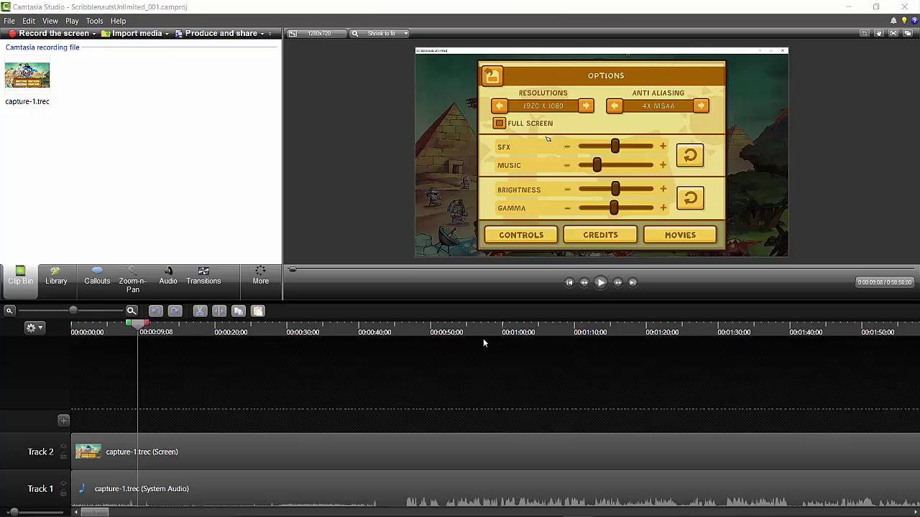
drag(138, 329, 230, 329)
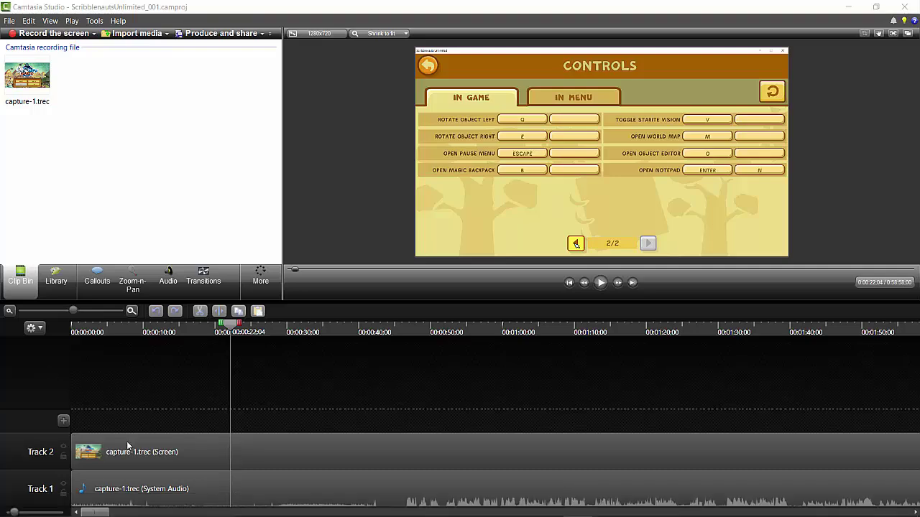
drag(100, 512, 900, 495)
drag(841, 330, 865, 334)
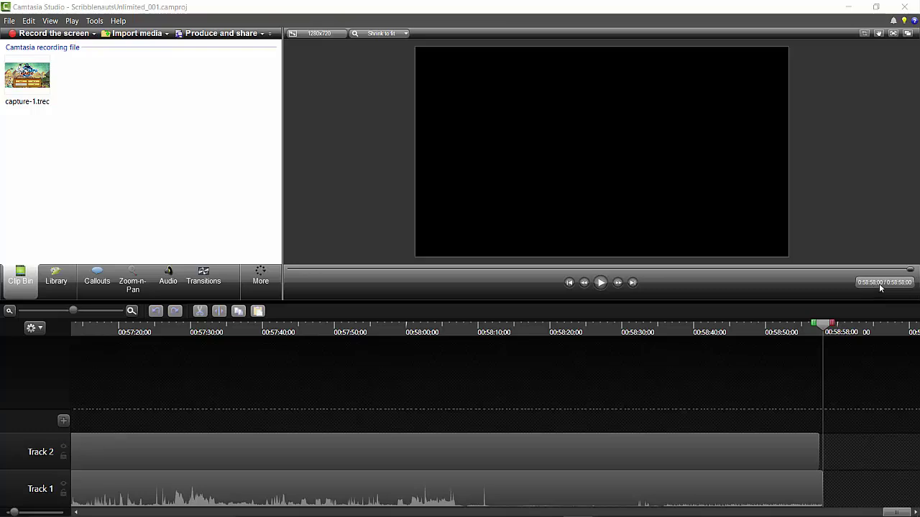
Step: Step back a few frames from the recording's end, then scroll the timeline back to the start
click(823, 328)
drag(823, 328, 823, 328)
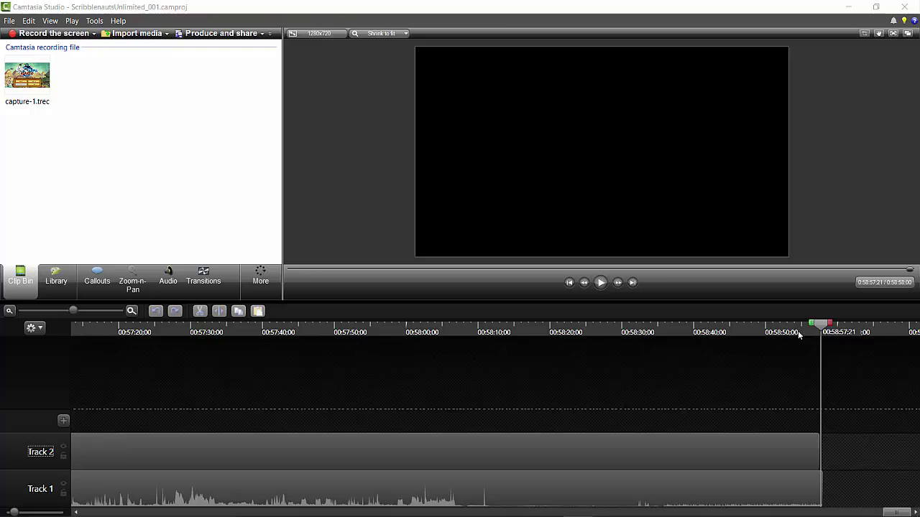
click(818, 329)
drag(817, 327, 816, 326)
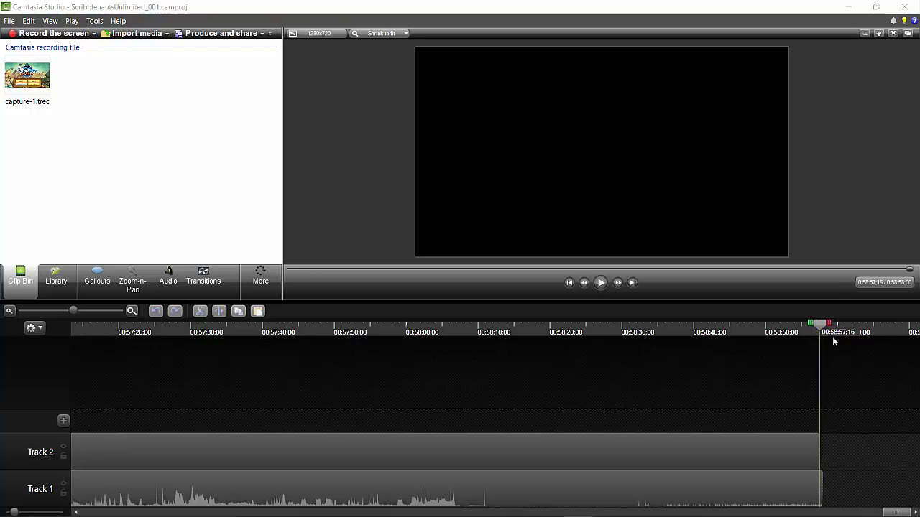
key(ctrl+Right)
key(ctrl+Right)
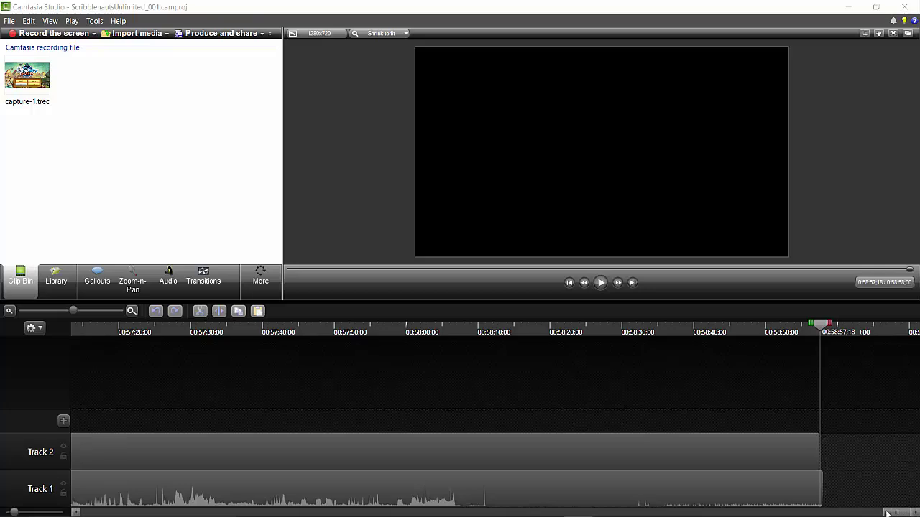
drag(883, 512, 72, 510)
Step: Jump to 0:21 on the Controls screen and zoom the timeline in and back out
click(225, 332)
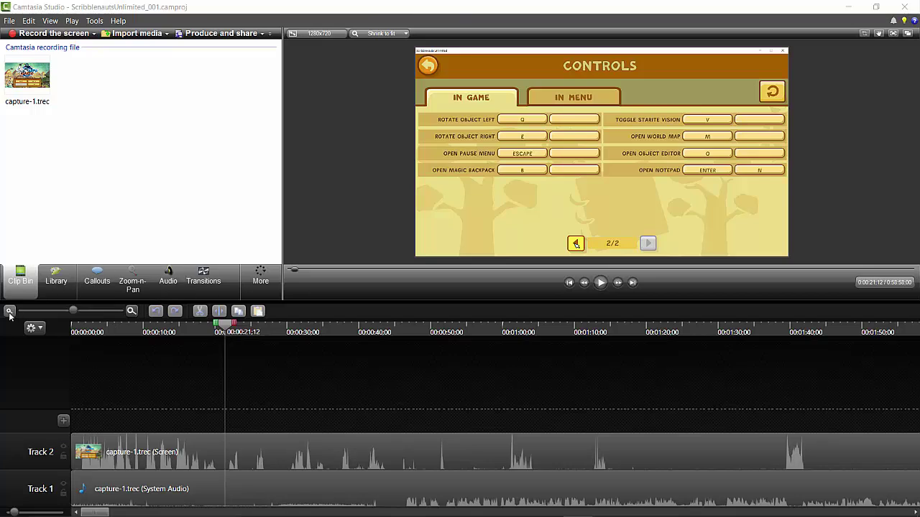
click(132, 311)
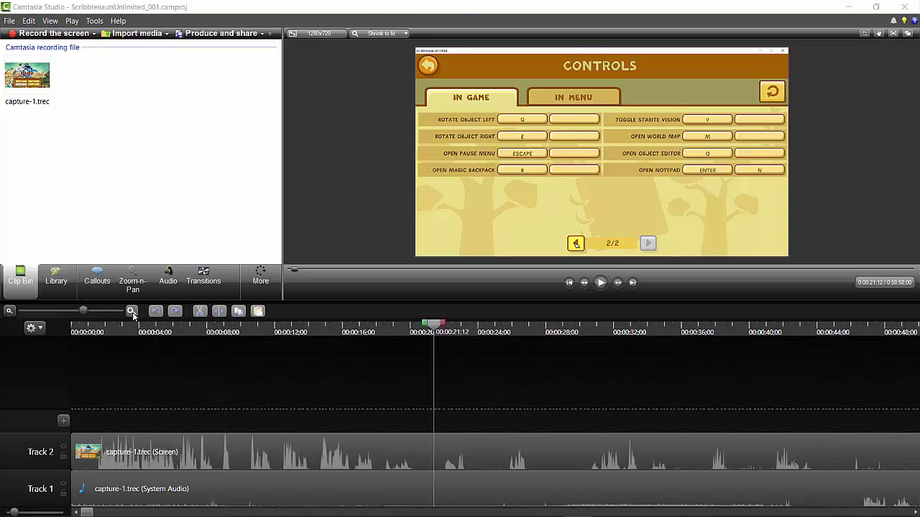
click(132, 312)
click(11, 312)
click(10, 311)
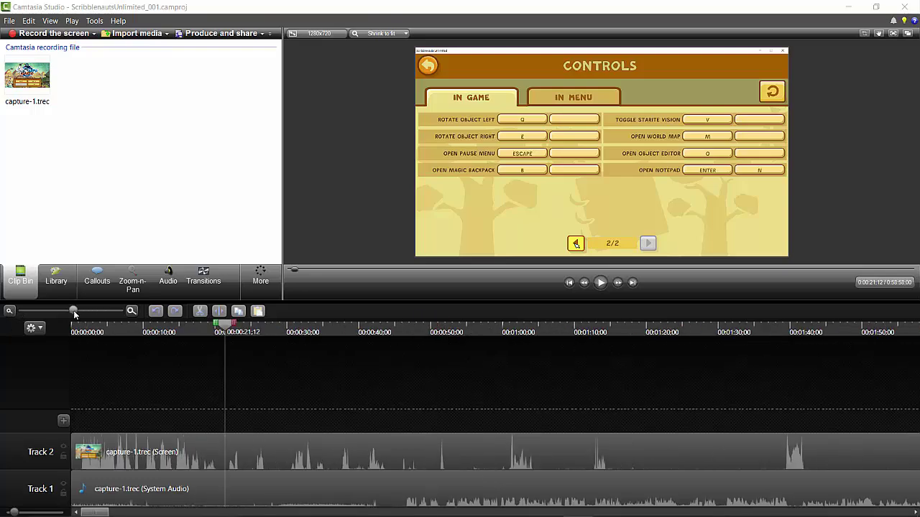
Step: Zoom closely around the 21-second mark with the slider, scrub there, then zoom out fully
drag(71, 314, 20, 314)
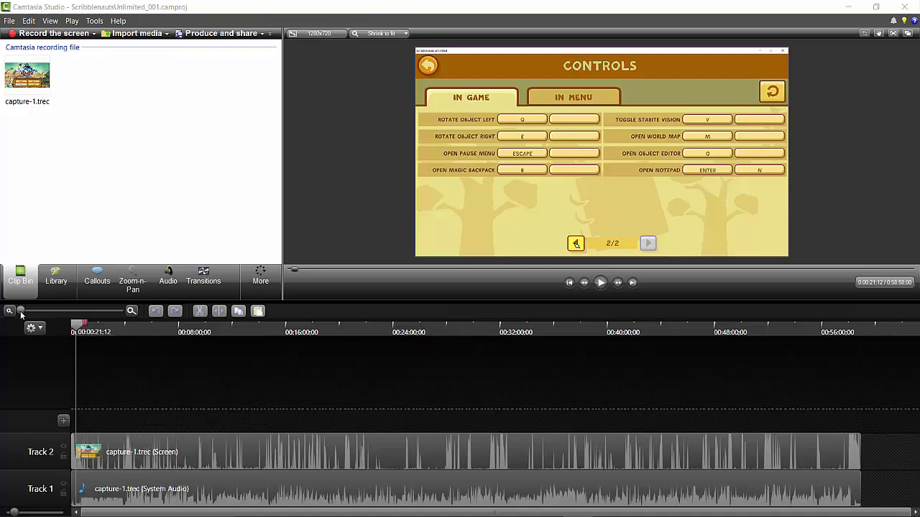
drag(22, 314, 117, 311)
drag(491, 329, 69, 338)
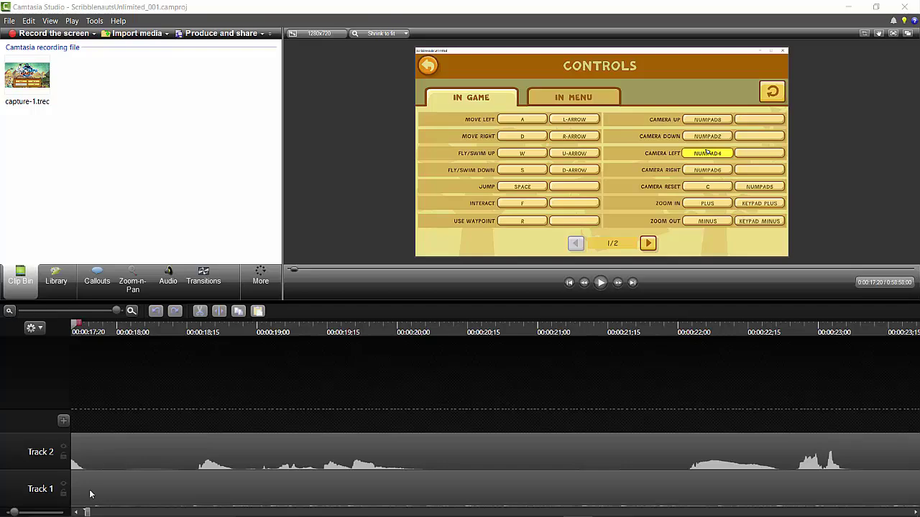
drag(90, 512, 167, 511)
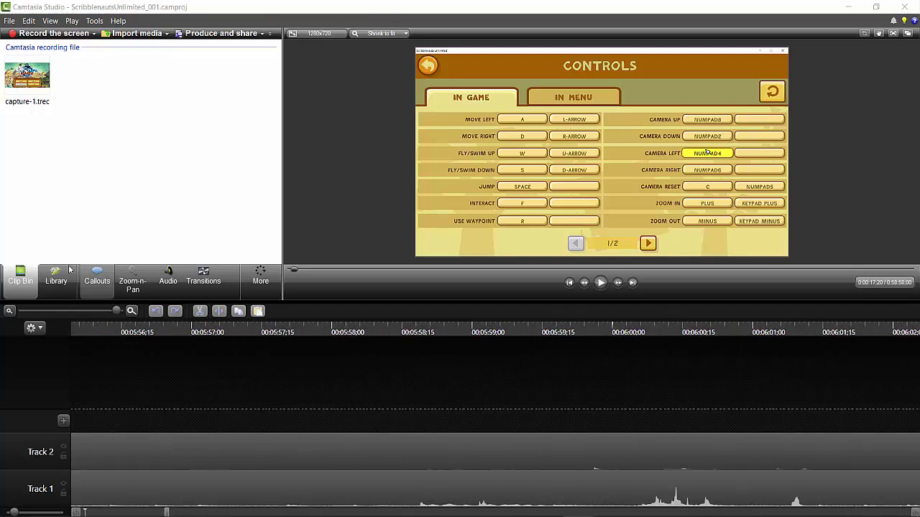
click(62, 312)
key(ctrl+Home)
key(ctrl+plus)
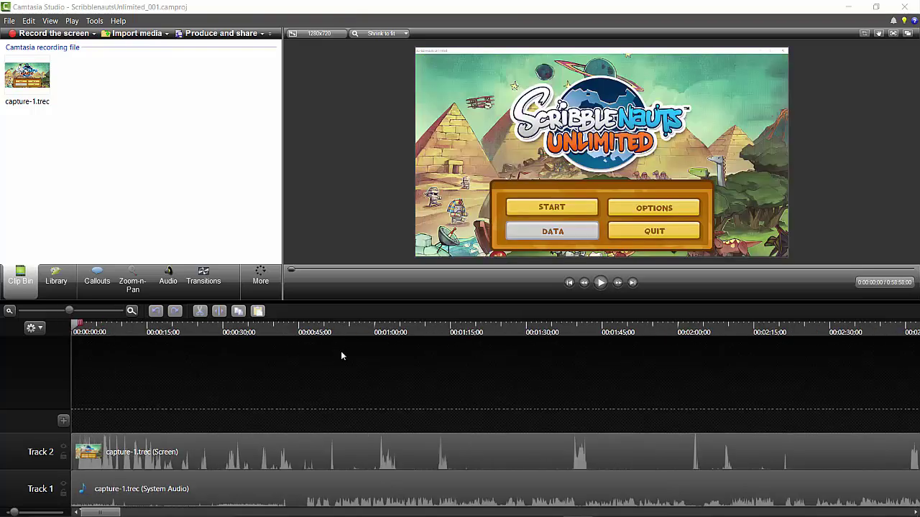
click(601, 284)
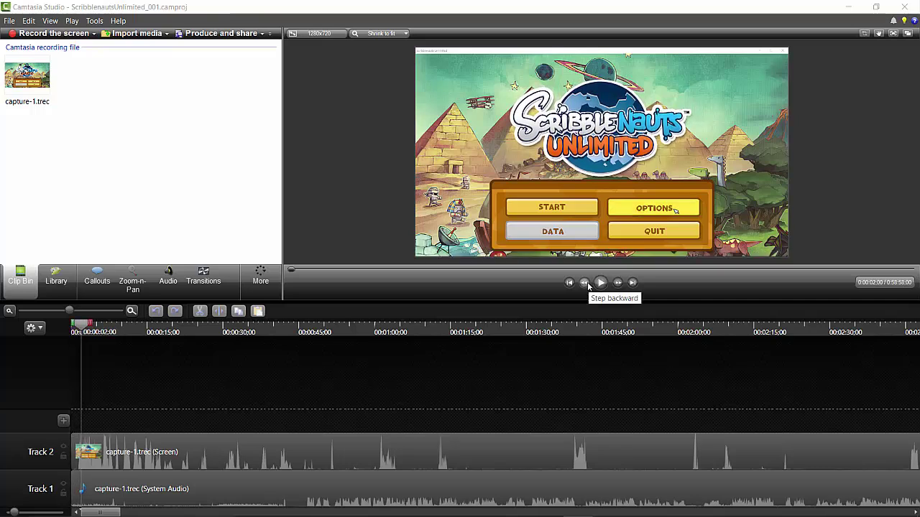
click(586, 284)
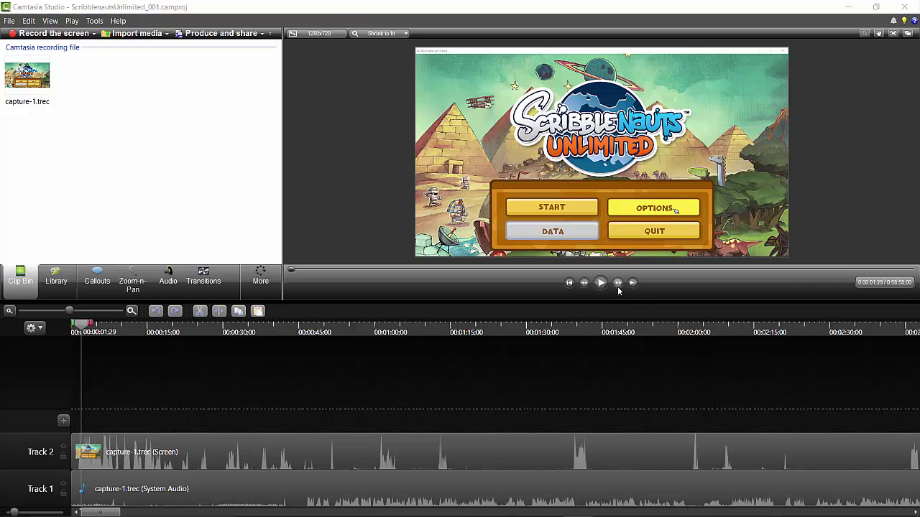
click(617, 283)
click(633, 283)
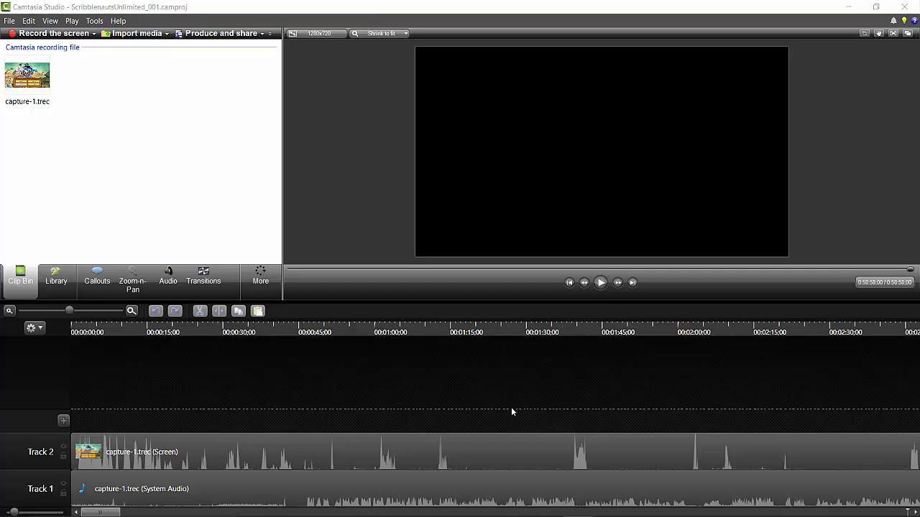
drag(428, 327, 93, 329)
key(space)
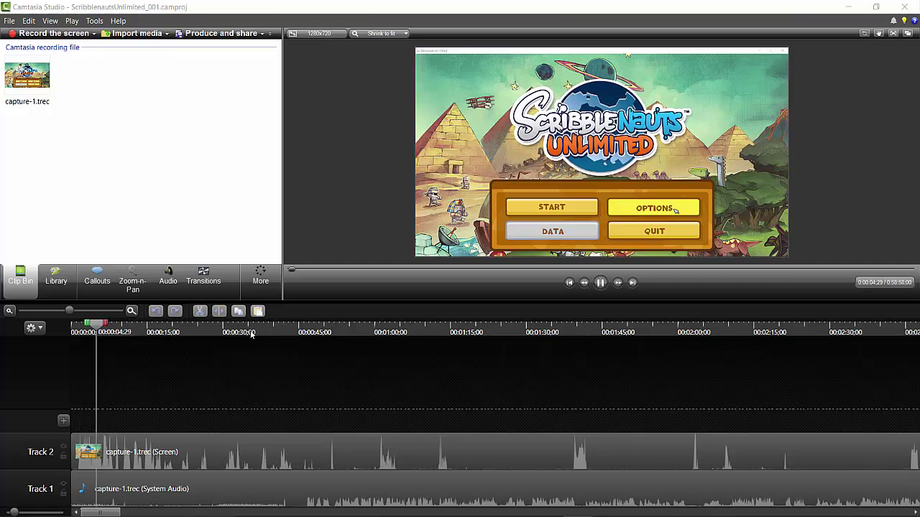
key(space)
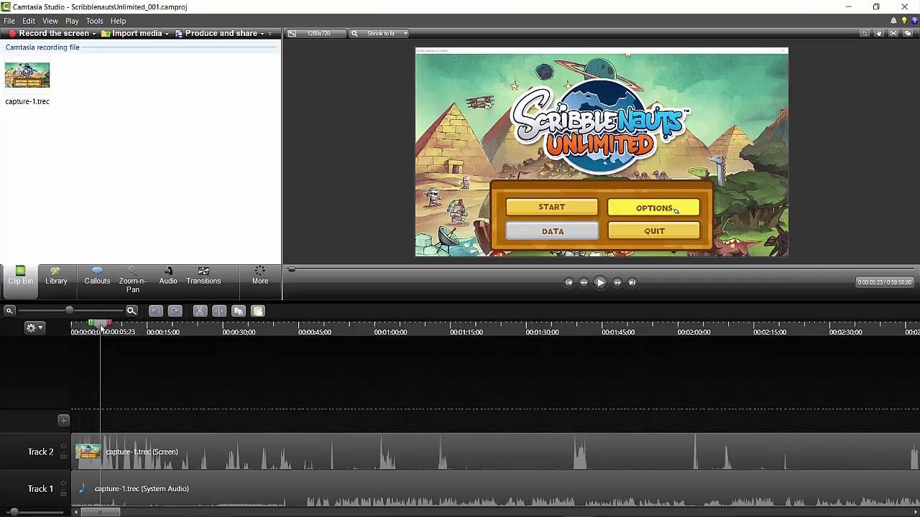
key(ctrl+Home)
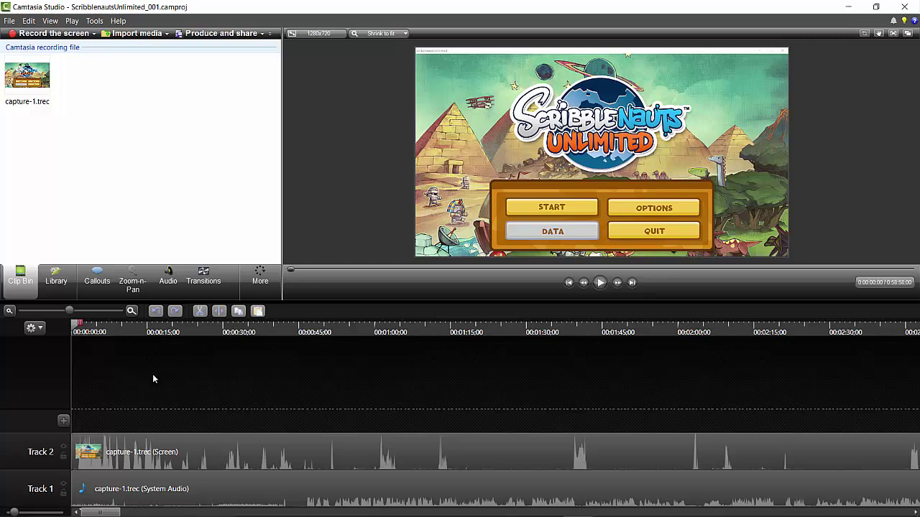
Step: Play to just past 21 seconds, zoom the timeline in, and park the playhead at 0:00:21:28
key(space)
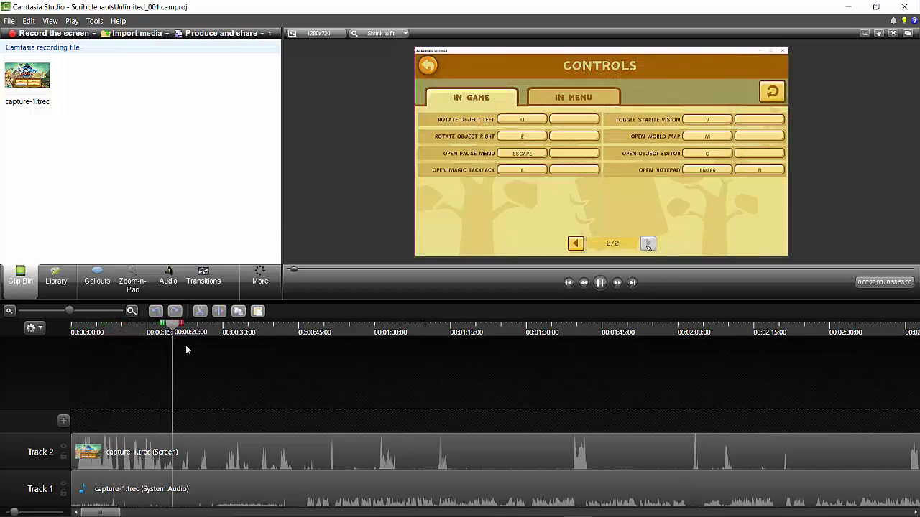
key(space)
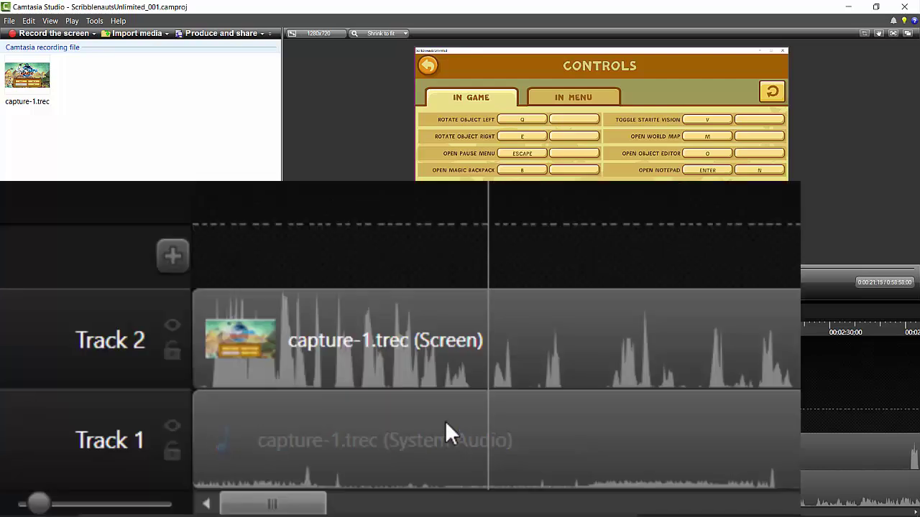
mouse_move(178, 456)
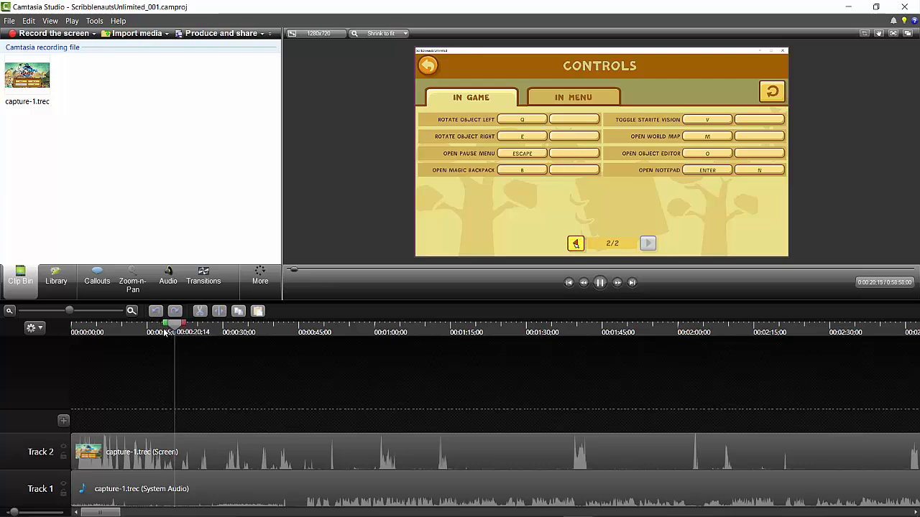
key(space)
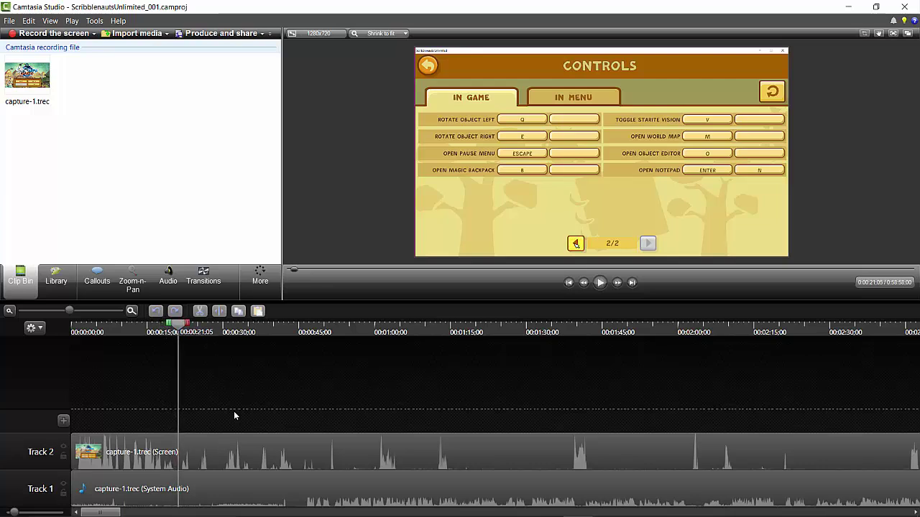
click(179, 329)
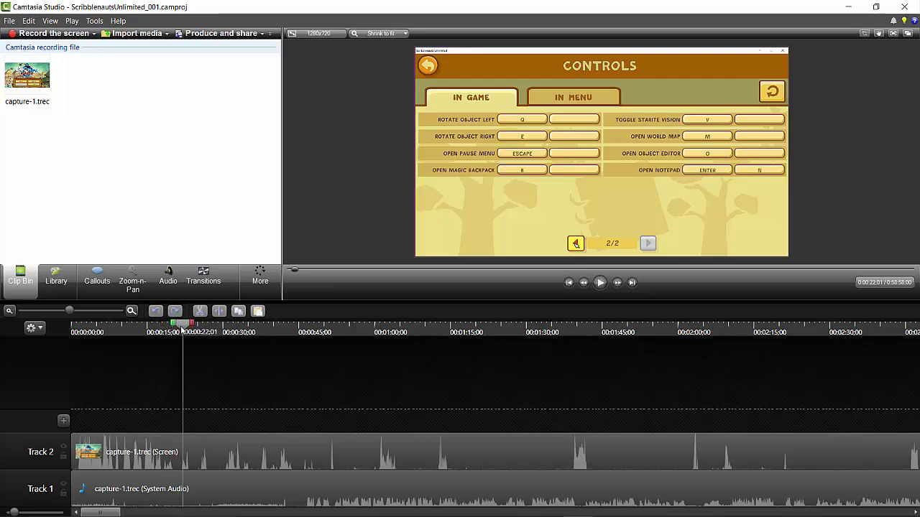
click(132, 311)
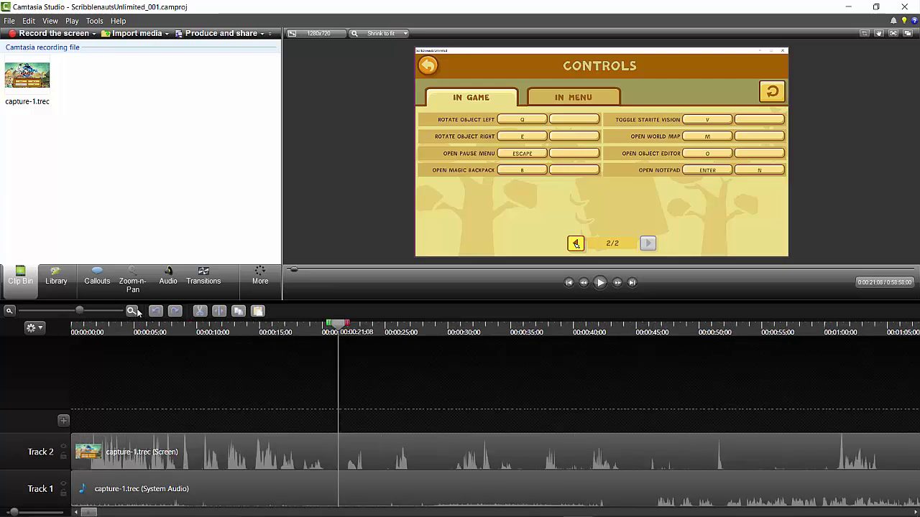
click(136, 311)
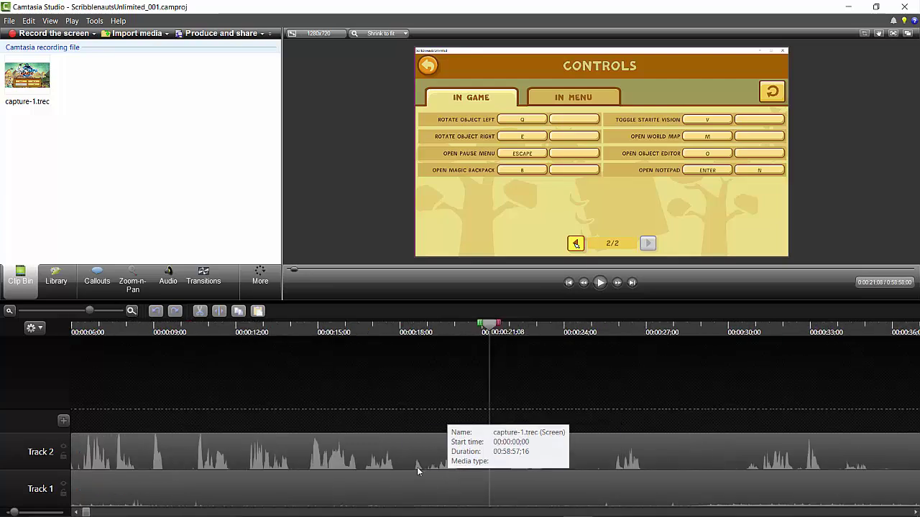
drag(489, 328, 508, 339)
Step: Split both gameplay clips at 0:21;28, then test-drag the later clips away and undo
click(553, 446)
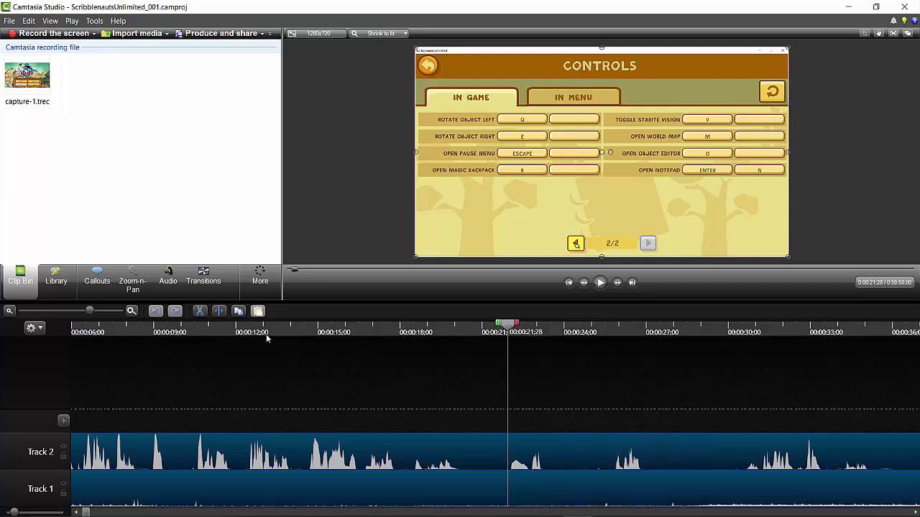
click(219, 311)
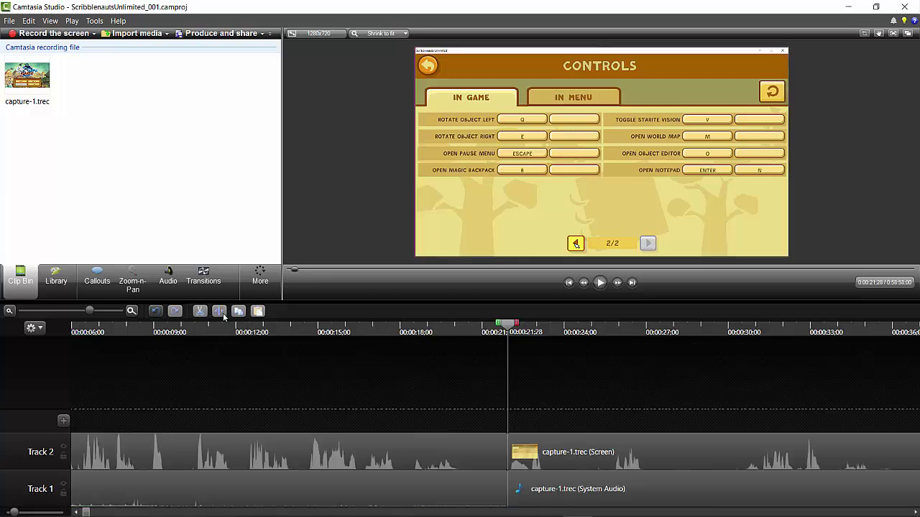
click(585, 466)
drag(585, 466, 626, 470)
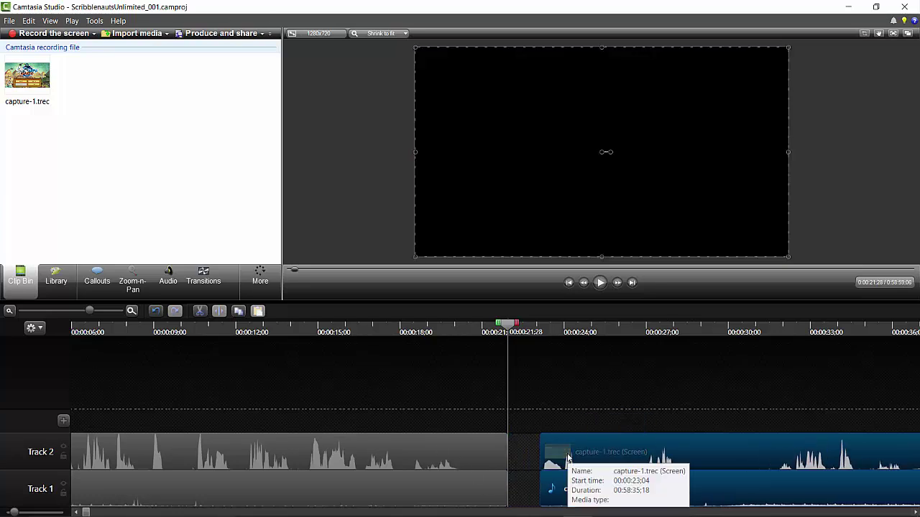
key(ctrl+z)
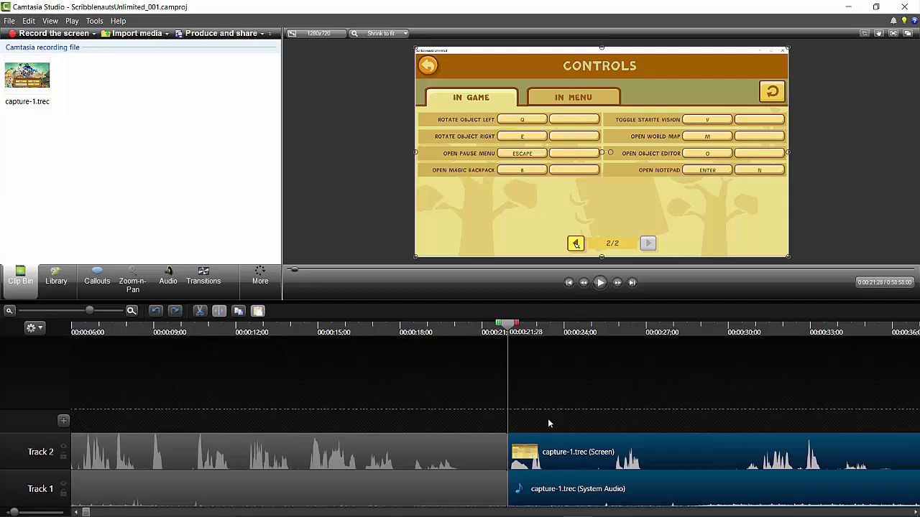
Step: Reselect the later clips, drag the screen clip away again, and undo that move
drag(549, 424, 624, 503)
click(562, 395)
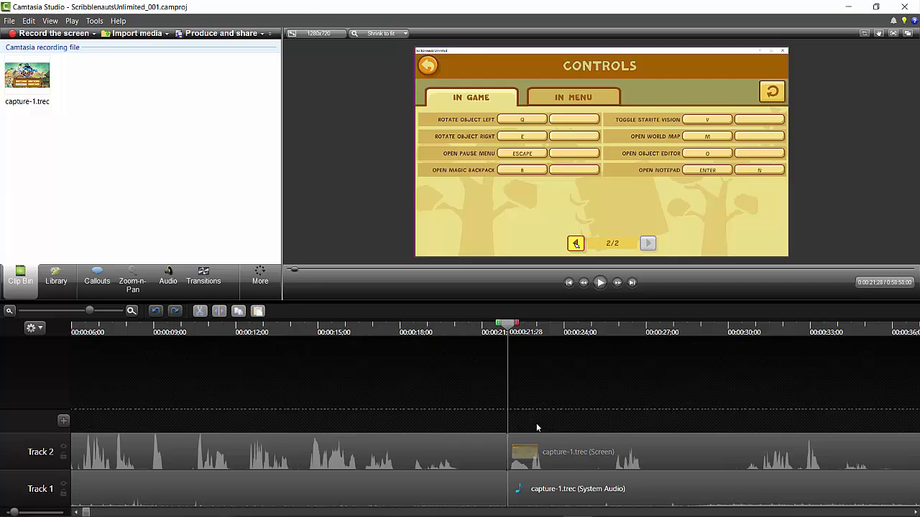
drag(607, 438, 620, 482)
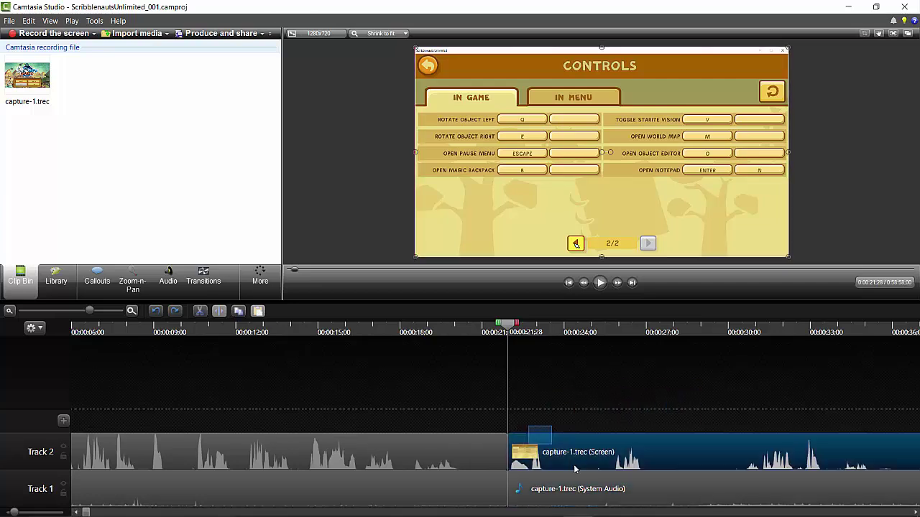
drag(550, 451, 652, 475)
key(ctrl+z)
Step: Scrub to 0:17;29 and split the Track 2 screen and Track 1 audio clips there
click(553, 407)
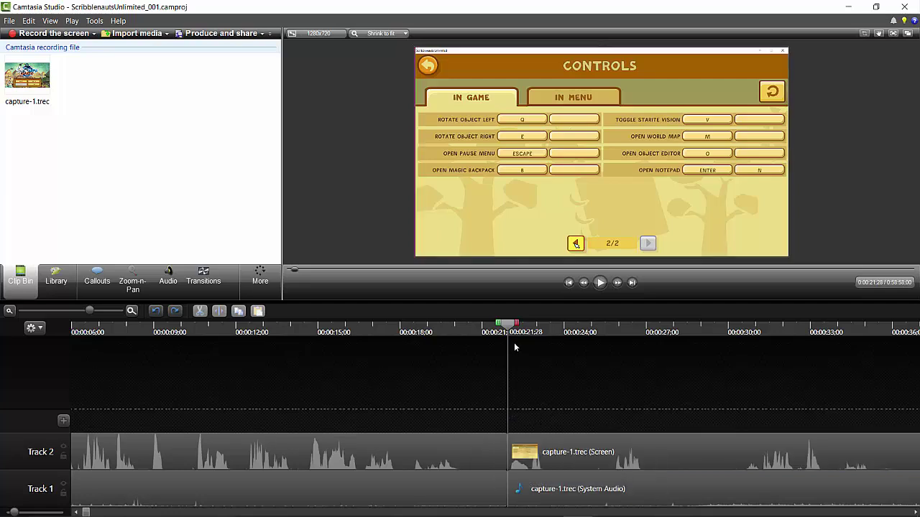
drag(511, 331, 399, 334)
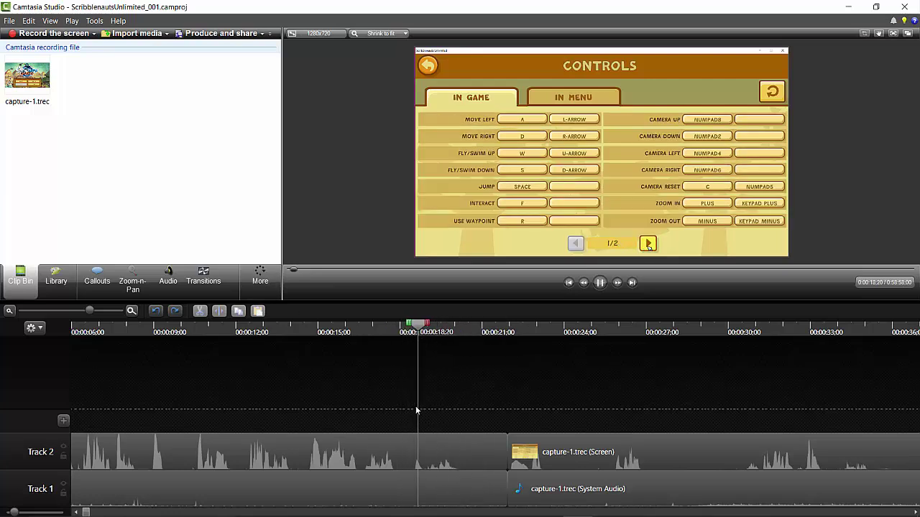
key(space)
drag(464, 327, 364, 331)
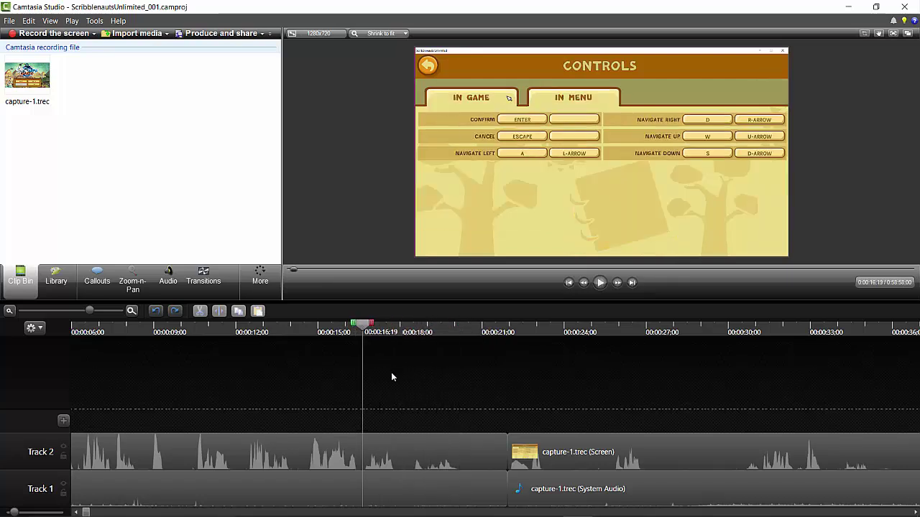
key(space)
key(space)
drag(417, 327, 400, 329)
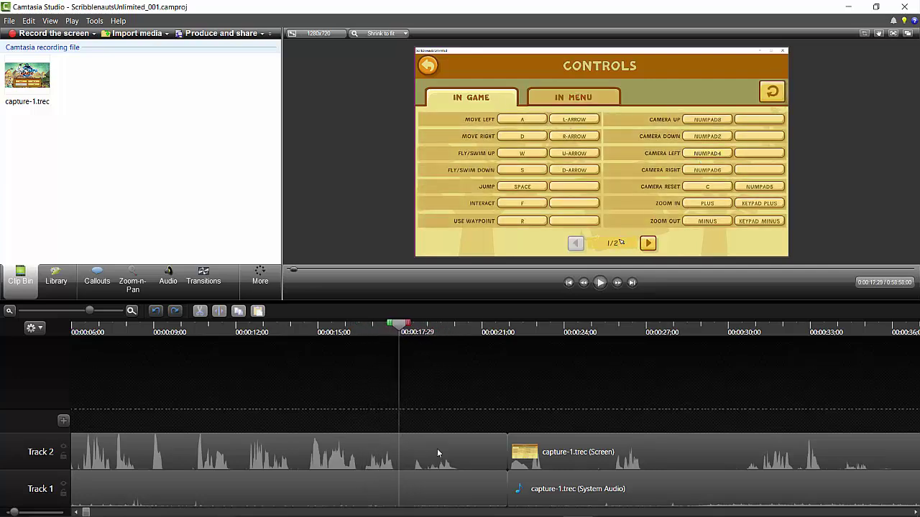
click(414, 464)
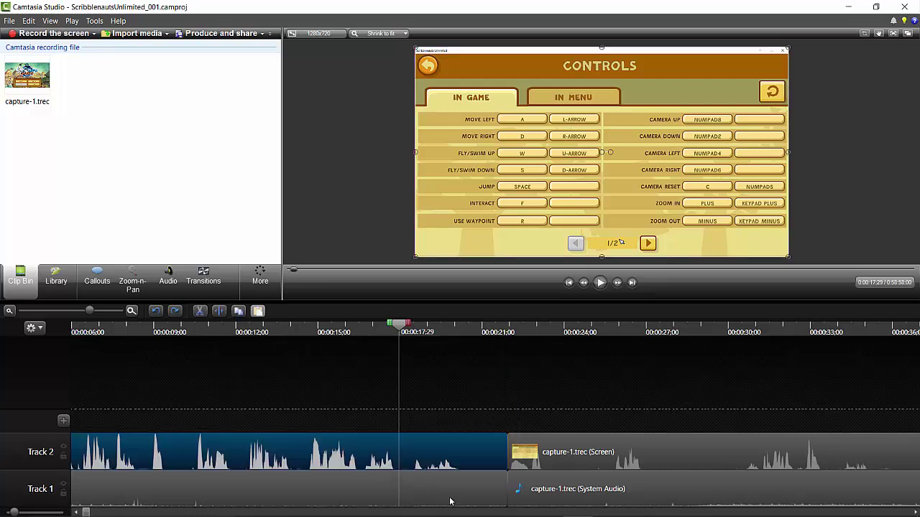
ctrl+click(452, 484)
click(220, 316)
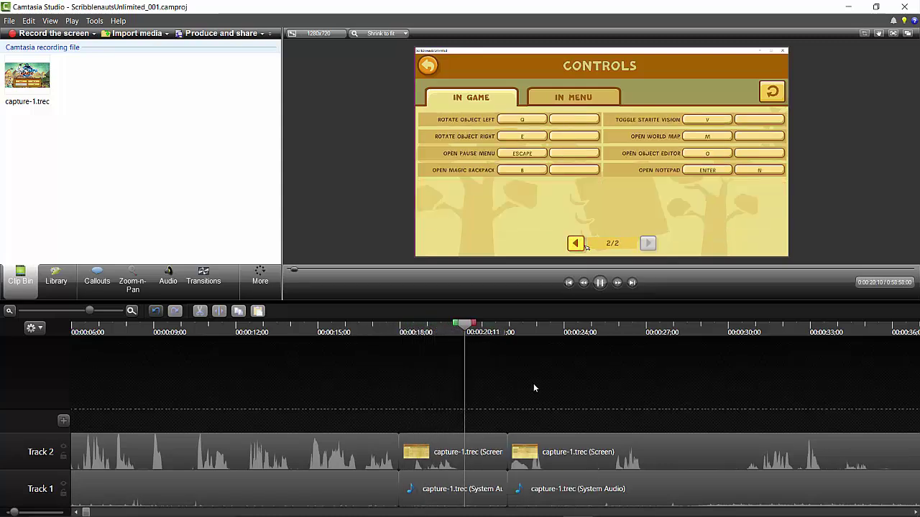
Step: Delete the clips between 0:17;29 and 0:21;28 and slide the later clips left to close the gap
key(space)
drag(434, 417, 467, 510)
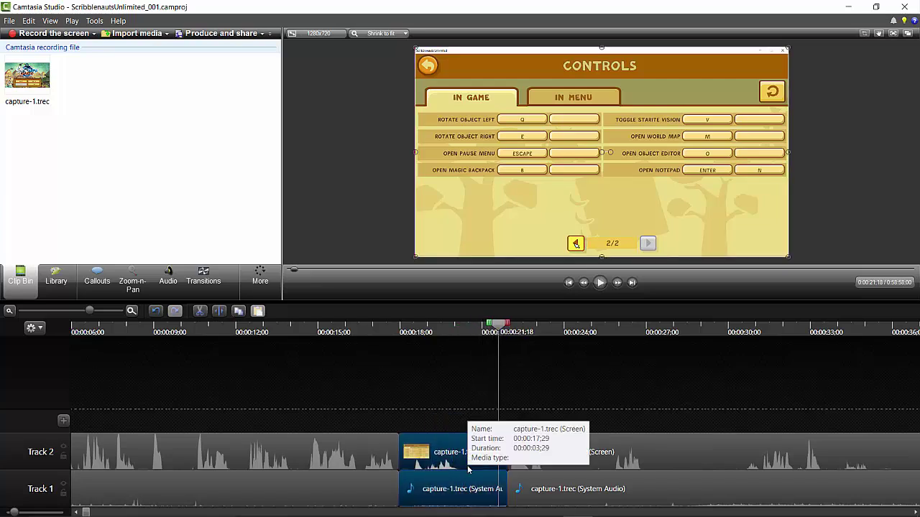
key(Delete)
drag(460, 446, 548, 497)
drag(699, 485, 575, 499)
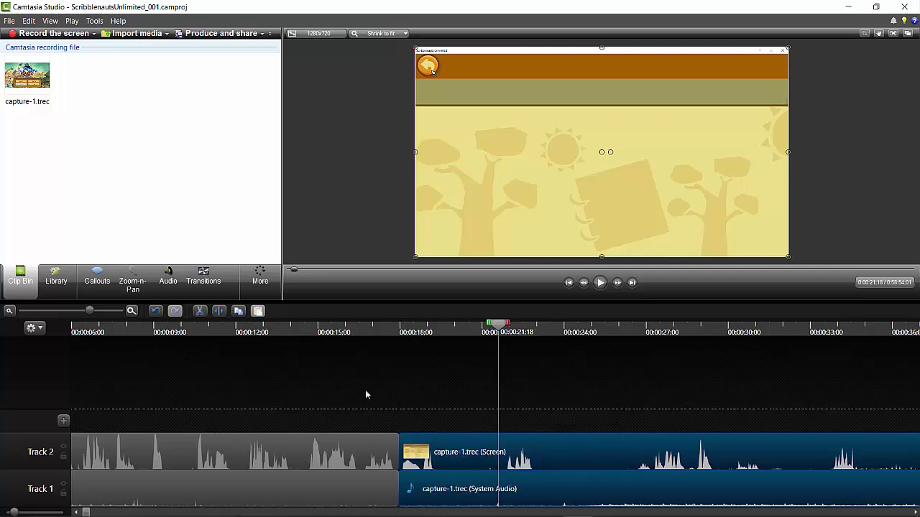
Step: Play back across the joined cut from 0:16;28 and 0:17;14 to check it
click(371, 328)
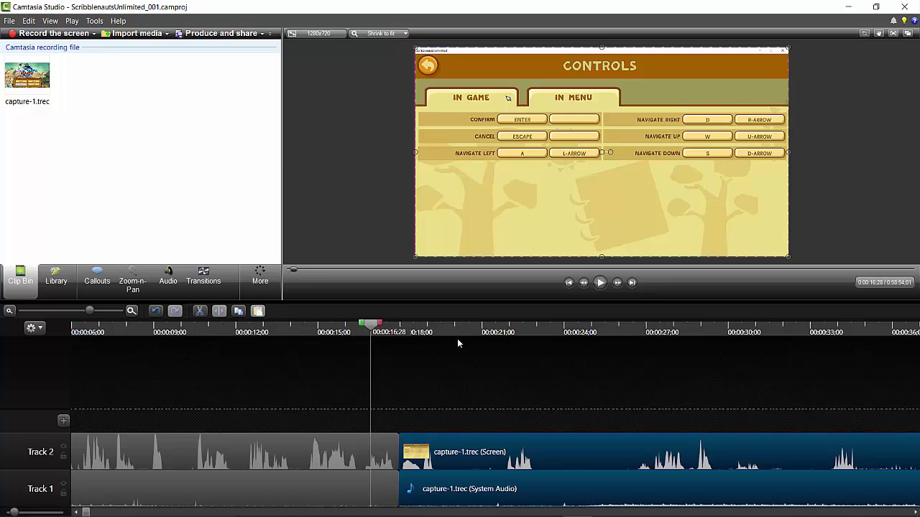
key(space)
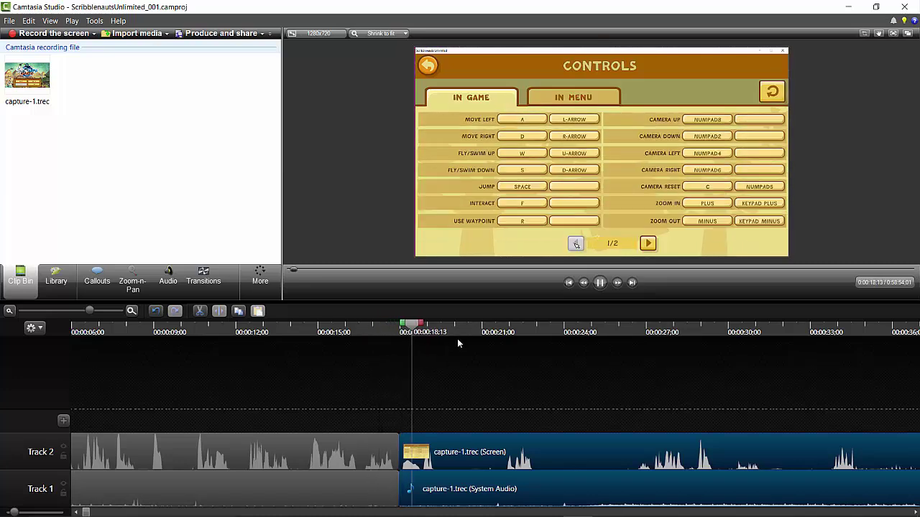
drag(427, 325, 386, 325)
key(space)
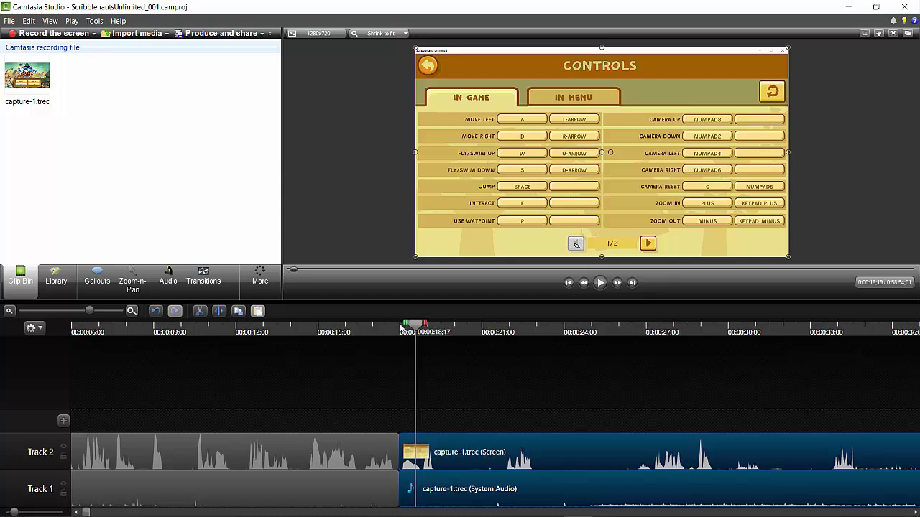
click(400, 330)
drag(400, 329, 373, 329)
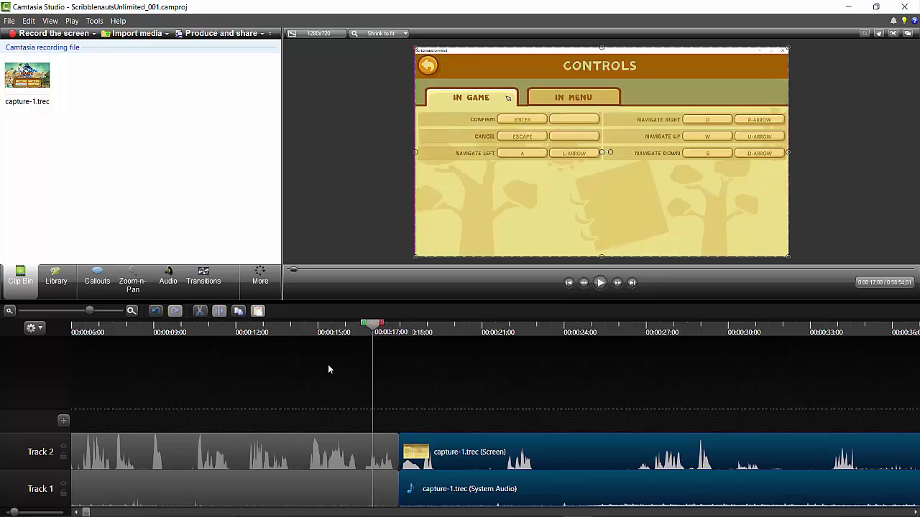
Step: Drop a Fade transition onto the start of the later capture clip on Track 2
click(204, 280)
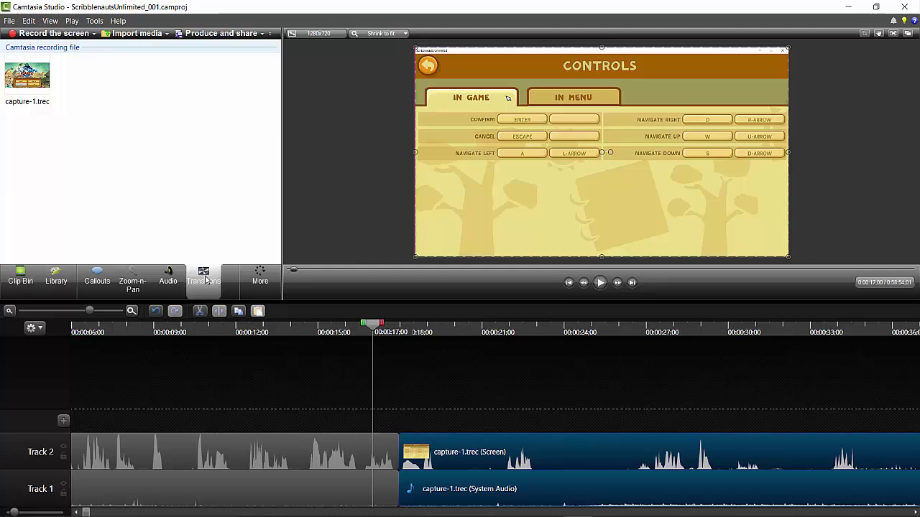
click(261, 277)
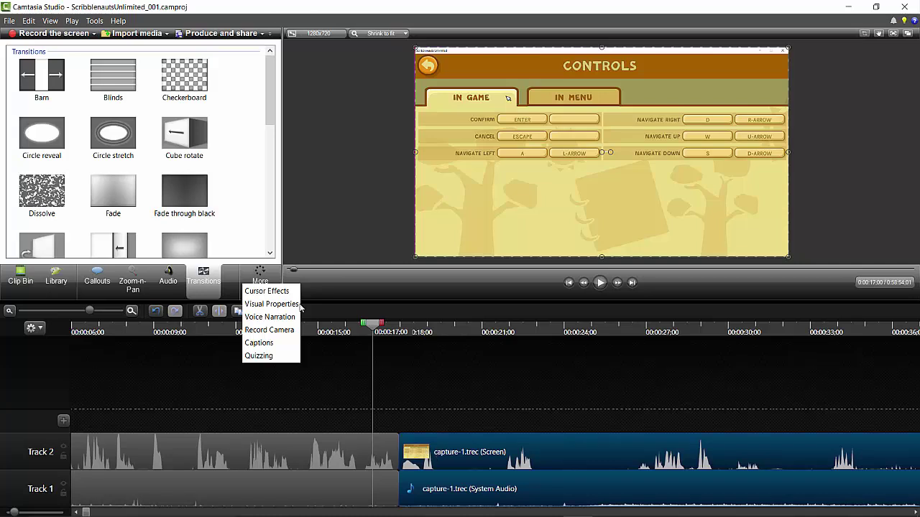
click(117, 192)
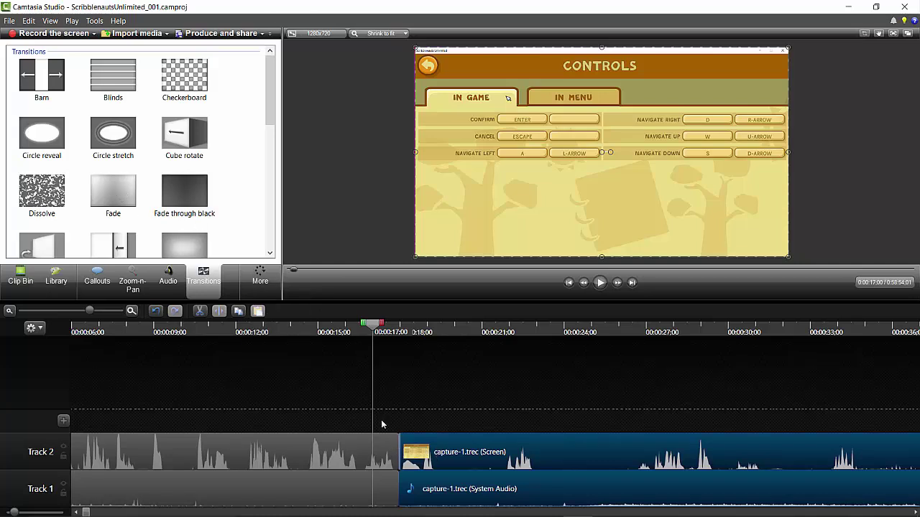
mouse_move(382, 425)
mouse_down()
mouse_move(398, 454)
mouse_move(388, 488)
mouse_move(399, 493)
mouse_up()
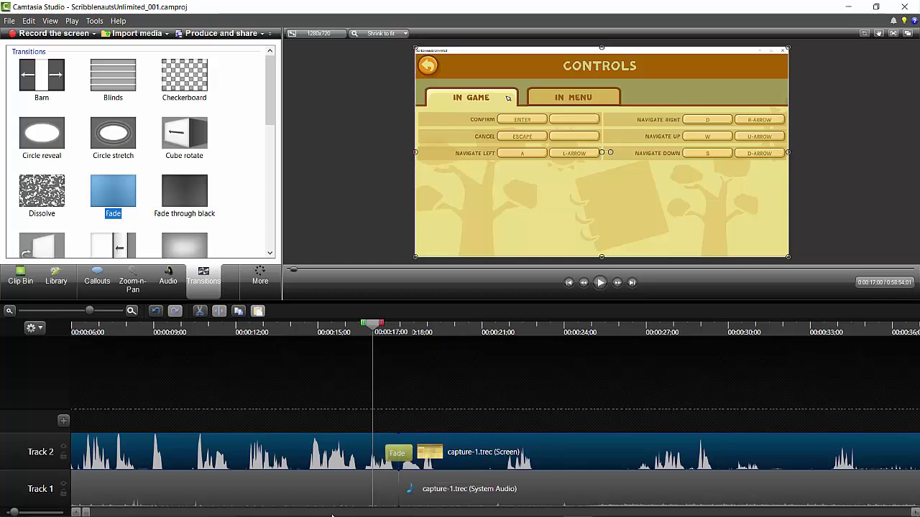
Step: Turn Track 2 off and play back through the Fade from 0:17;03
click(64, 449)
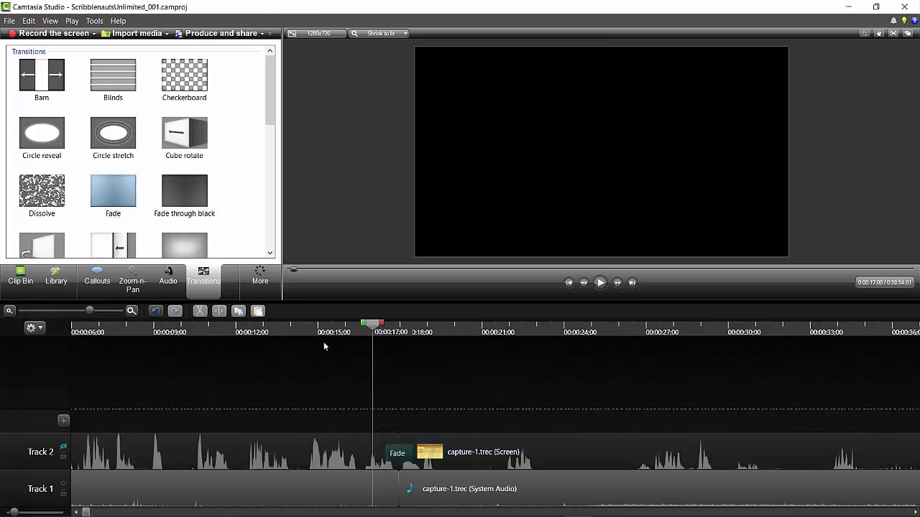
drag(369, 327, 387, 334)
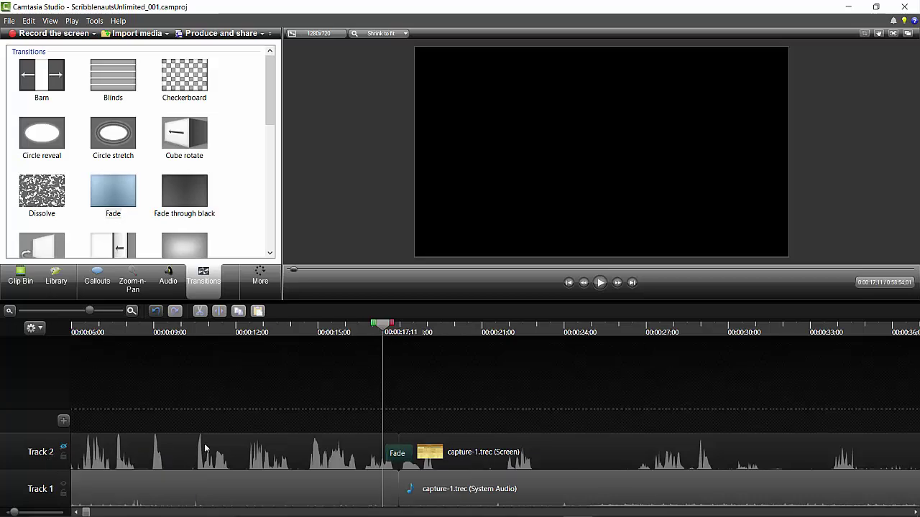
drag(386, 326, 379, 326)
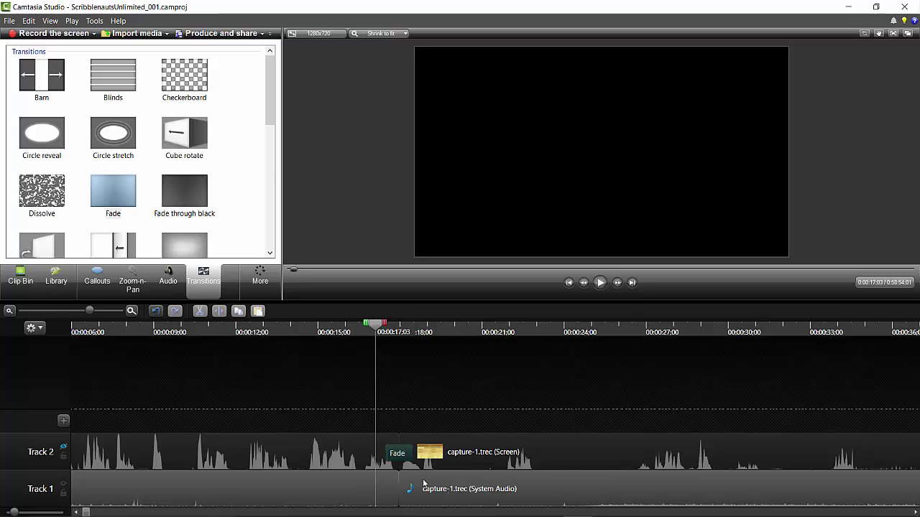
key(space)
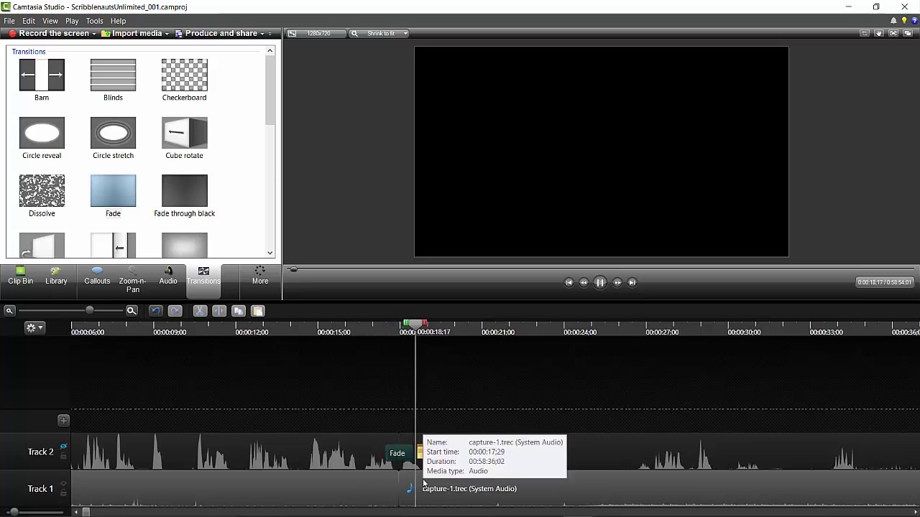
key(space)
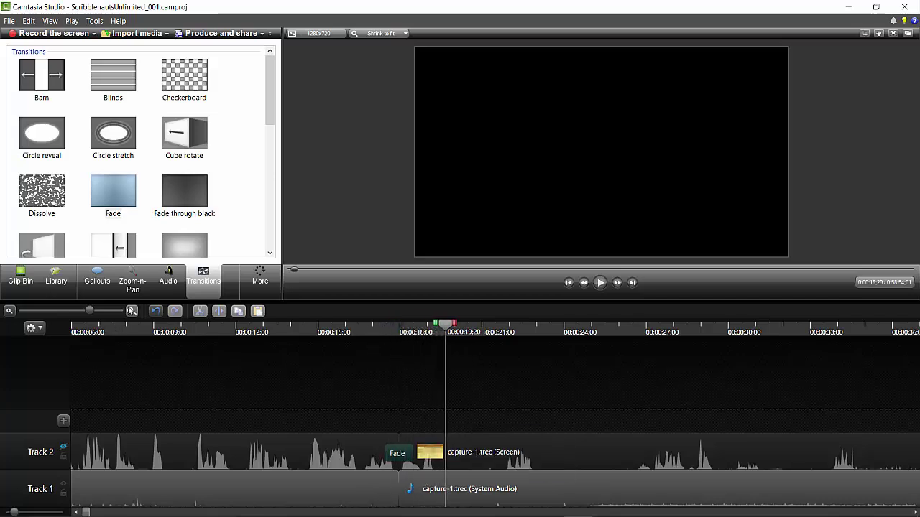
Step: Zoom the timeline in, replay the cut from 0:17;14, and select the Track 1 System Audio clip
click(132, 310)
click(372, 329)
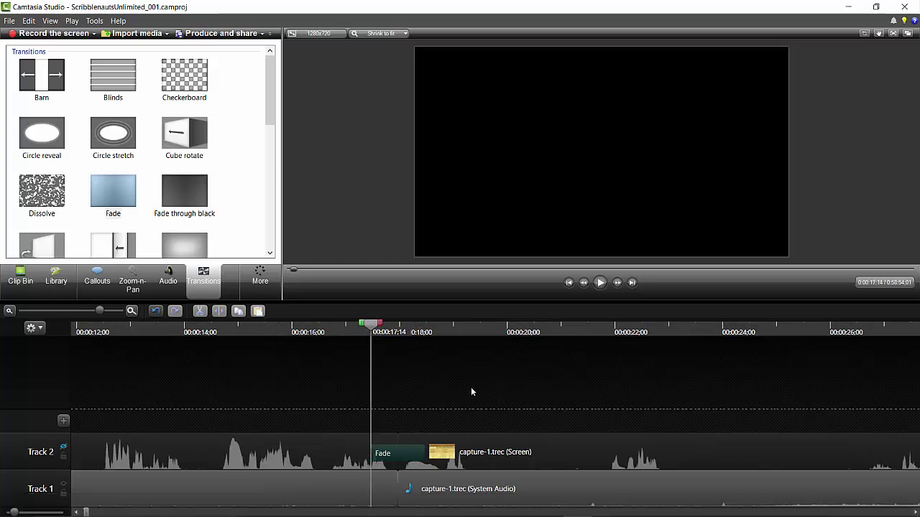
key(space)
key(space)
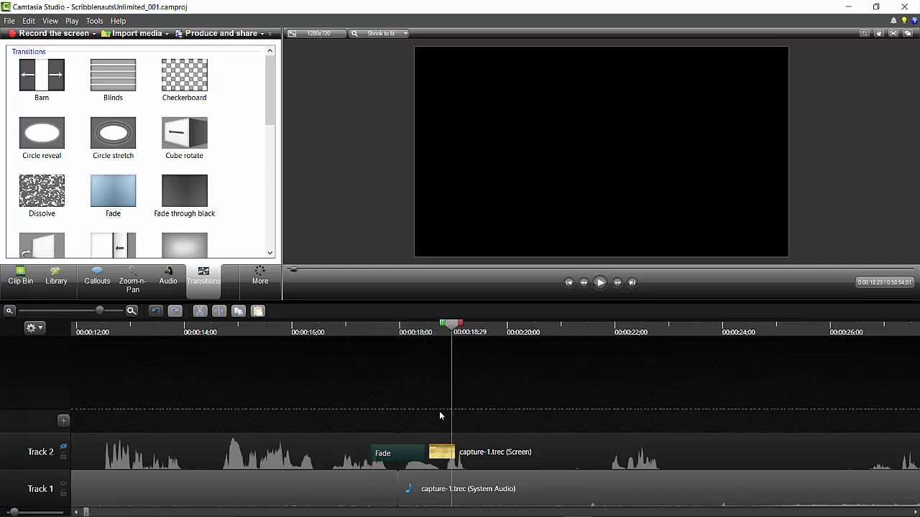
click(420, 488)
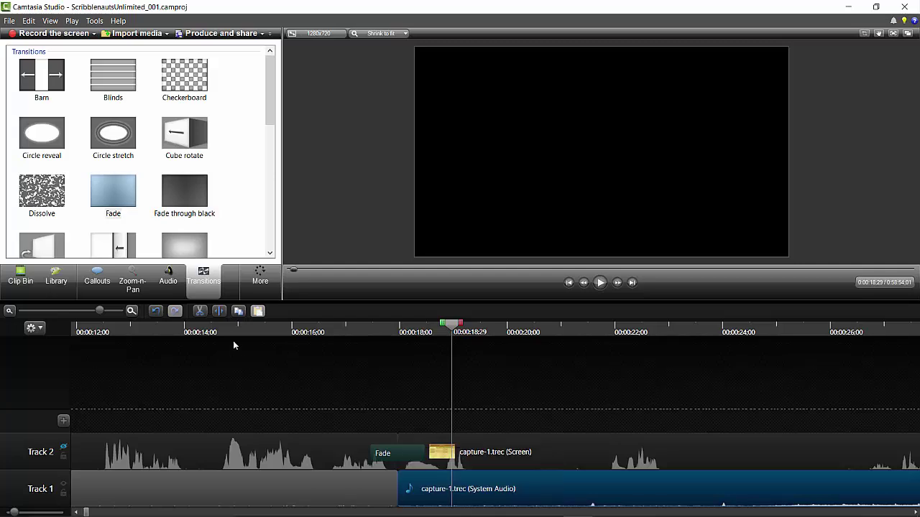
Step: Apply a fade-in to the second System Audio clip at 0:17;29 and play it back
click(168, 283)
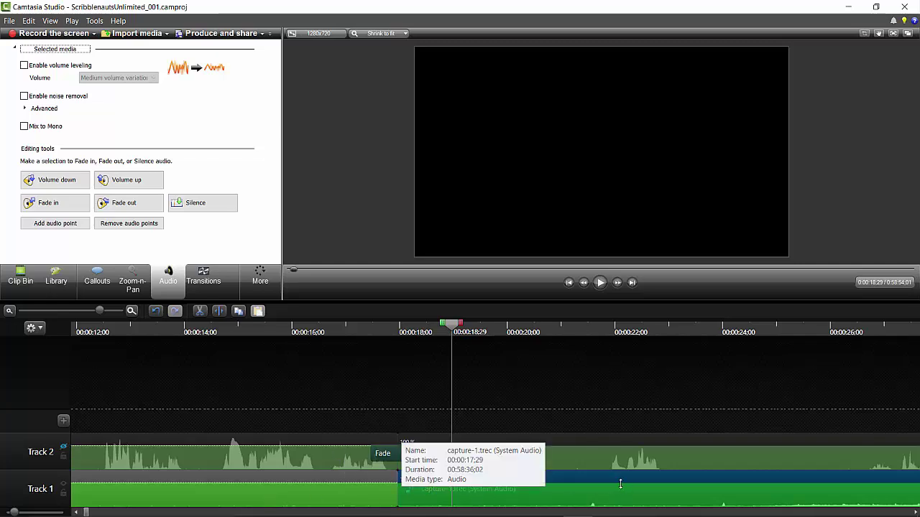
drag(620, 492, 618, 482)
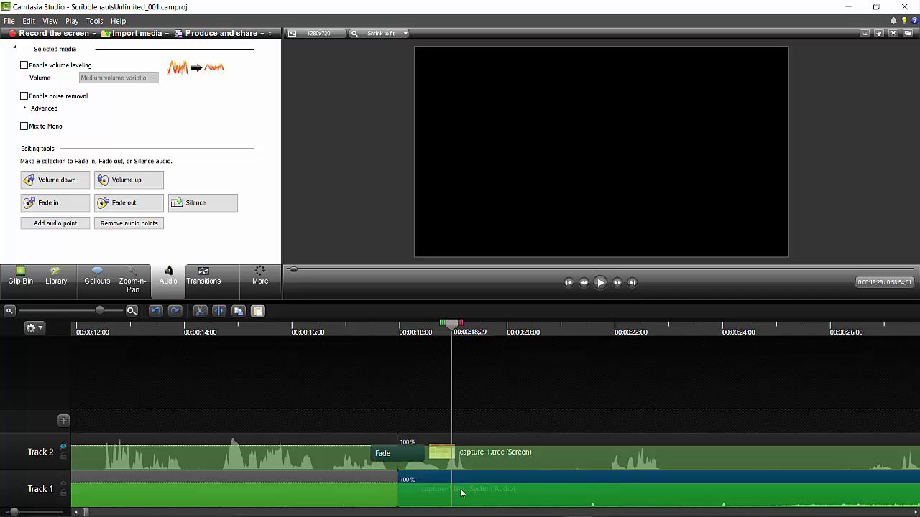
click(134, 311)
drag(488, 332, 392, 332)
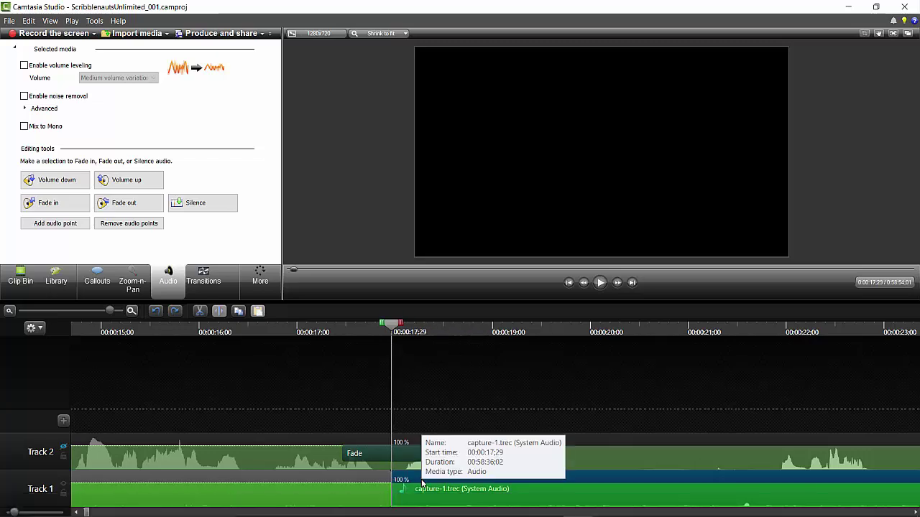
click(59, 204)
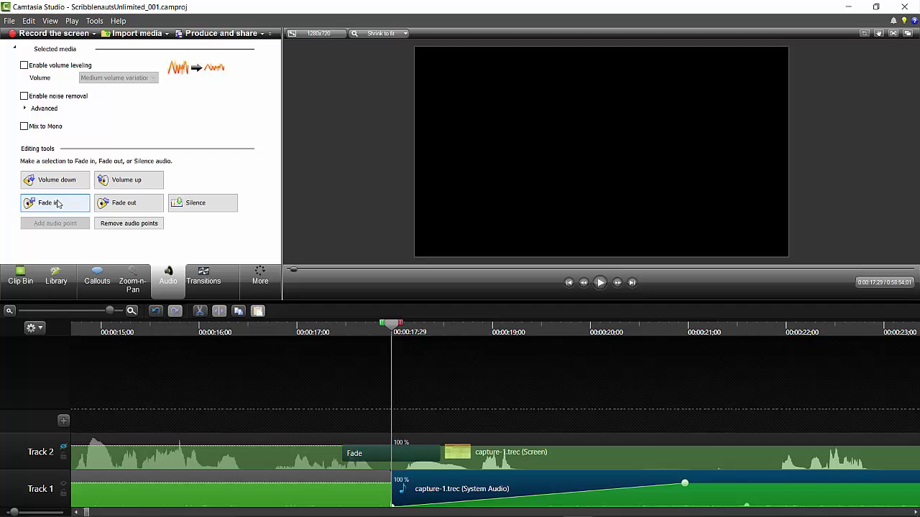
click(353, 329)
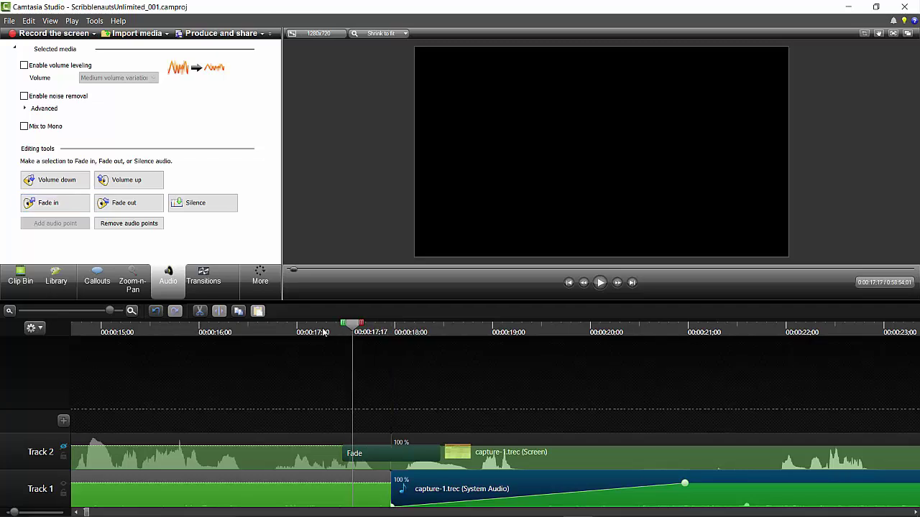
click(322, 330)
key(space)
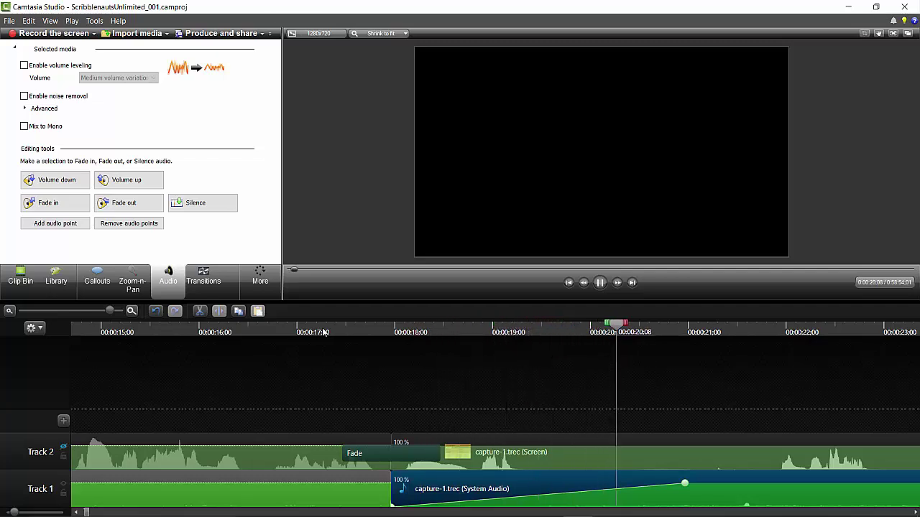
key(space)
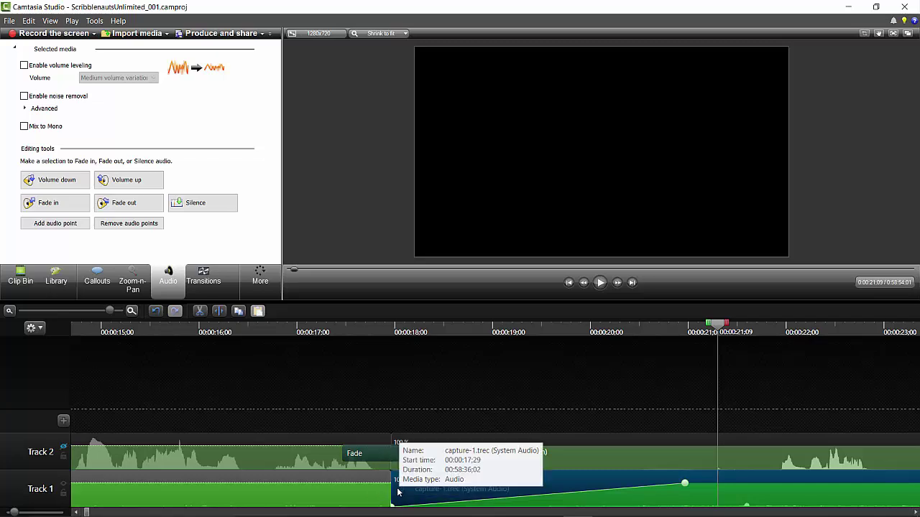
Step: Apply a fade-out to the end of the first System Audio clip and replay the section
click(359, 497)
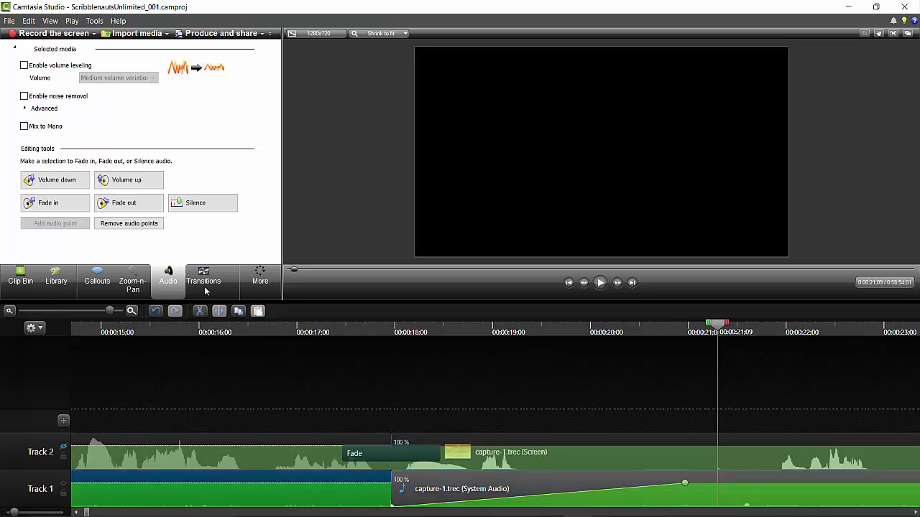
click(123, 203)
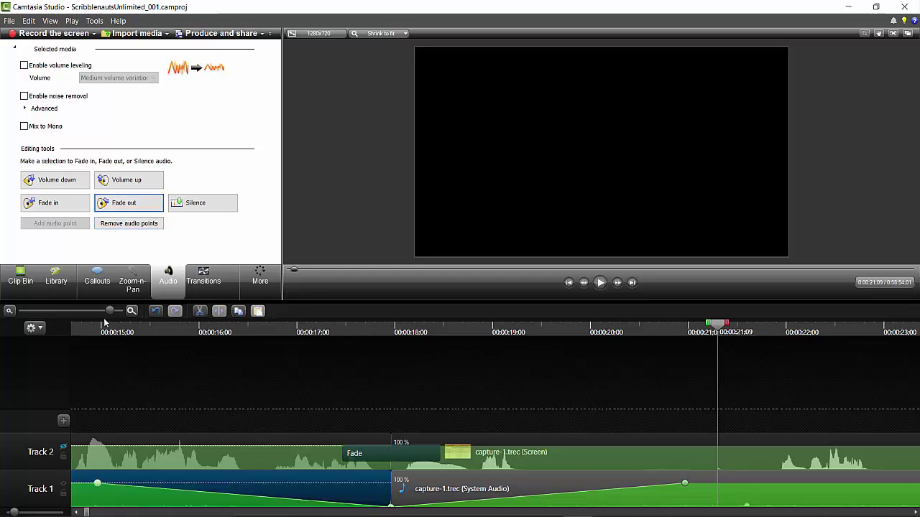
click(165, 331)
click(77, 328)
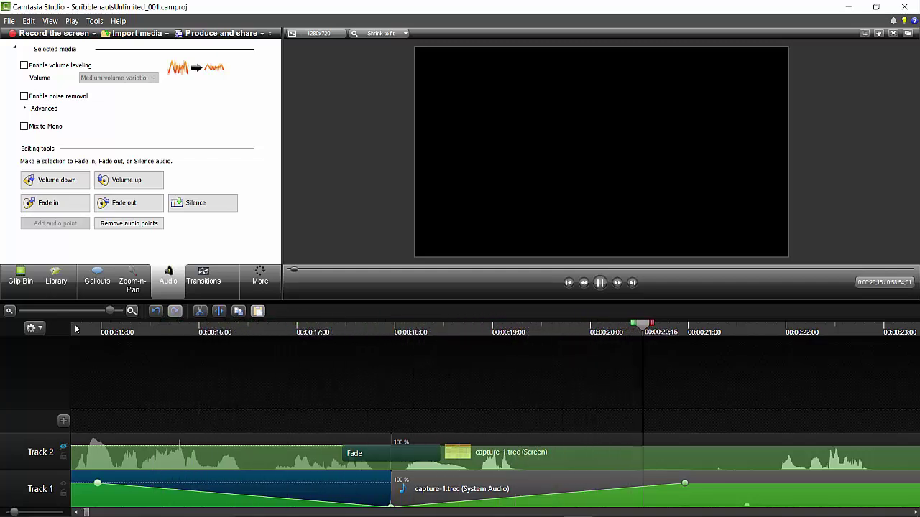
key(space)
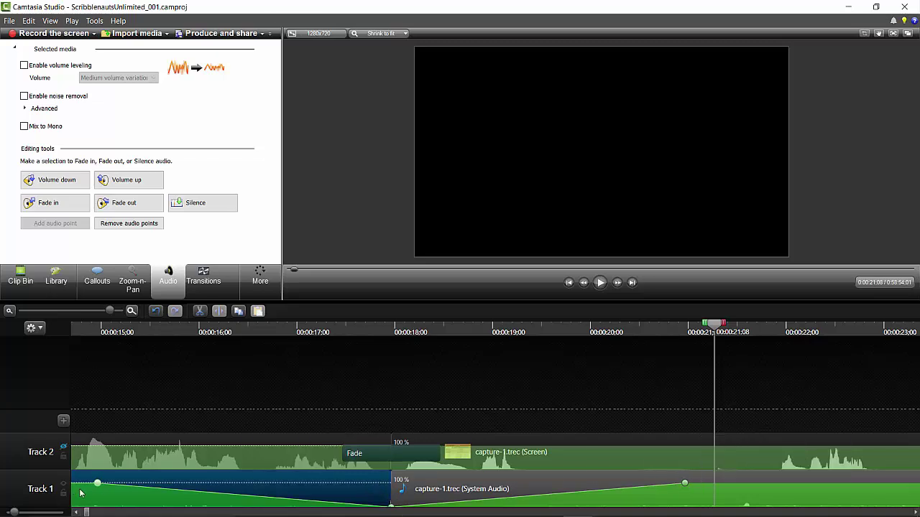
Step: Pull both fade ramps in toward the 17;29 cut, then replay from about 15;28
drag(98, 484, 274, 483)
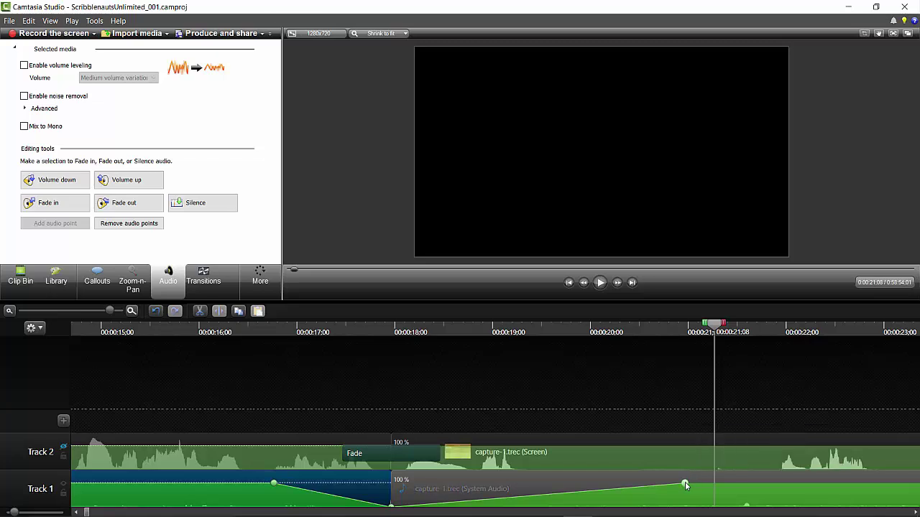
drag(684, 483, 500, 483)
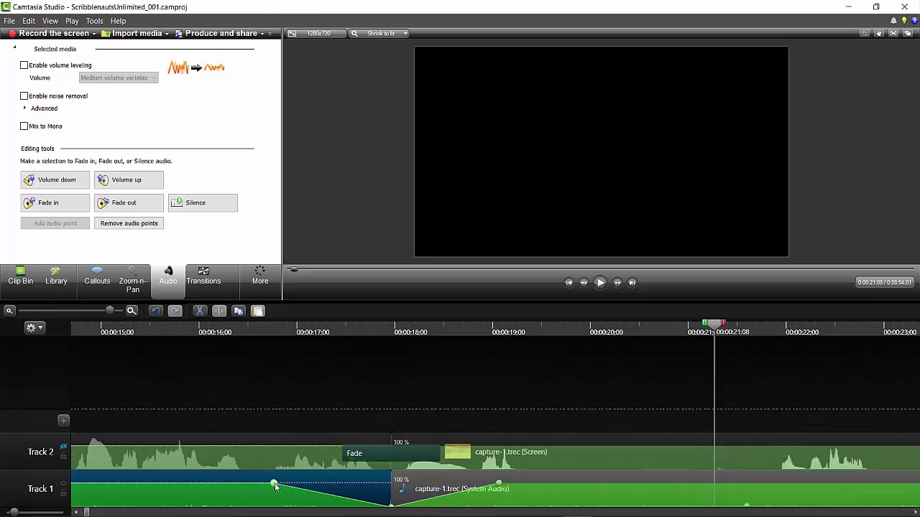
drag(274, 483, 293, 486)
drag(499, 483, 491, 484)
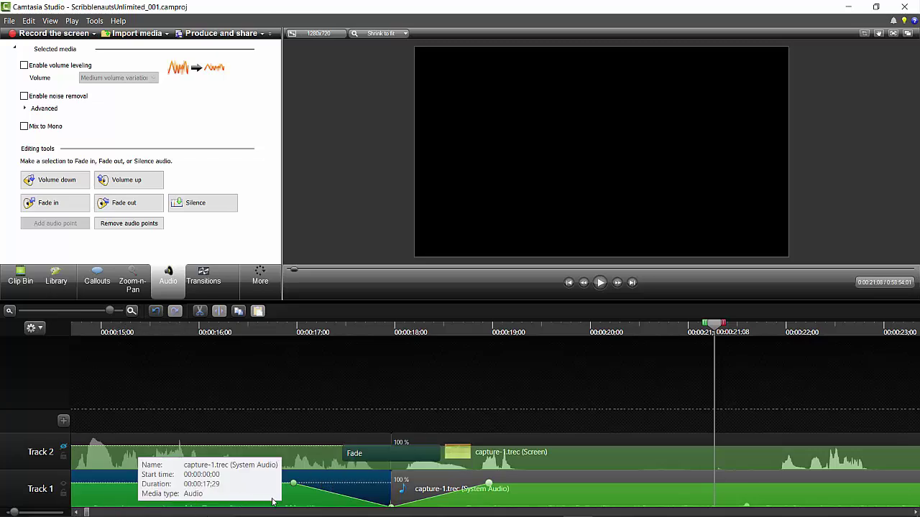
click(193, 332)
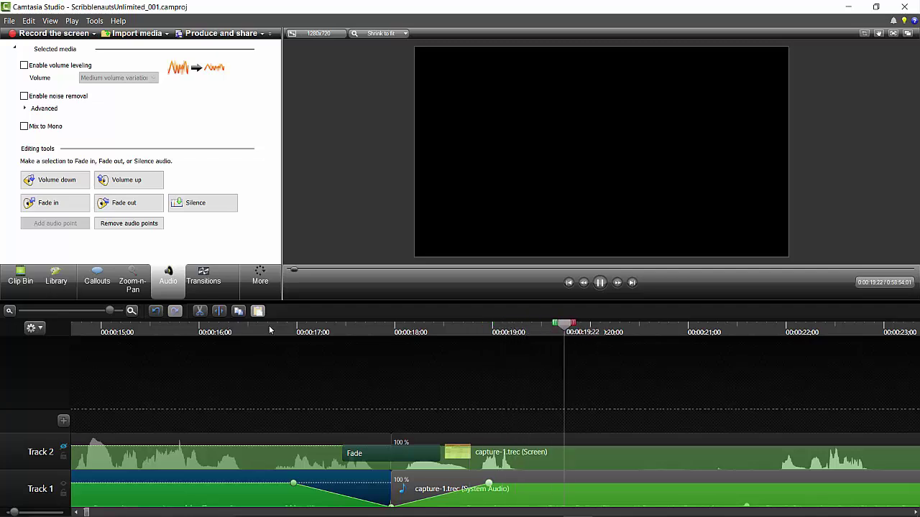
key(space)
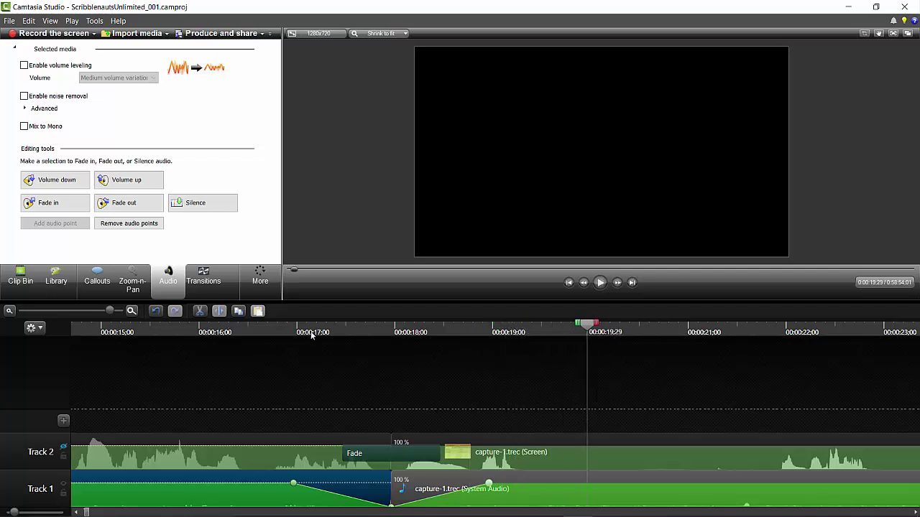
Step: Turn Track 2 back on and preview the cut from about 16;22
click(62, 449)
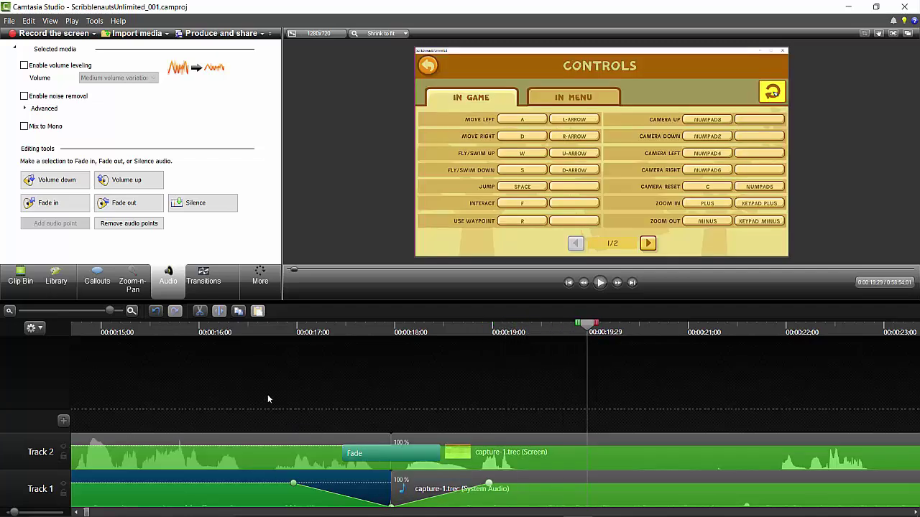
click(270, 327)
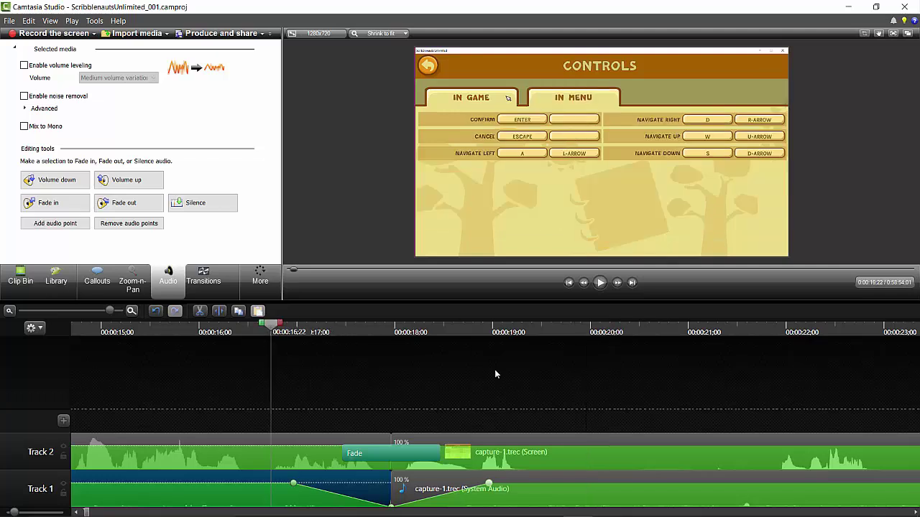
key(space)
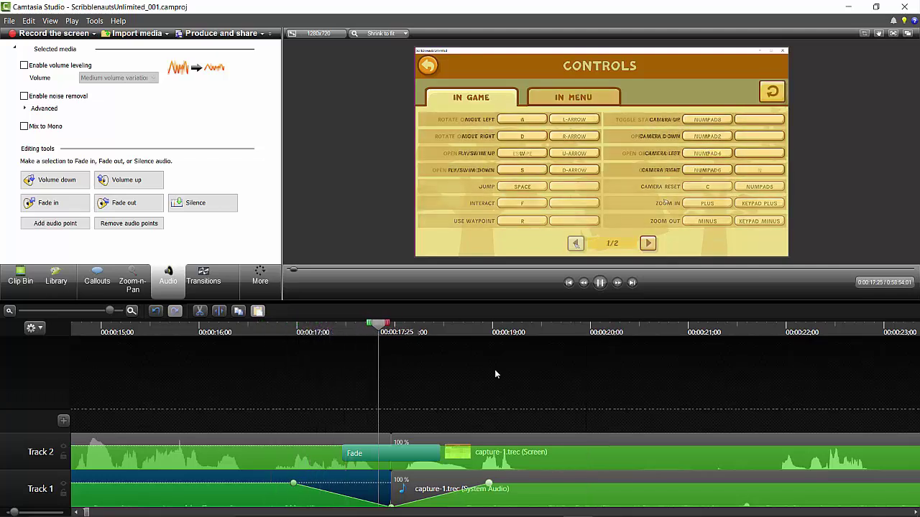
key(space)
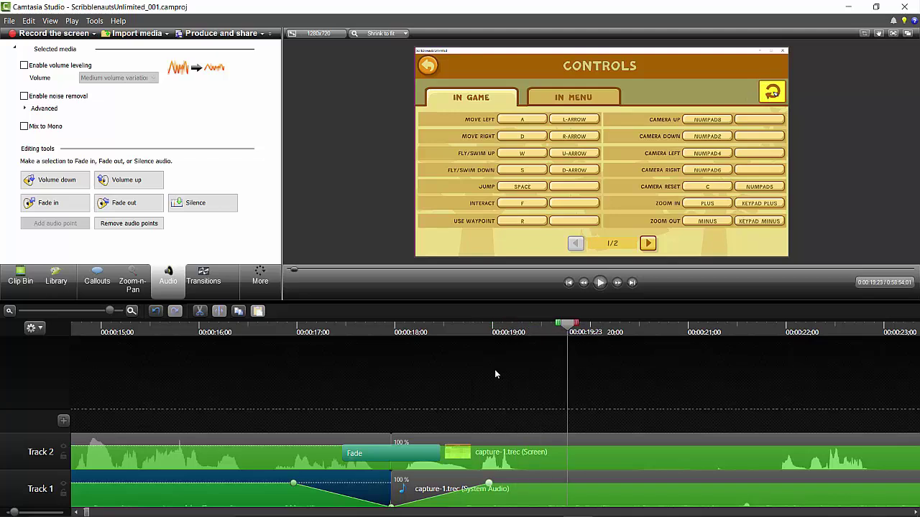
Step: Preview the gameplay from around 46 seconds, then select the second System Audio clip
click(276, 327)
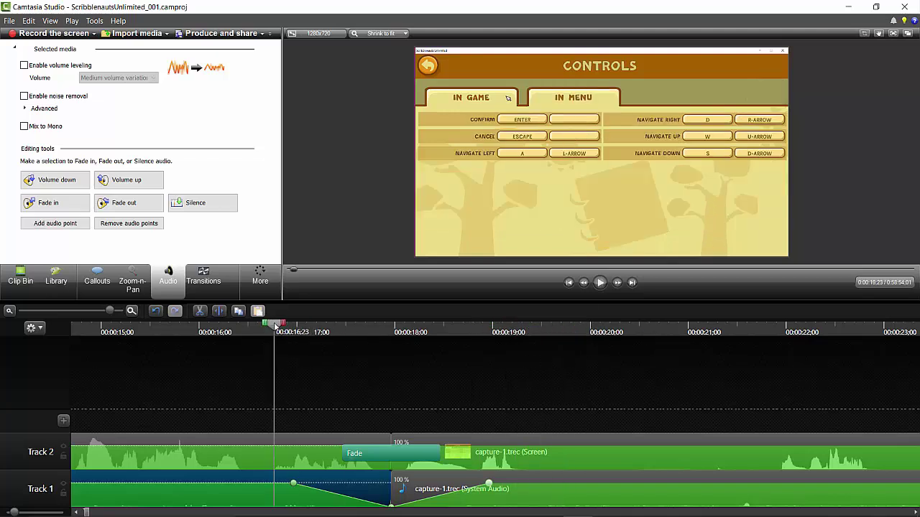
scroll(355, 332, down, 3)
click(659, 325)
key(space)
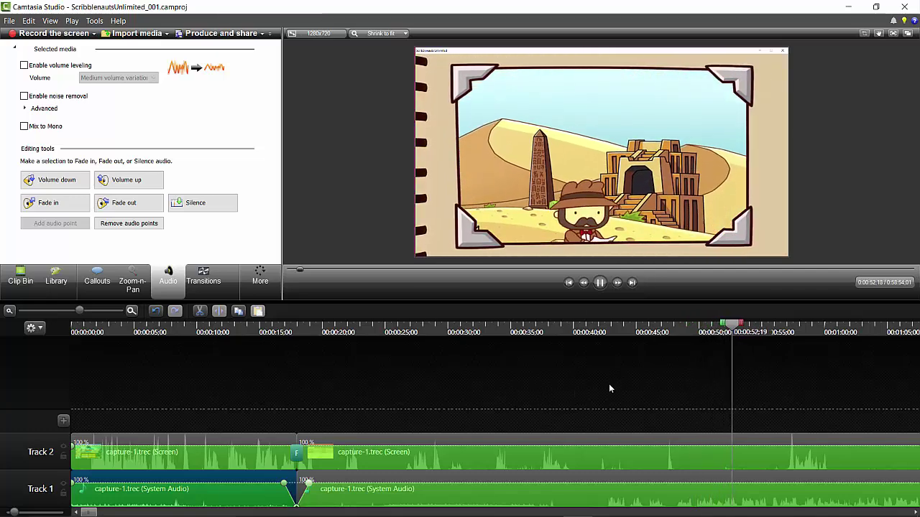
key(space)
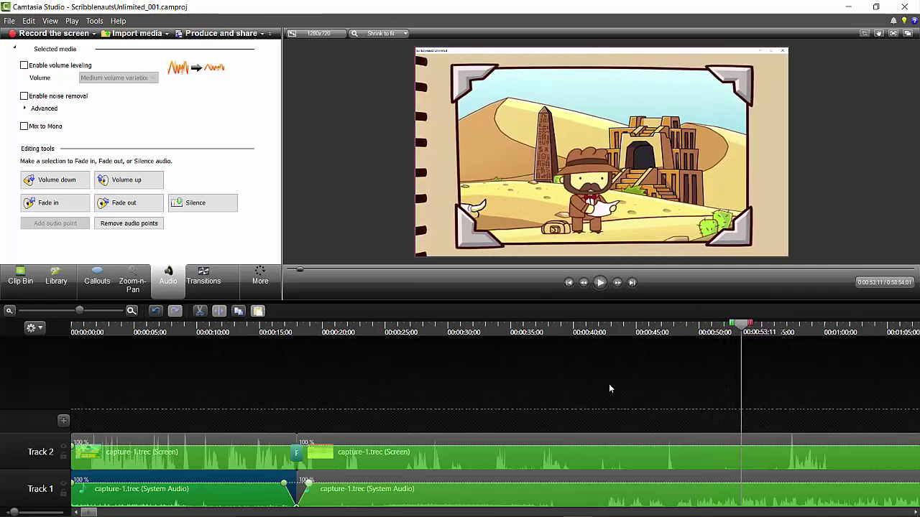
click(681, 501)
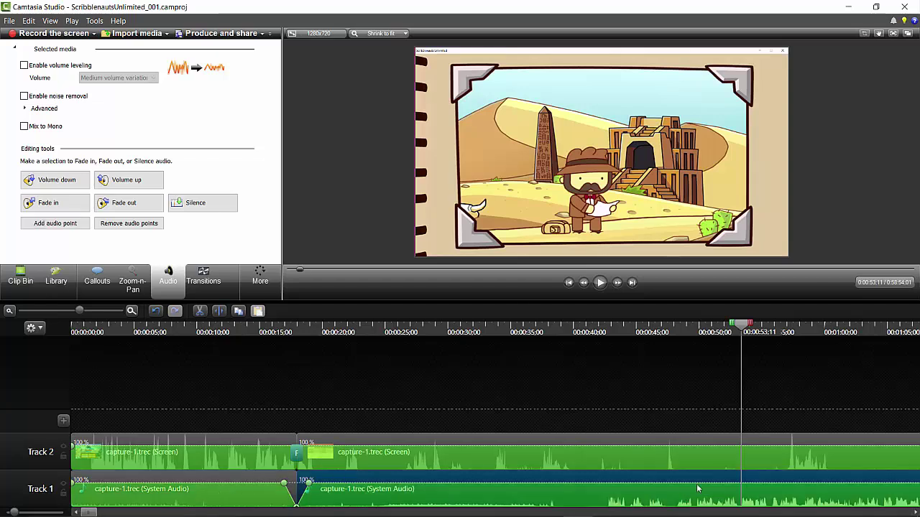
Step: Zoom the timeline in and add a Track 1 volume point at about 41;27
click(132, 311)
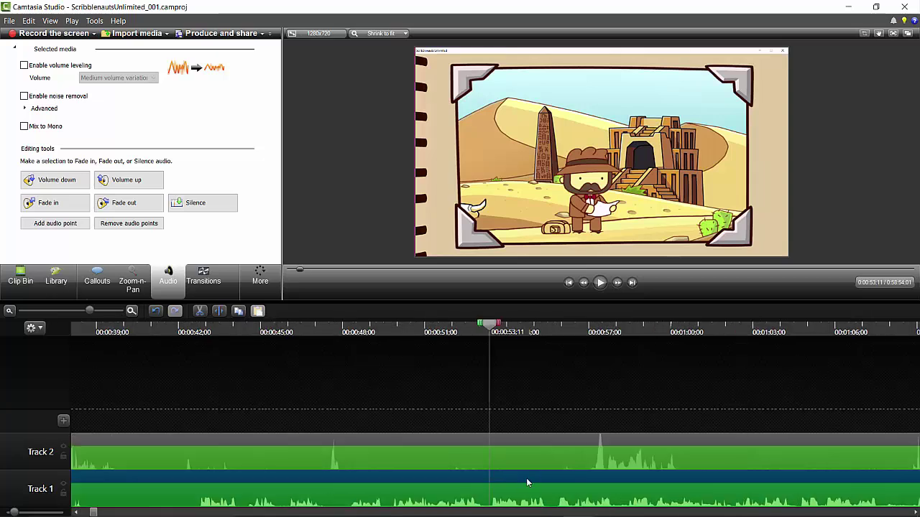
click(167, 331)
click(76, 513)
click(75, 512)
click(75, 512)
click(550, 327)
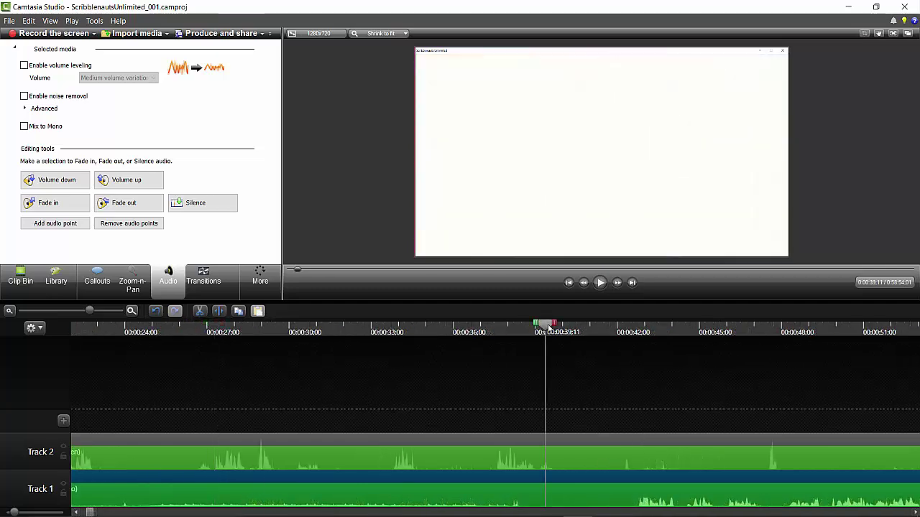
drag(550, 327, 601, 331)
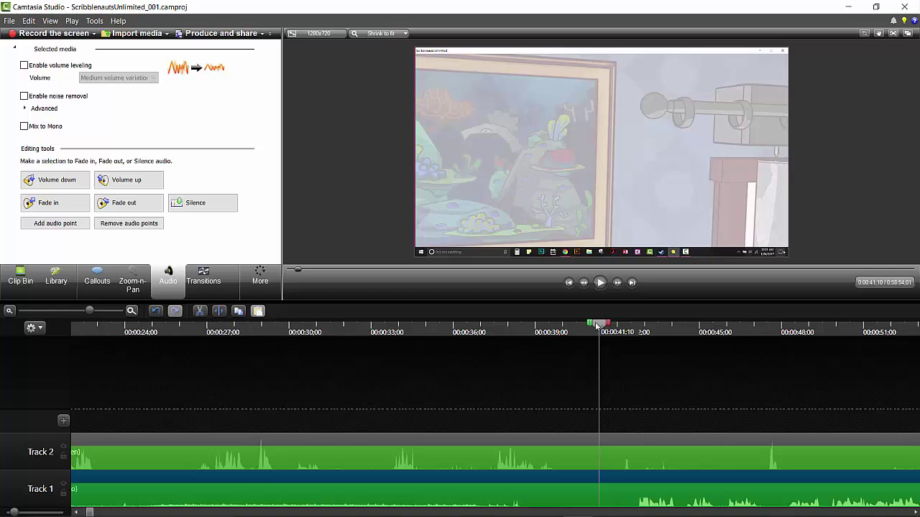
mouse_move(598, 327)
mouse_down()
mouse_move(615, 328)
mouse_move(602, 328)
mouse_up()
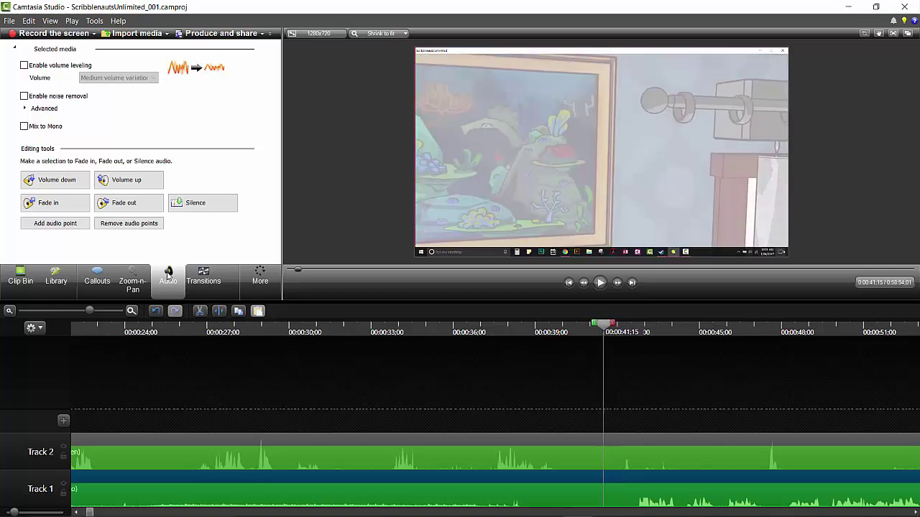
click(64, 227)
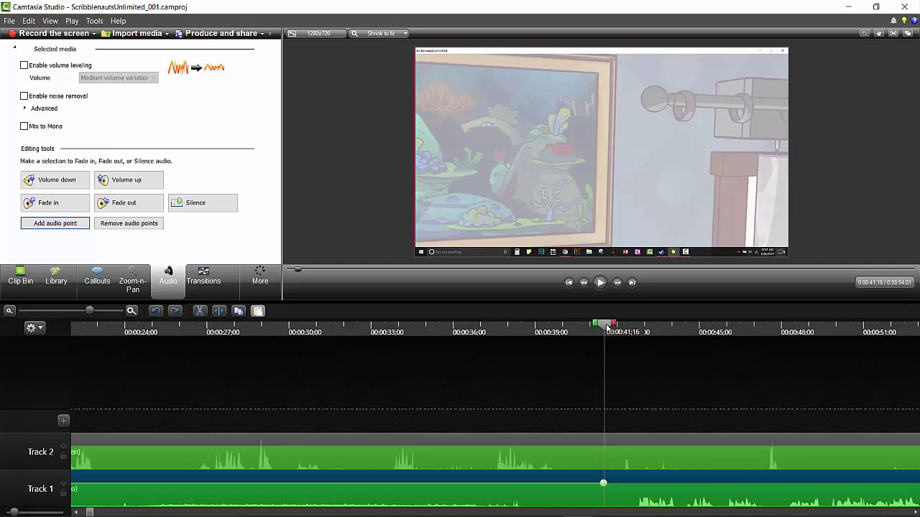
Step: Add a second volume point near 41;26 and try volume changes after it
drag(608, 327, 618, 327)
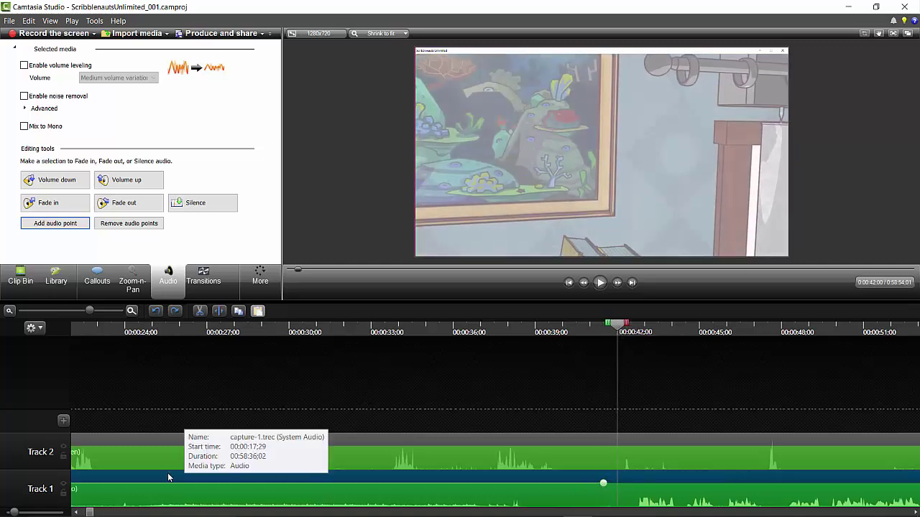
drag(199, 482, 203, 486)
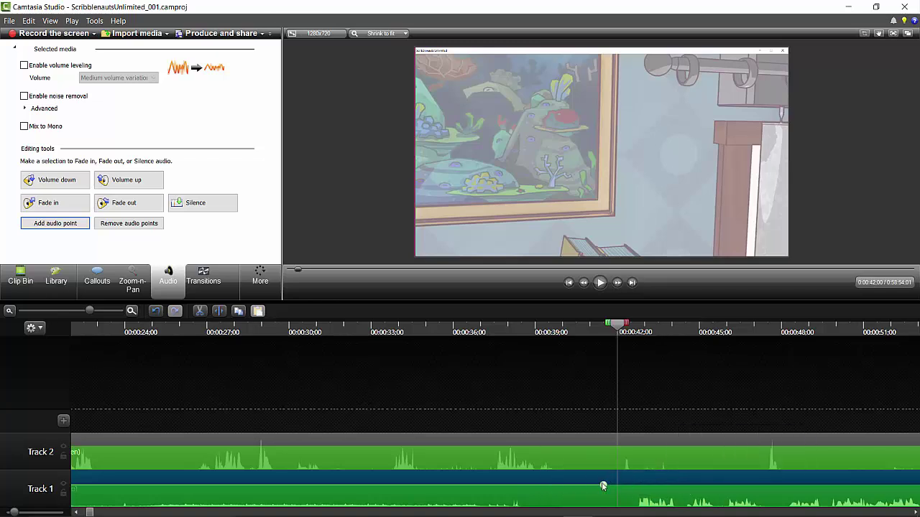
drag(615, 328, 613, 328)
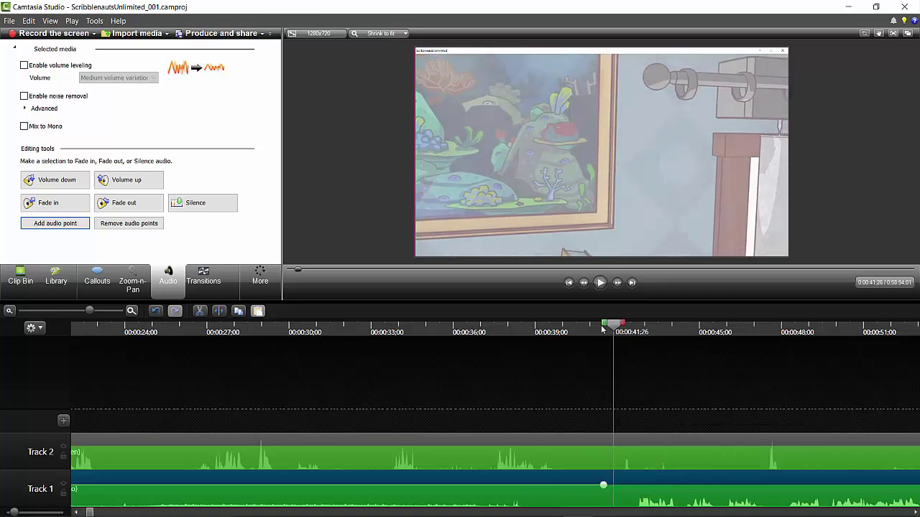
click(61, 223)
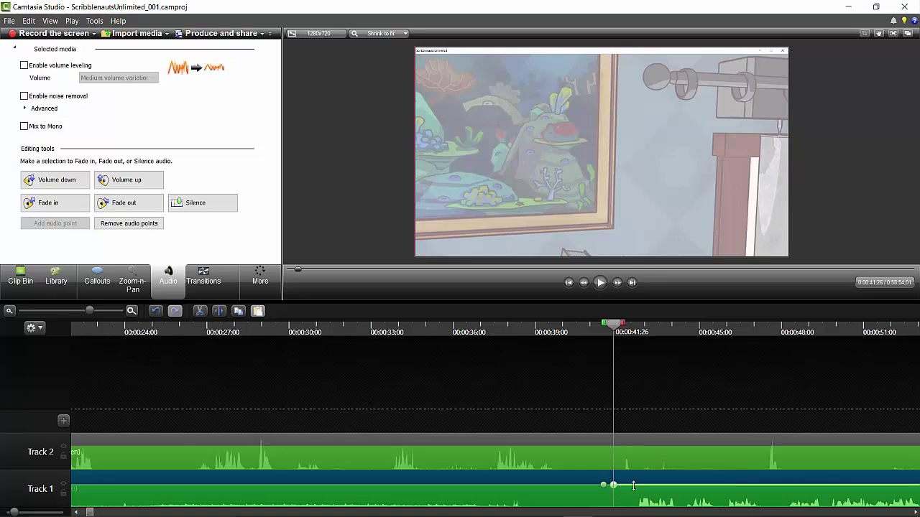
drag(635, 485, 639, 475)
drag(603, 333, 626, 331)
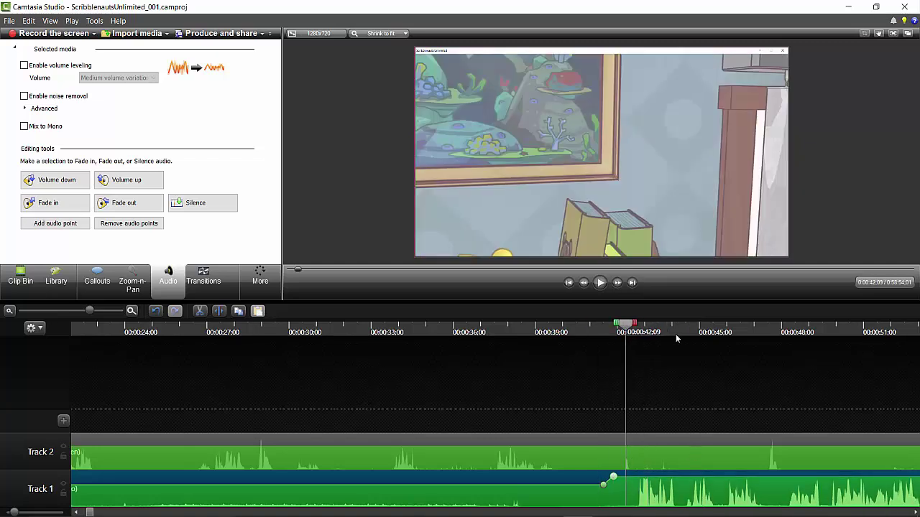
key(space)
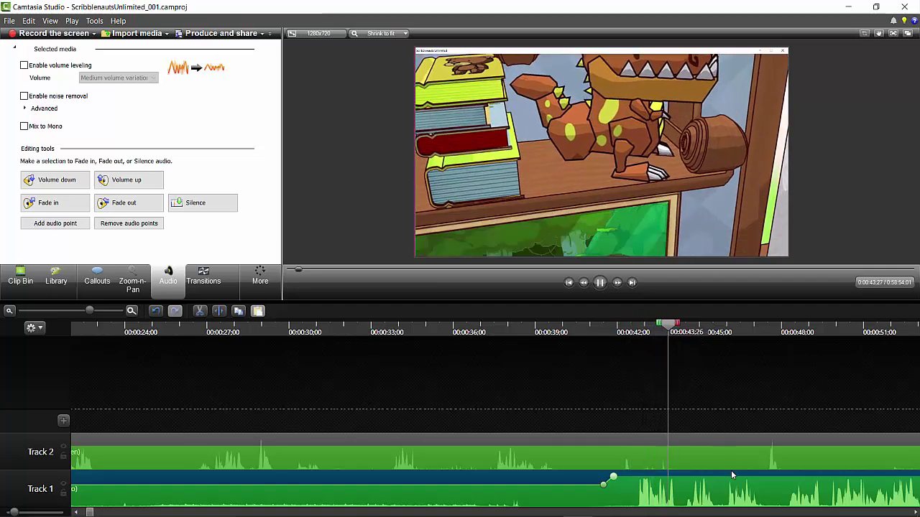
key(space)
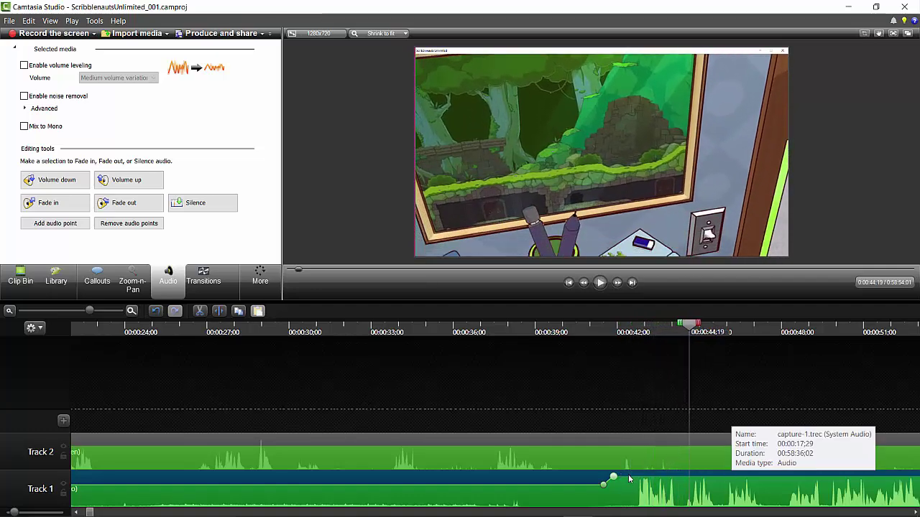
Step: Lower the Track 1 volume to 71% after the point, play it back, and stop at 0:56;20
drag(630, 479, 630, 490)
key(space)
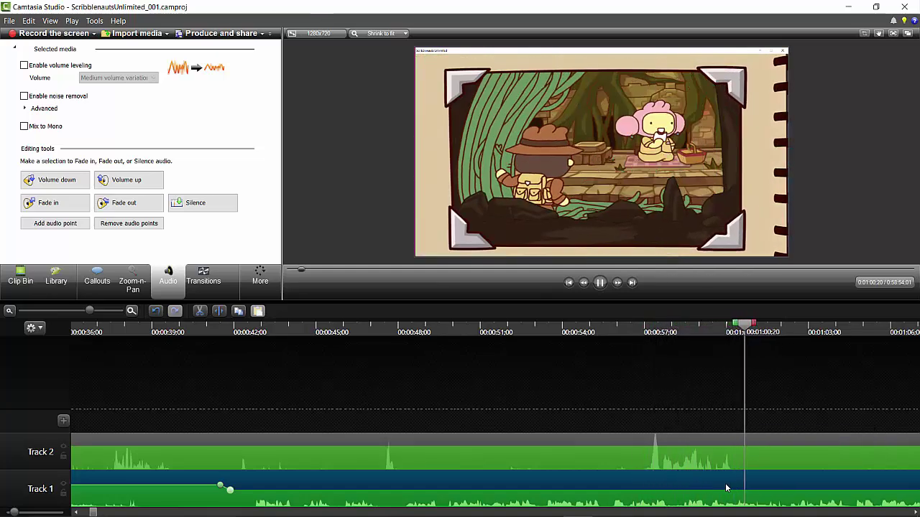
key(space)
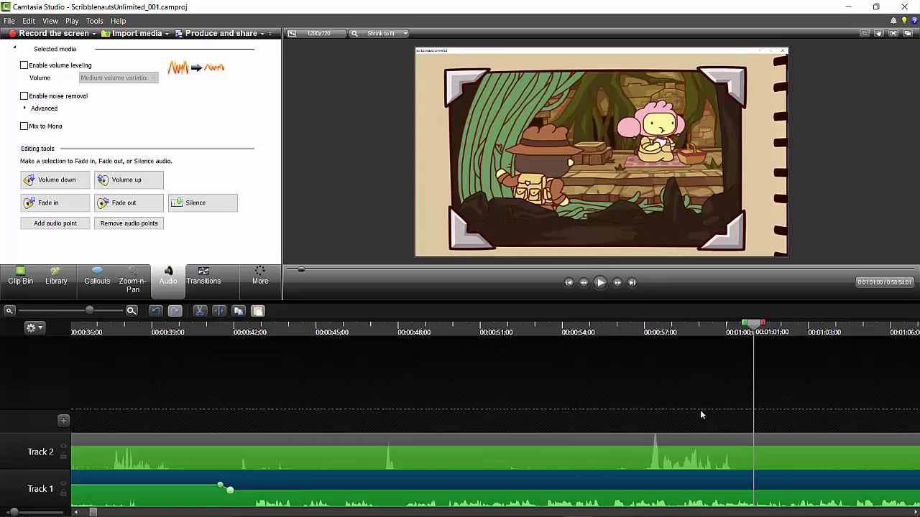
click(636, 333)
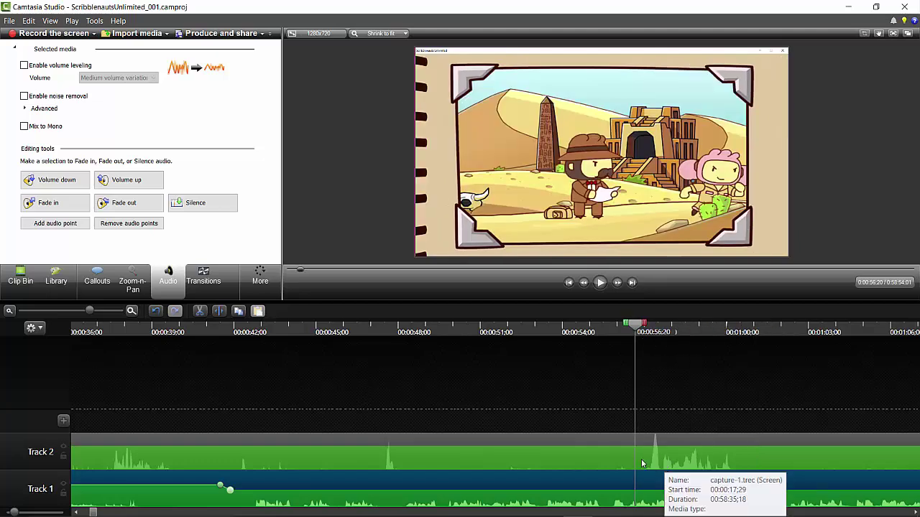
Step: Select the Track 2 gameplay clip and add two volume points around 0:56;08
click(672, 462)
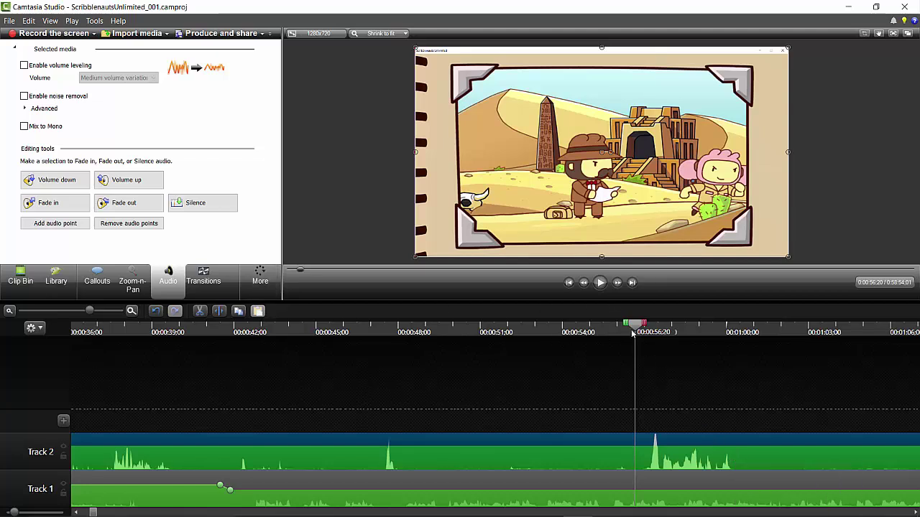
drag(632, 327, 624, 327)
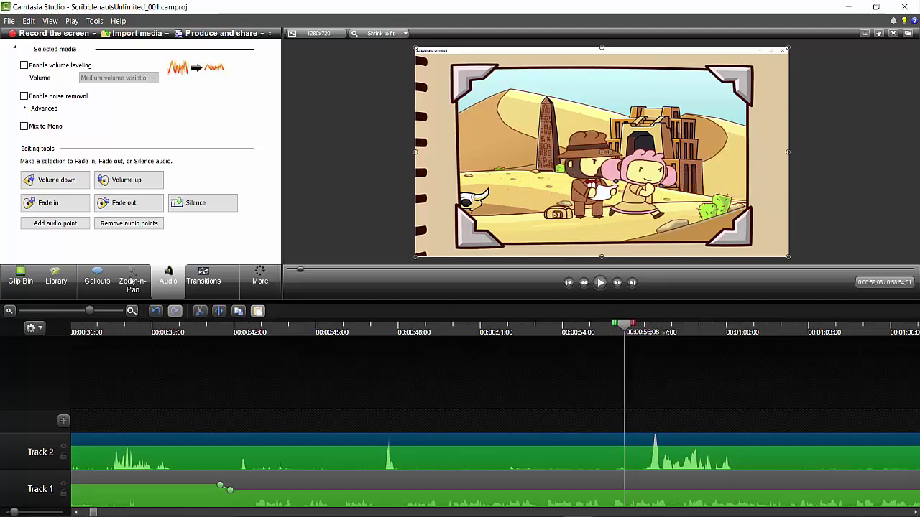
click(51, 225)
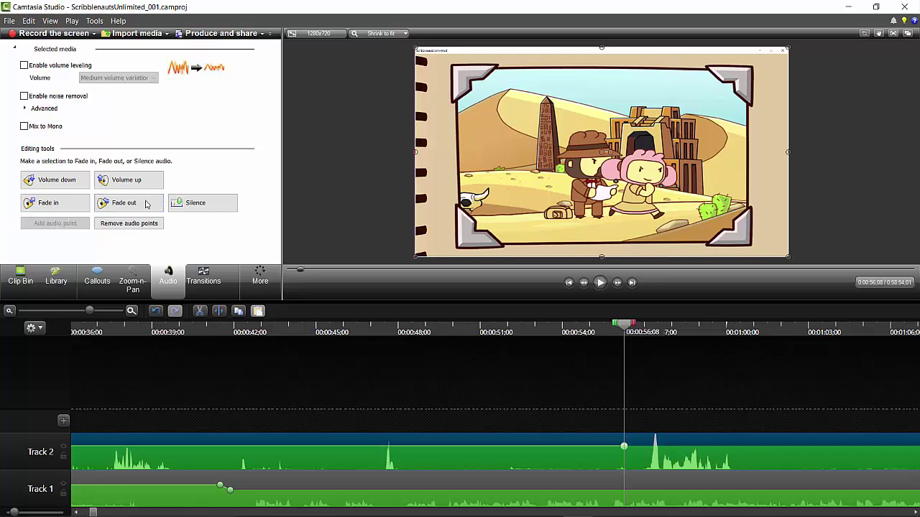
drag(624, 325, 631, 325)
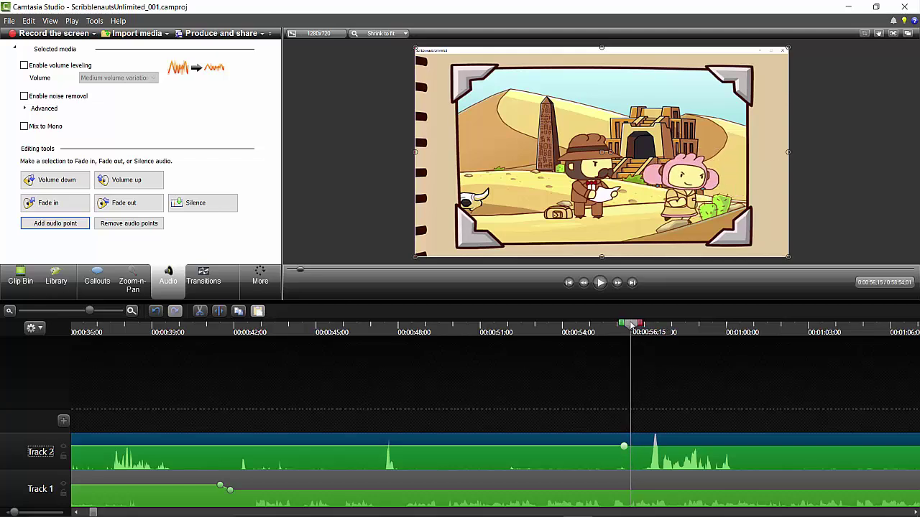
click(29, 226)
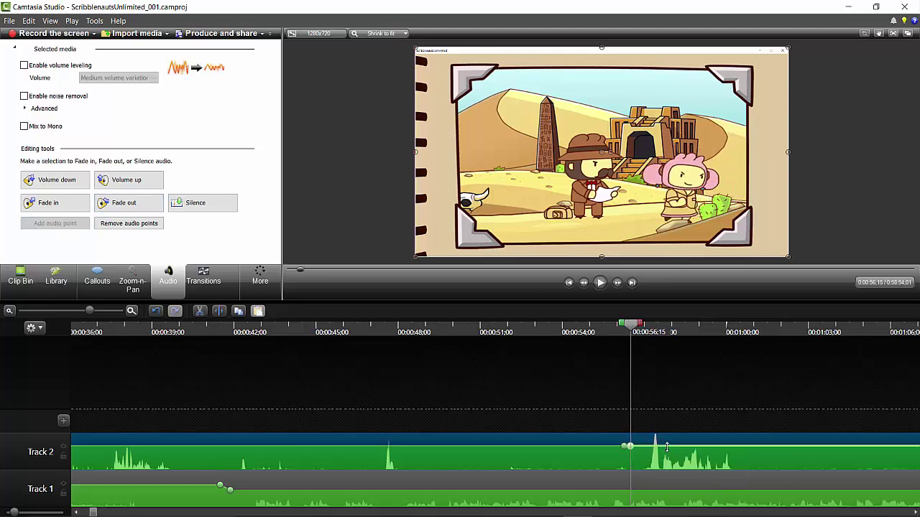
click(914, 511)
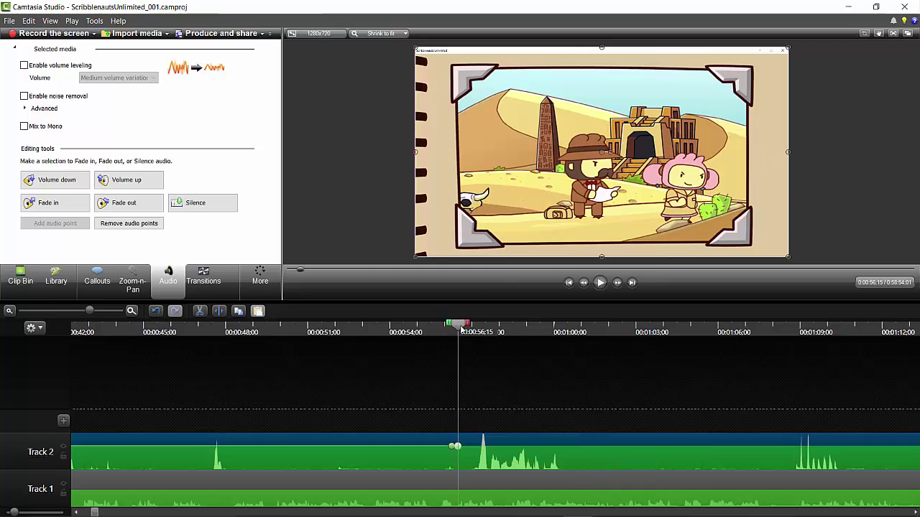
Step: Add two volume points near 1:00;18, drop the audio between them to silence, and preview from 0:55
drag(462, 331, 573, 340)
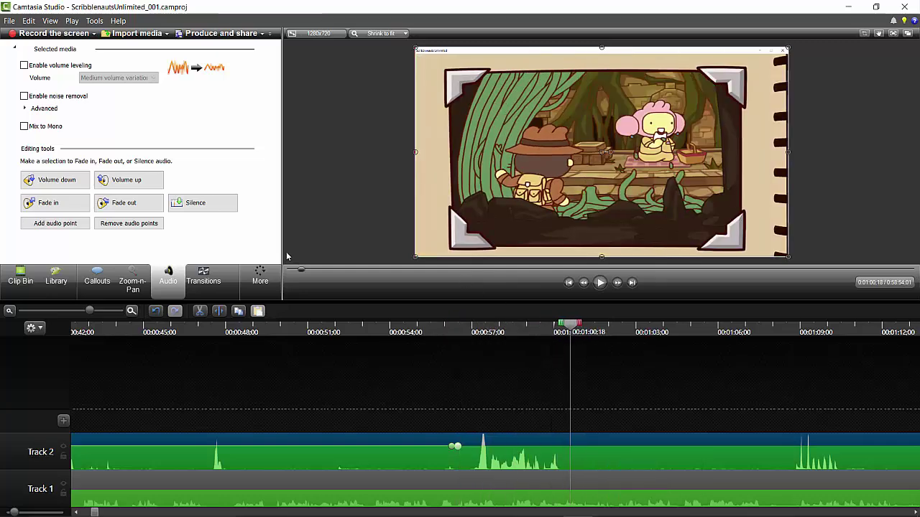
click(53, 223)
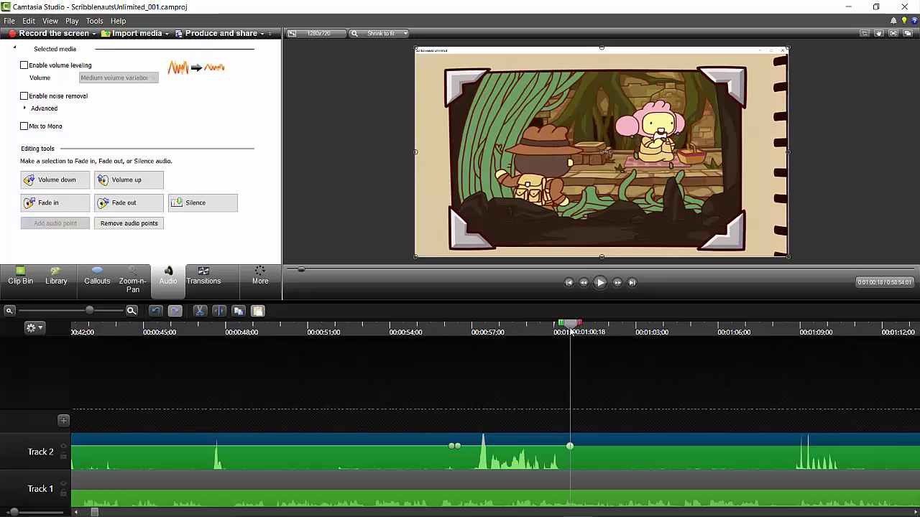
key(ctrl+Right)
key(ctrl+Right)
key(ctrl+Right)
key(ctrl+Right)
key(ctrl+Right)
key(ctrl+Right)
key(ctrl+Right)
key(ctrl+Right)
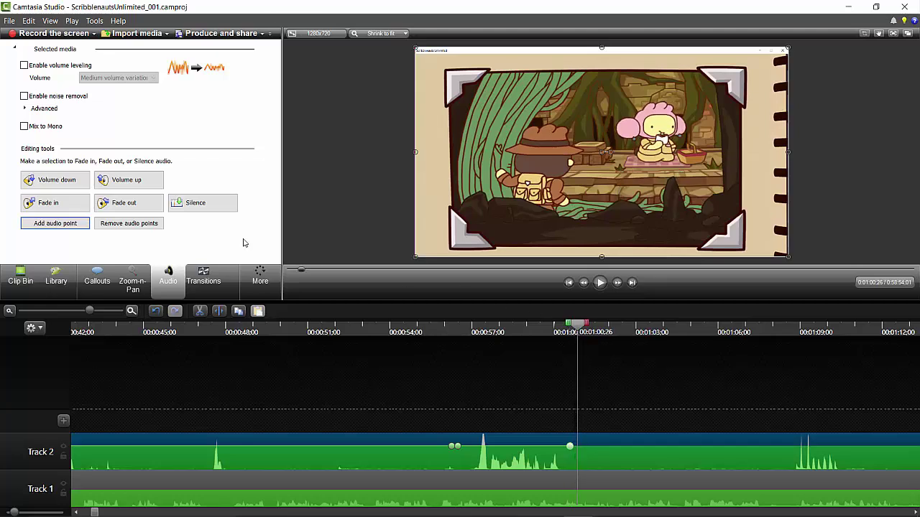
click(48, 228)
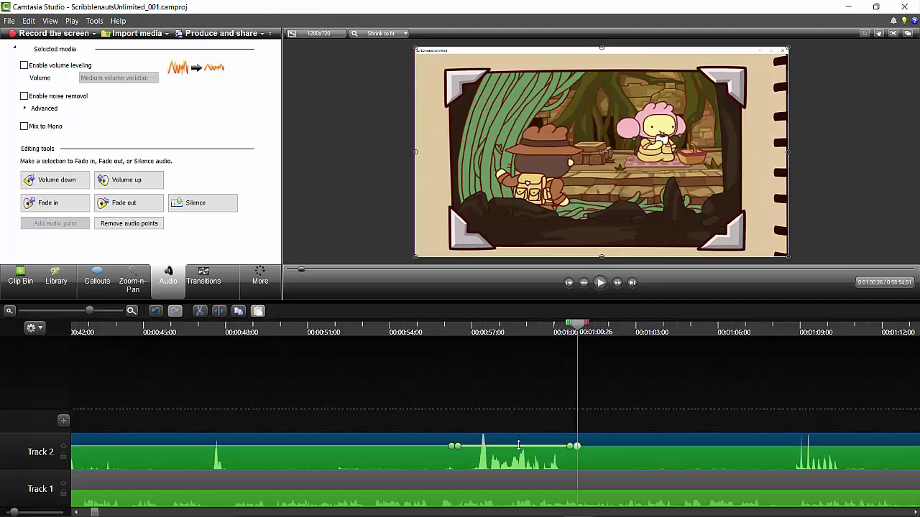
drag(520, 444, 523, 471)
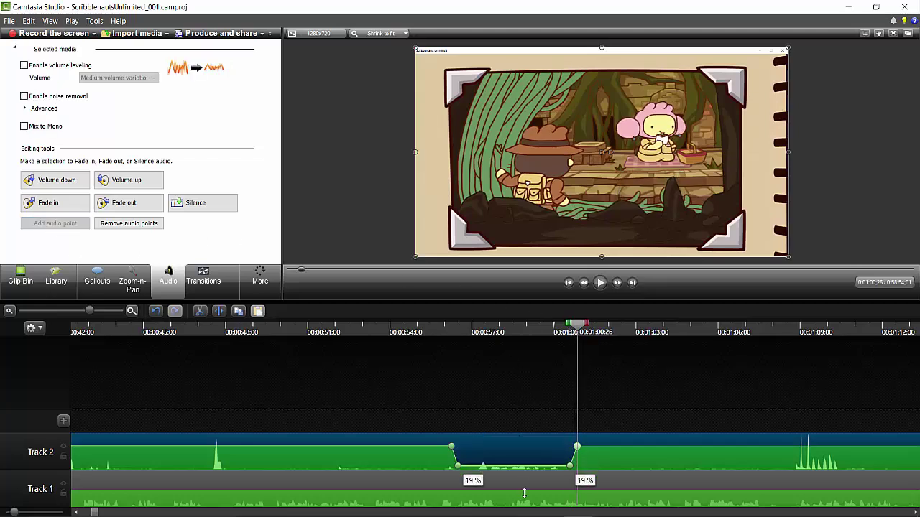
click(411, 329)
key(space)
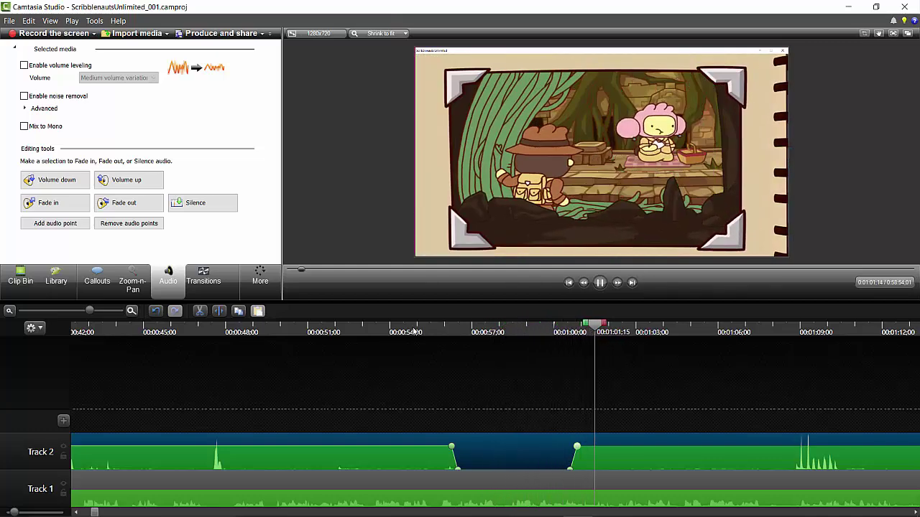
key(space)
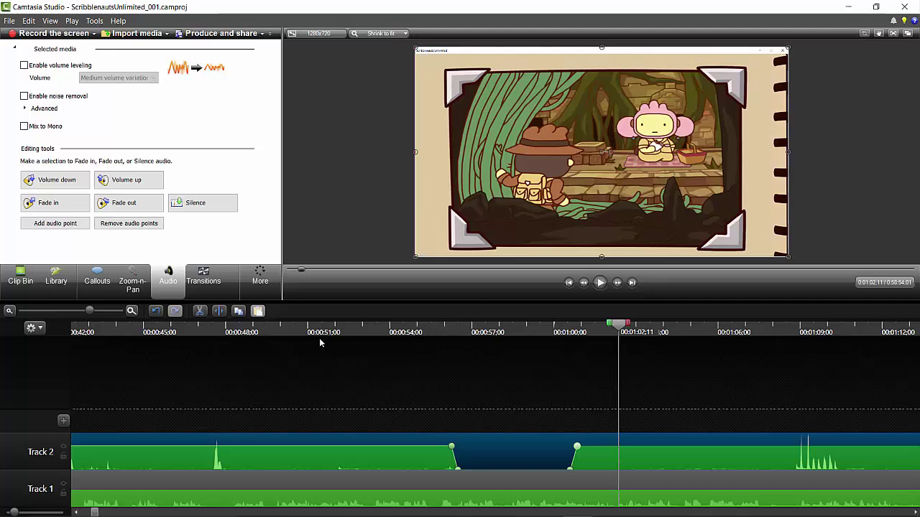
Step: Move the clips on both tracks about 20 seconds later and return the playhead to 0:00
scroll(487, 476, down, 3)
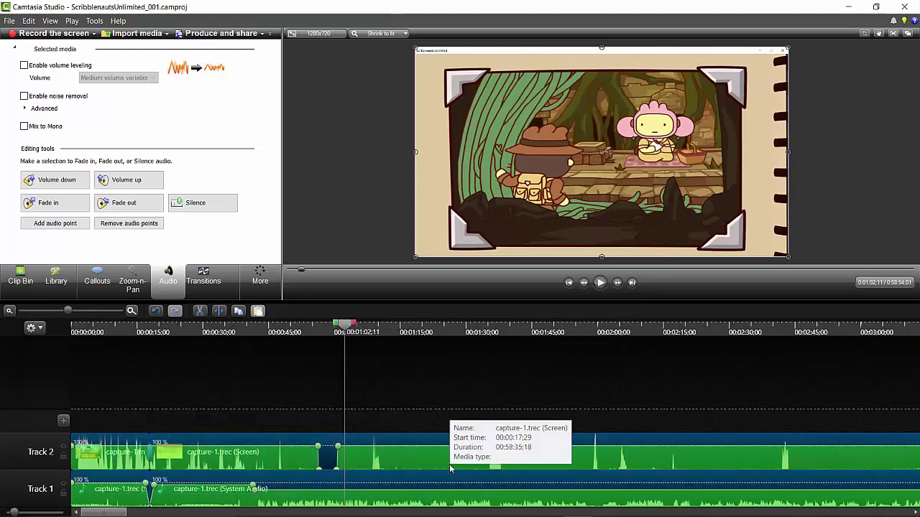
drag(98, 416, 316, 496)
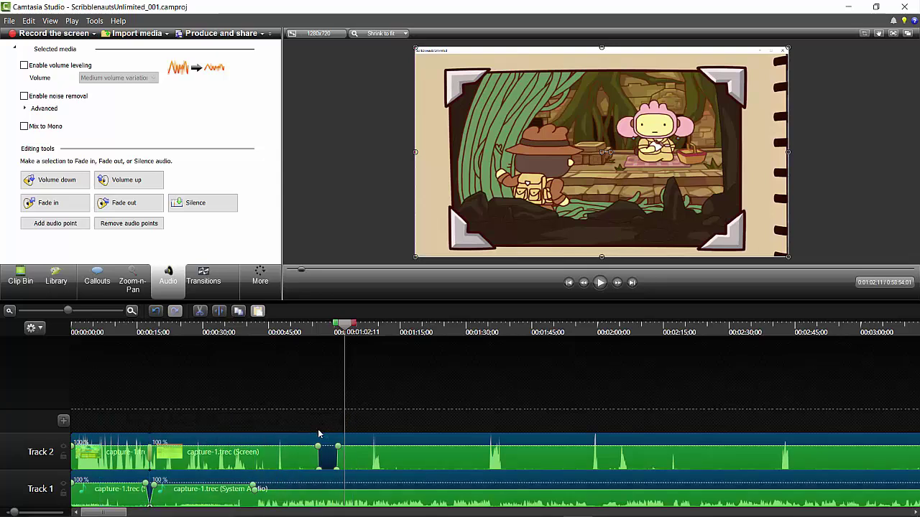
drag(416, 442, 496, 442)
click(69, 329)
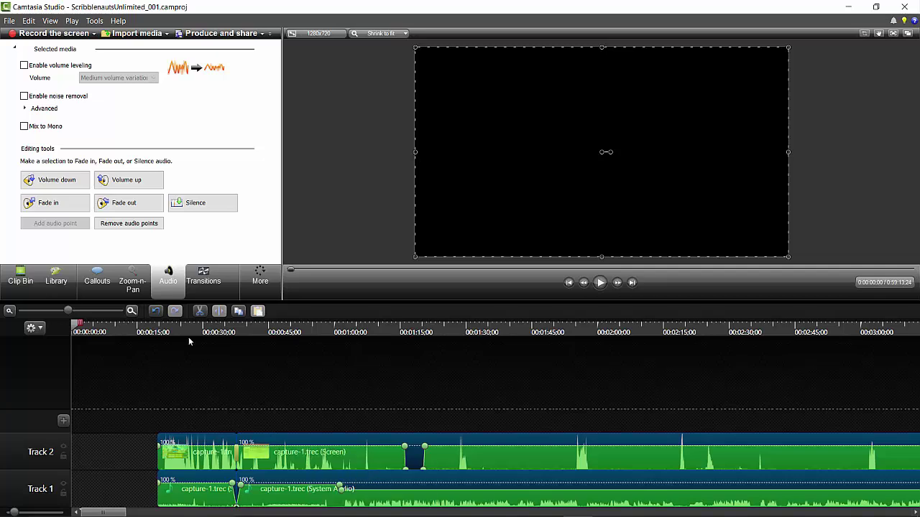
Step: Open the Library and browse to the Theme - Calling Lights title assets
click(14, 282)
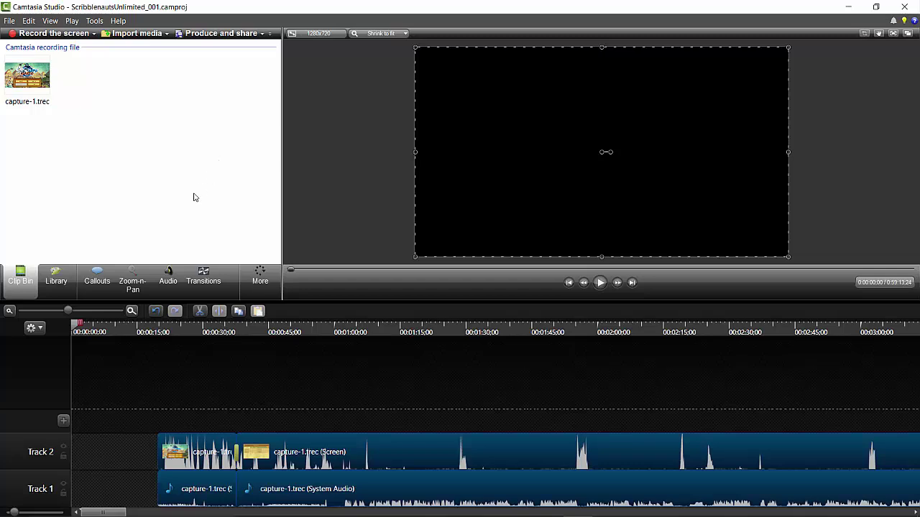
click(70, 274)
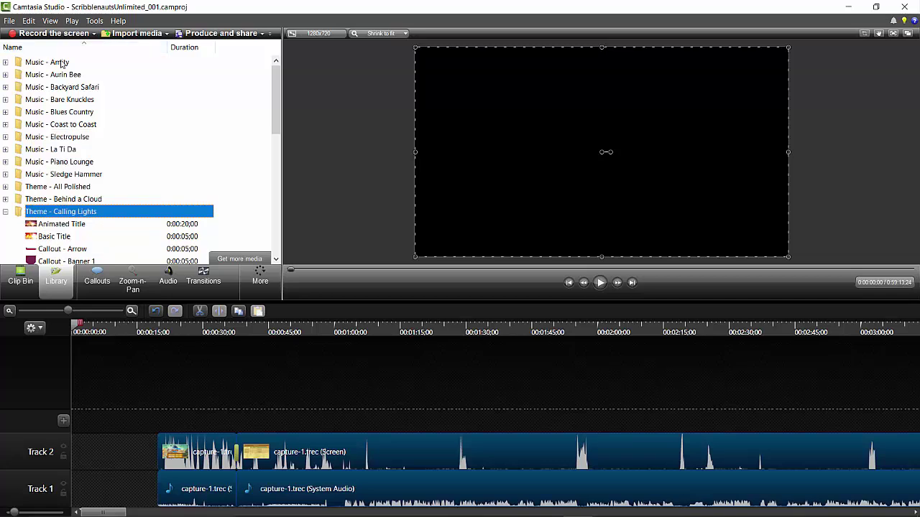
scroll(144, 179, down, 10)
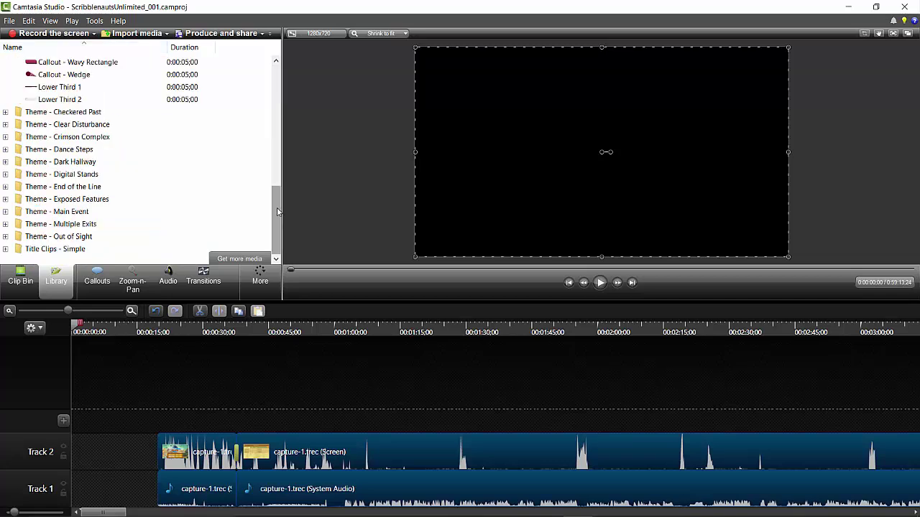
scroll(278, 196, up, 1)
drag(278, 196, 293, 55)
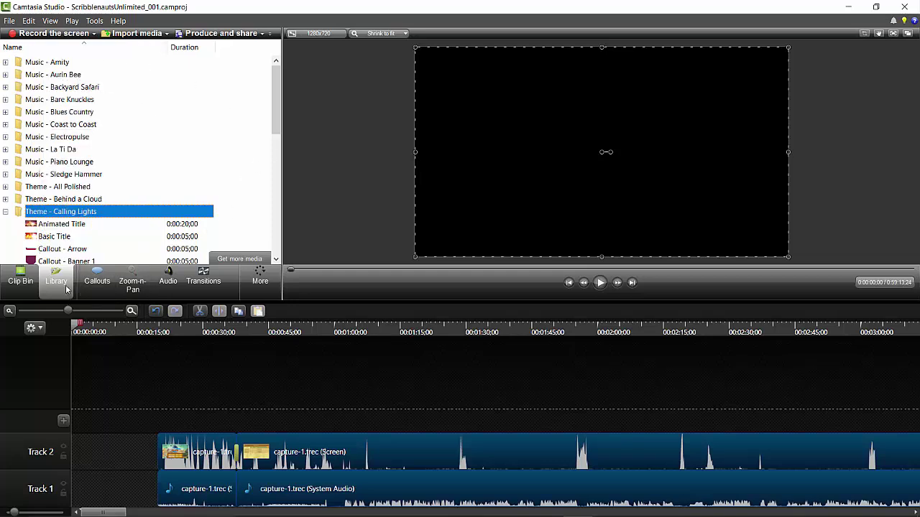
Step: Add an arrow callout with the text 'Not-That-Guy'
click(97, 281)
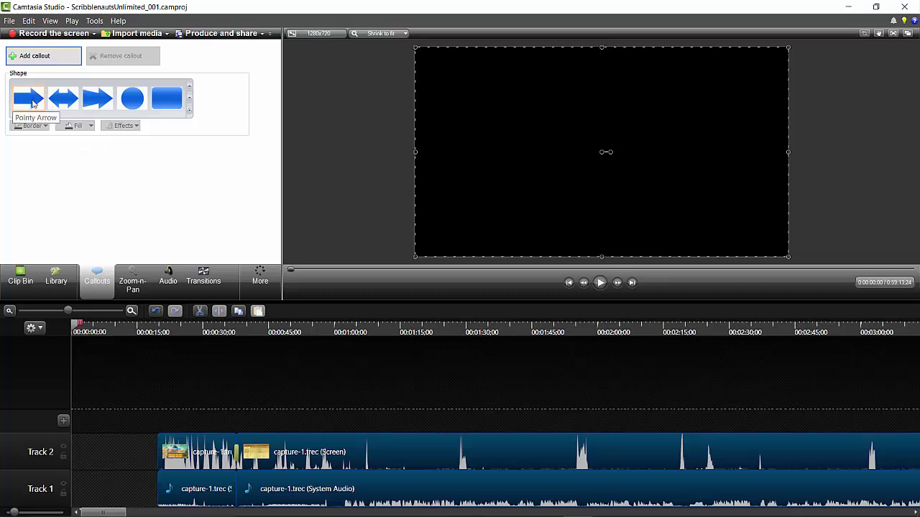
click(38, 98)
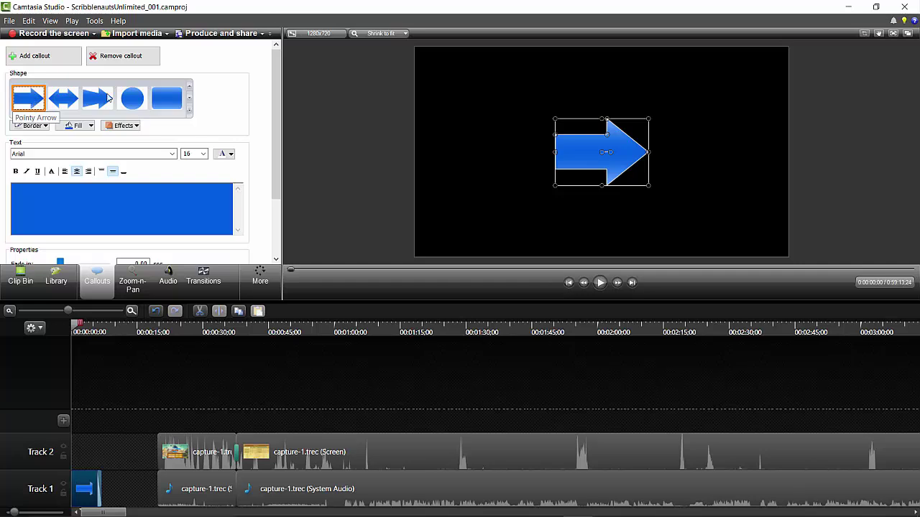
click(126, 202)
text(Not-That-Guy)
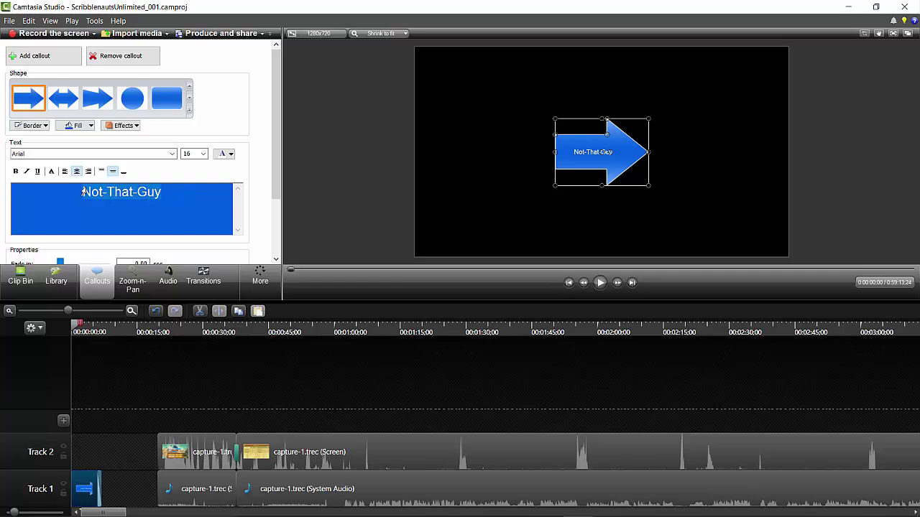
Step: Style the callout text in Armalite Rifle at size 36 with a new colour, widening the box
click(203, 155)
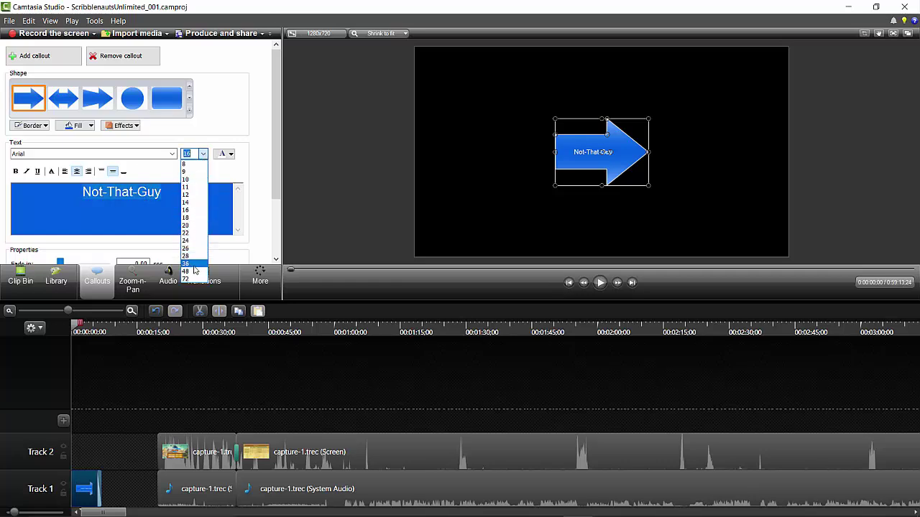
click(194, 269)
click(172, 154)
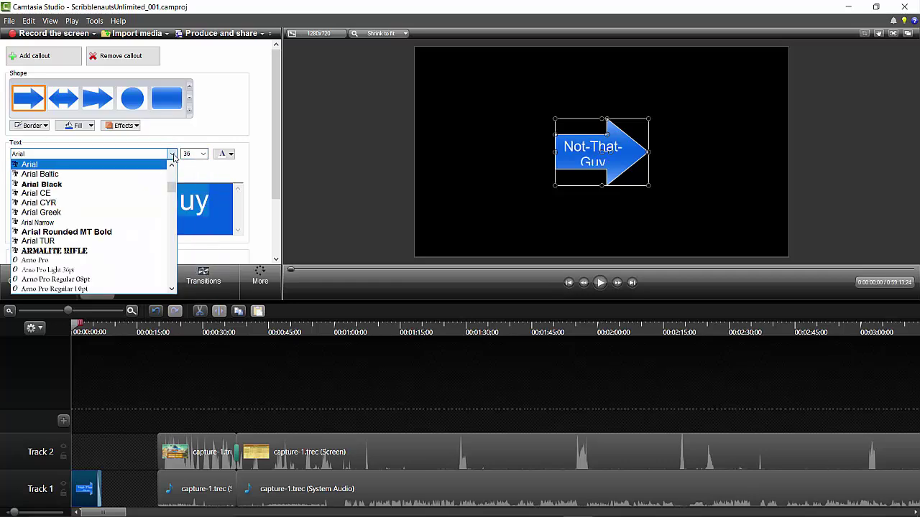
click(76, 255)
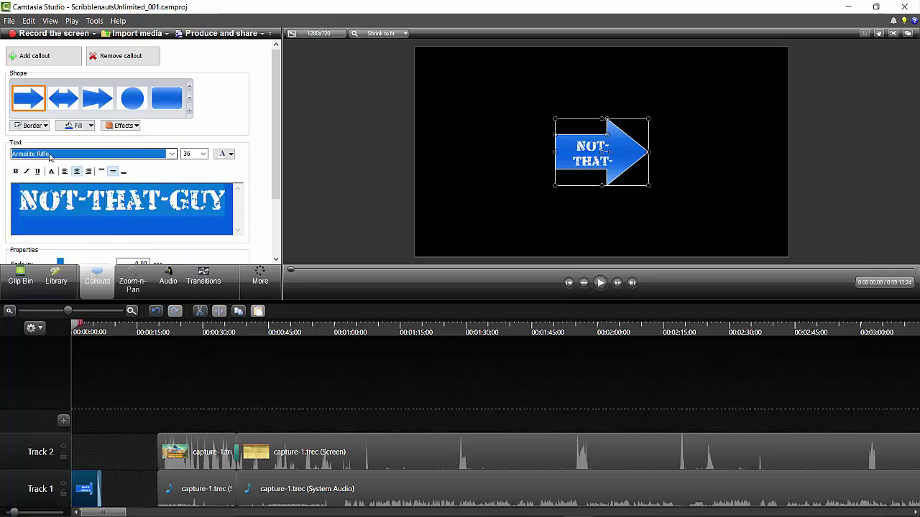
click(229, 153)
click(239, 191)
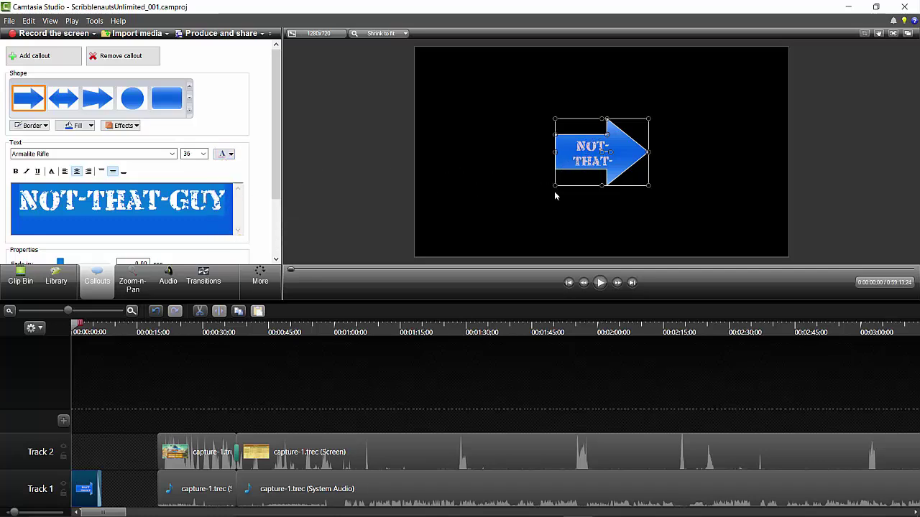
drag(554, 187, 481, 185)
Step: Turn the callout into a rounded rectangle with no fill and toggle its shadow effect
click(65, 100)
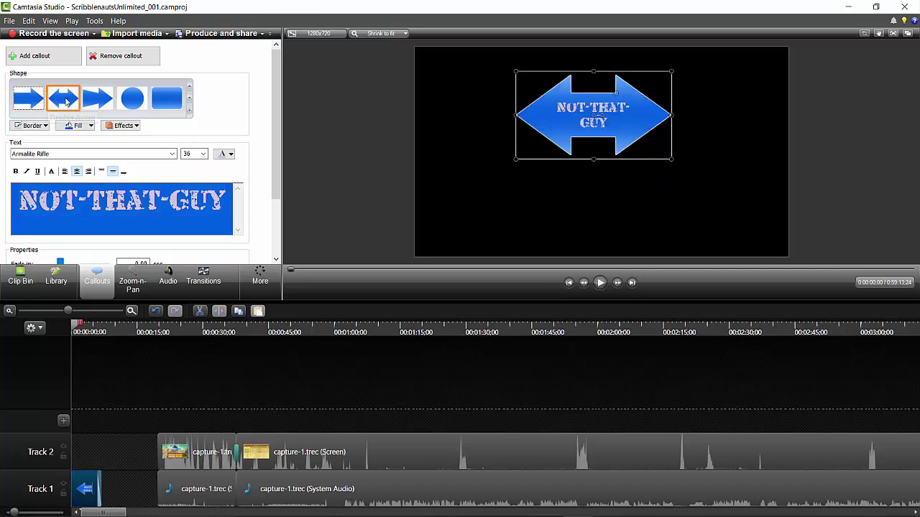
click(92, 100)
click(157, 101)
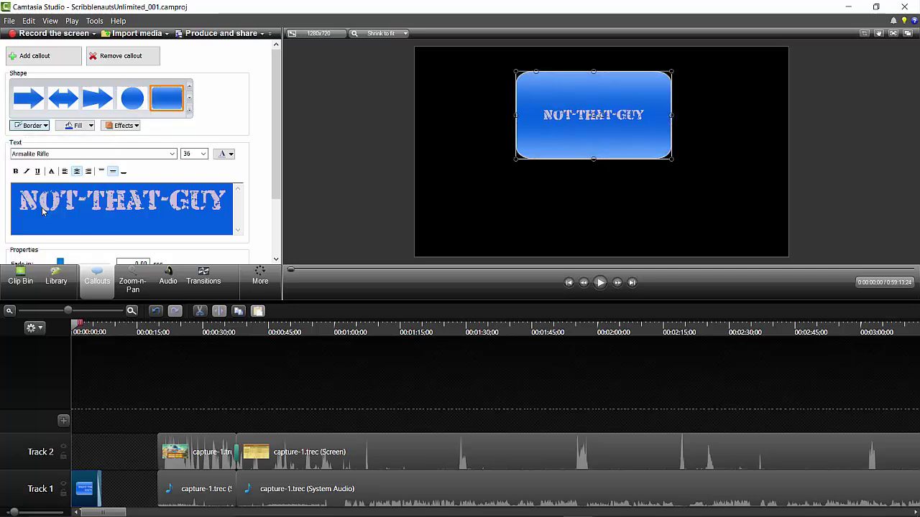
click(91, 125)
click(84, 208)
click(136, 126)
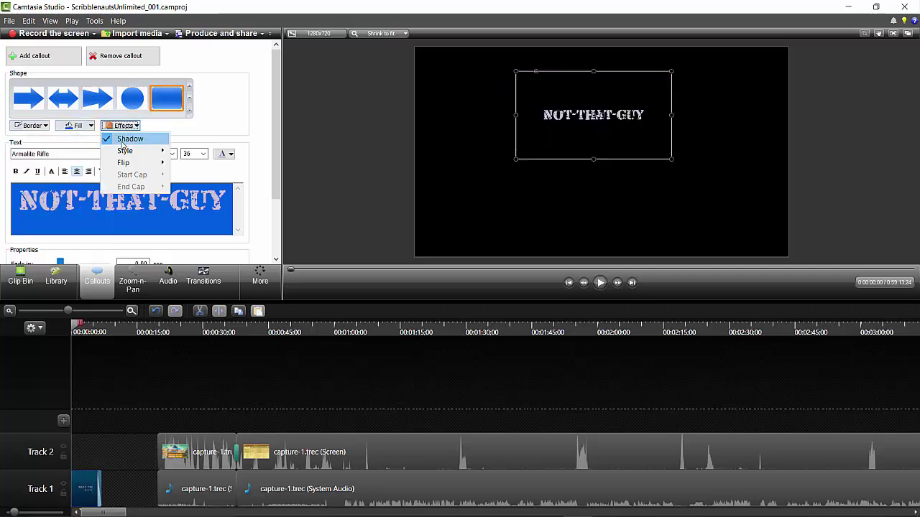
click(124, 142)
Step: Enlarge the title text to size 72, widen it to one line, and move it up and right
click(427, 165)
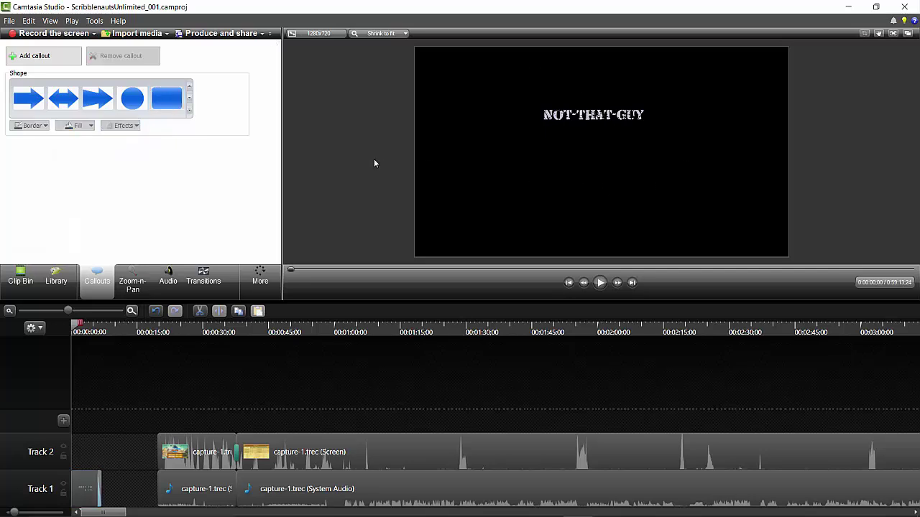
click(636, 128)
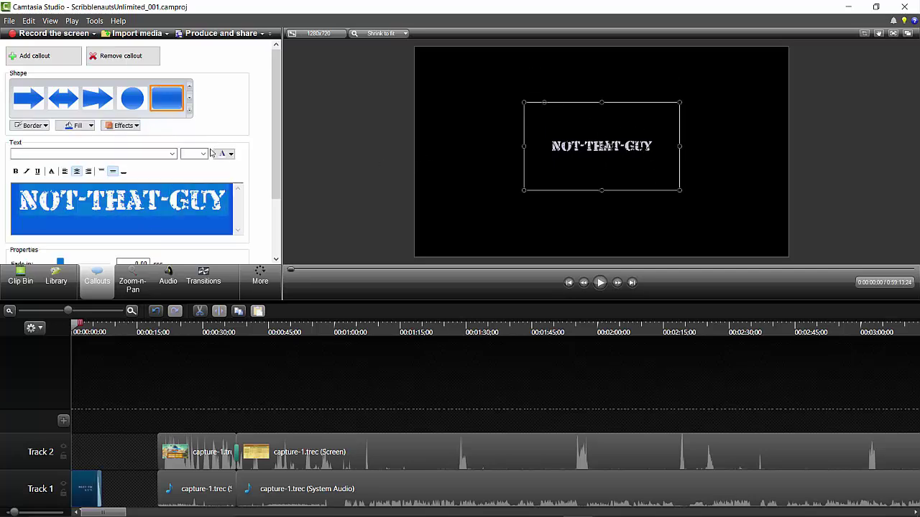
click(203, 153)
click(193, 279)
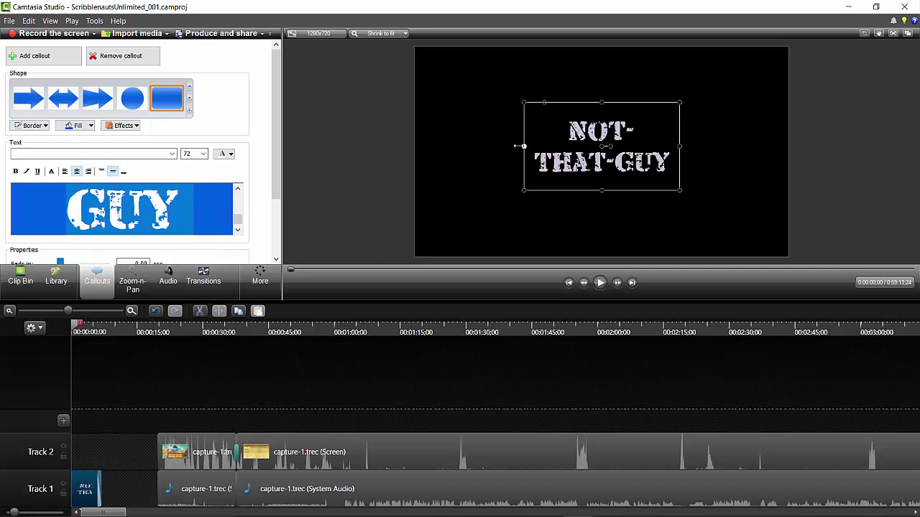
drag(524, 146, 408, 146)
drag(487, 146, 546, 127)
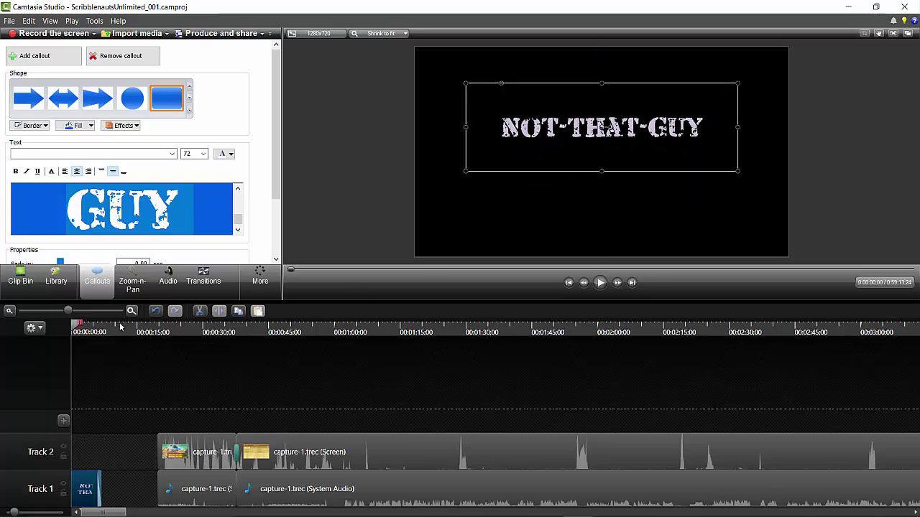
Step: Set the title's fade-out to 0.00, give it a slow fade-in, and preview the intro
key(space)
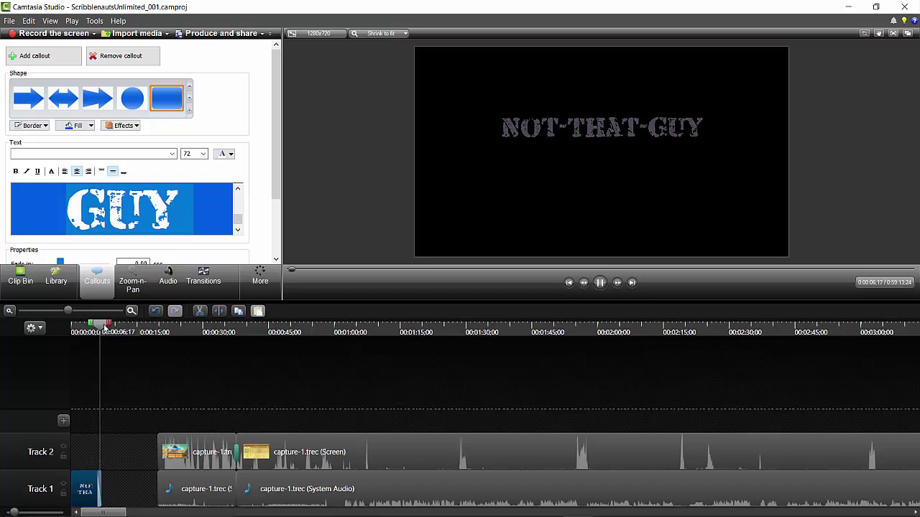
click(86, 488)
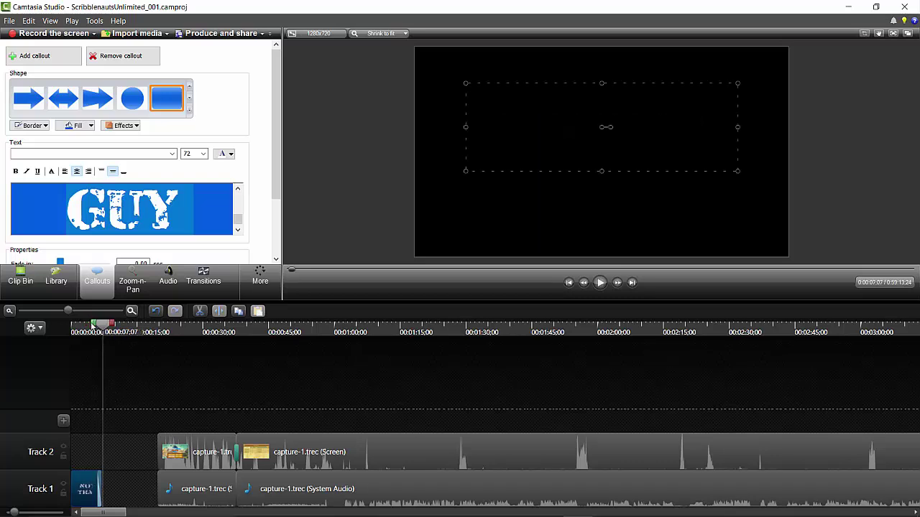
drag(82, 327, 71, 329)
scroll(65, 216, down, 2)
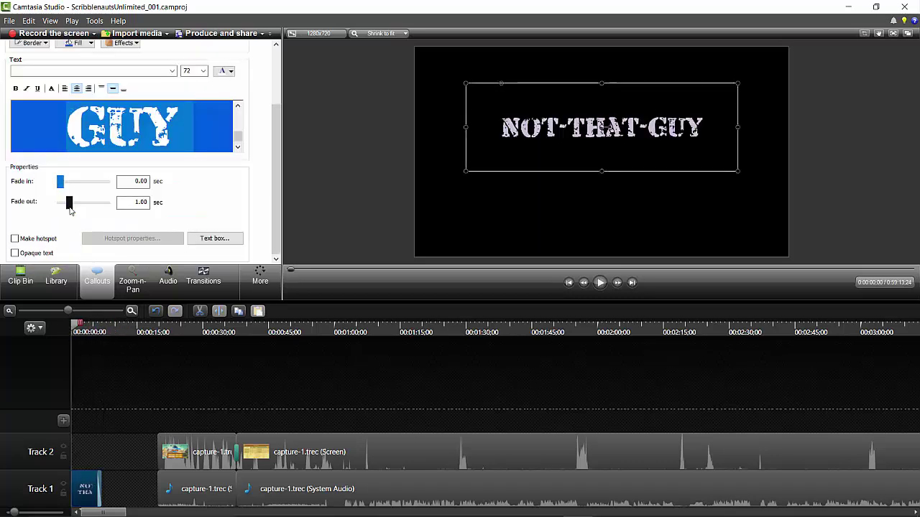
drag(70, 207, 39, 216)
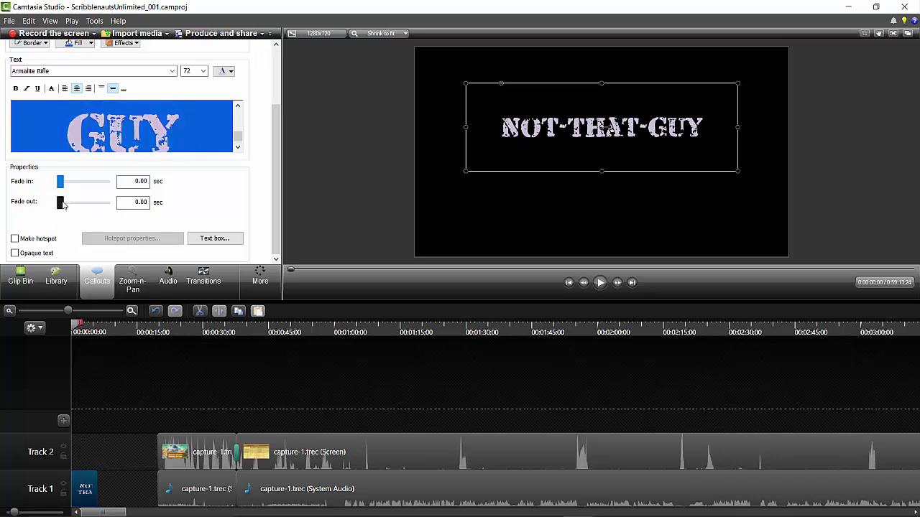
drag(60, 182, 112, 190)
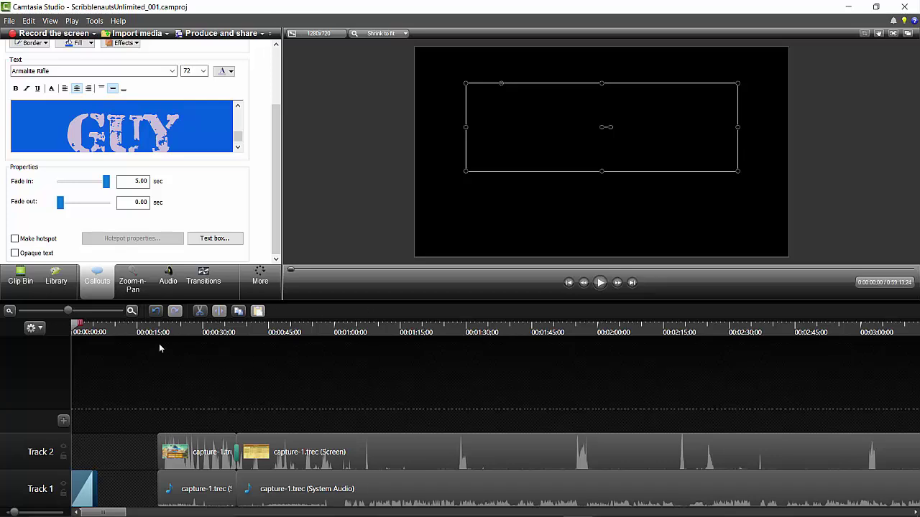
click(273, 379)
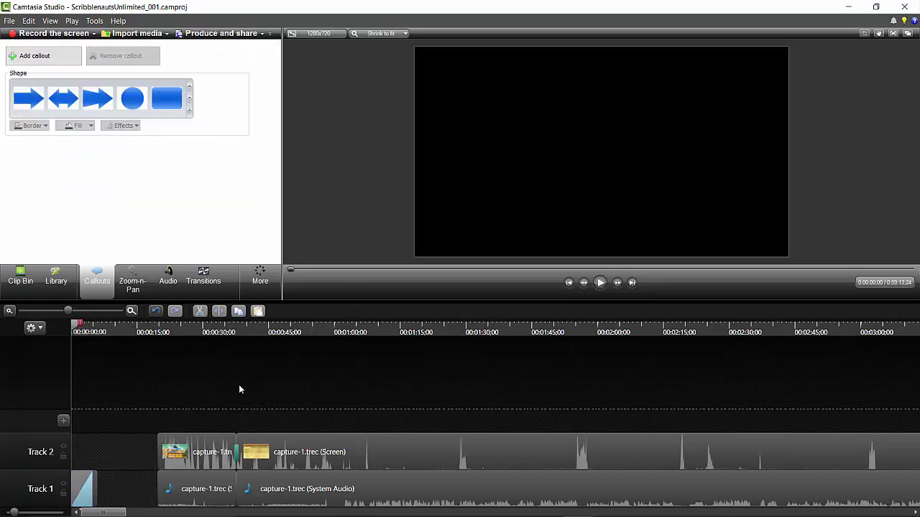
key(space)
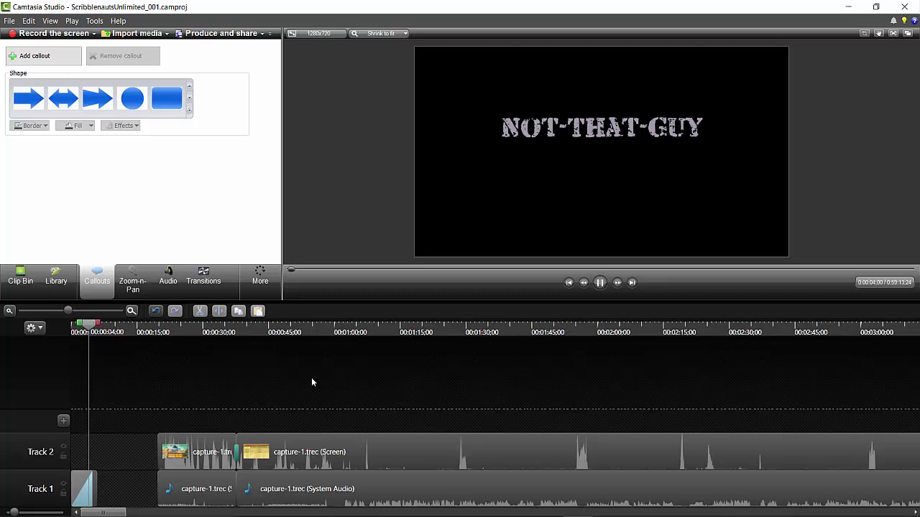
Step: Enter 2.25 seconds as the title's fade-in duration in Properties
click(82, 496)
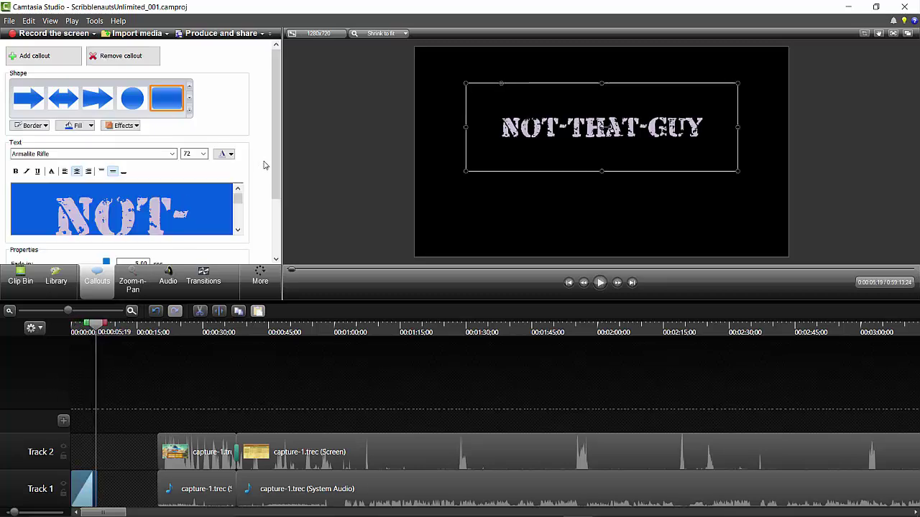
scroll(197, 190, down, 3)
drag(109, 217, 86, 216)
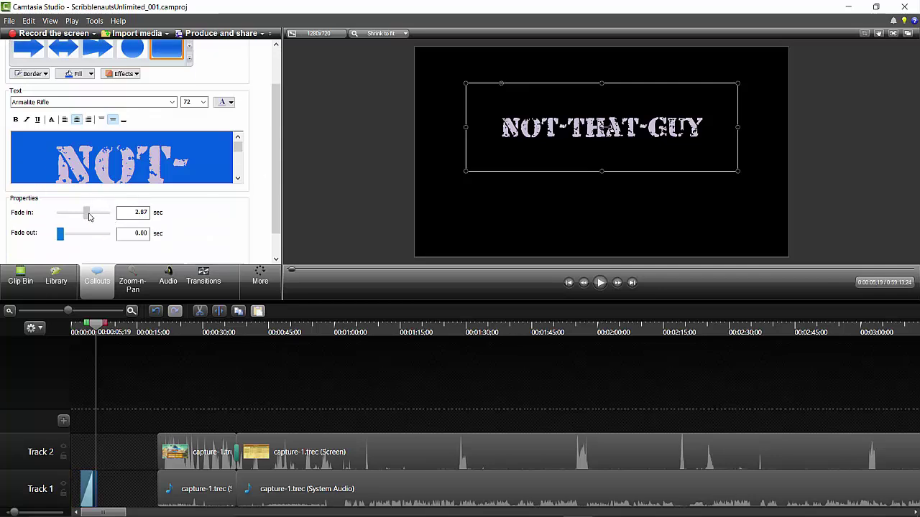
double_click(138, 212)
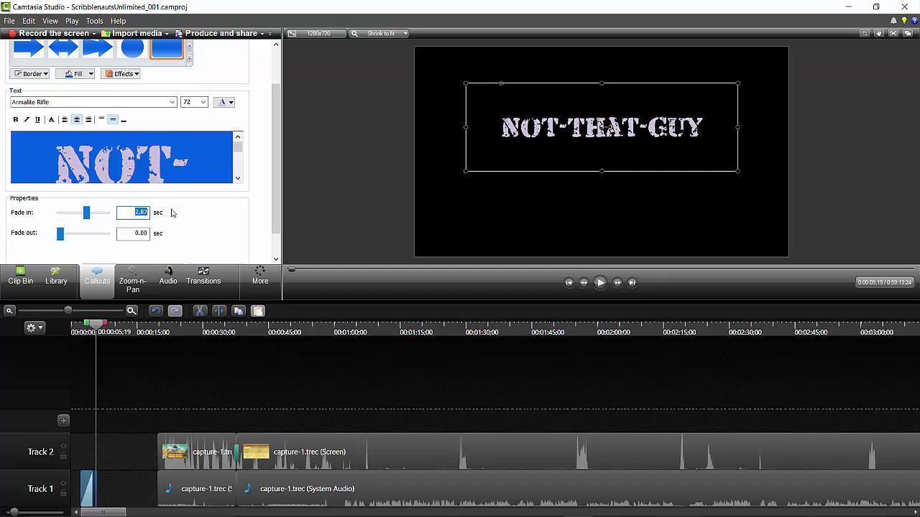
text(2.25)
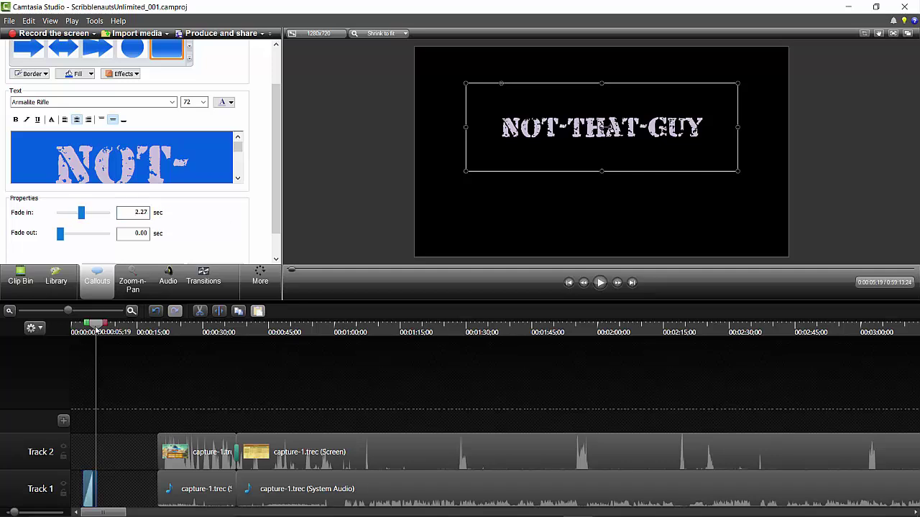
Step: Move the title lower, shrink its box from the top, and lengthen its Track 1 clip
key(ctrl+Home)
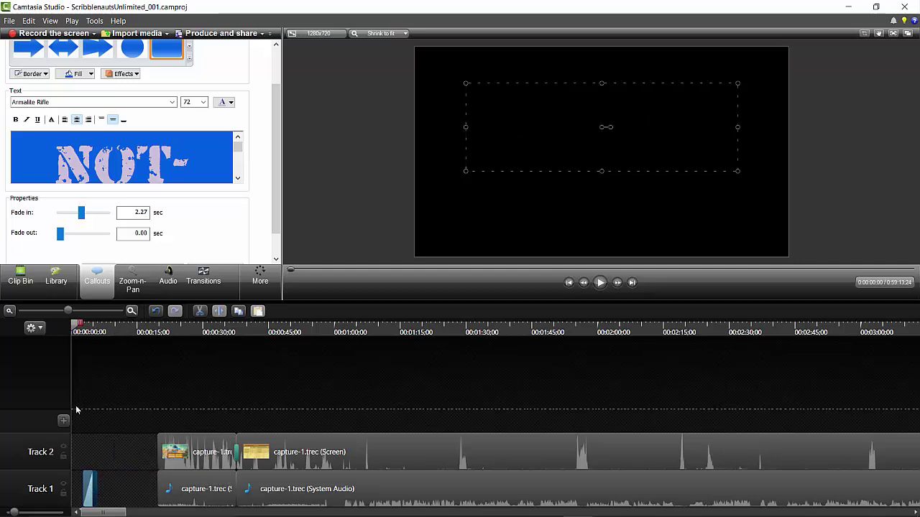
drag(75, 333, 95, 328)
drag(621, 161, 624, 241)
drag(604, 163, 598, 207)
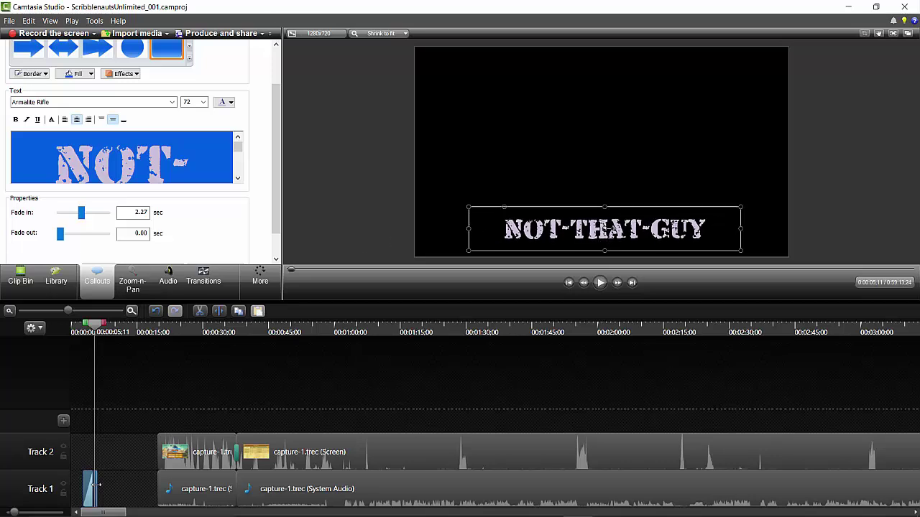
drag(94, 486, 123, 489)
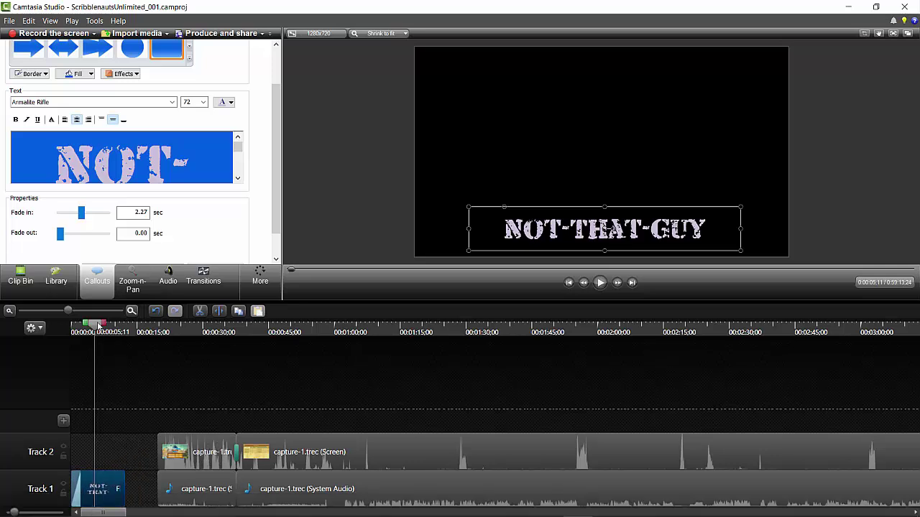
Step: Play the intro from the start, then delete the title callout clip
drag(97, 325, 76, 325)
key(space)
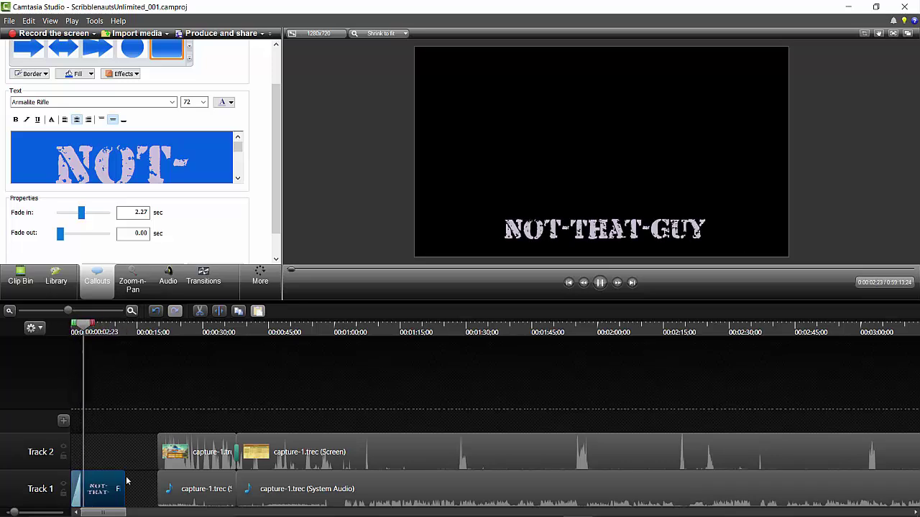
key(space)
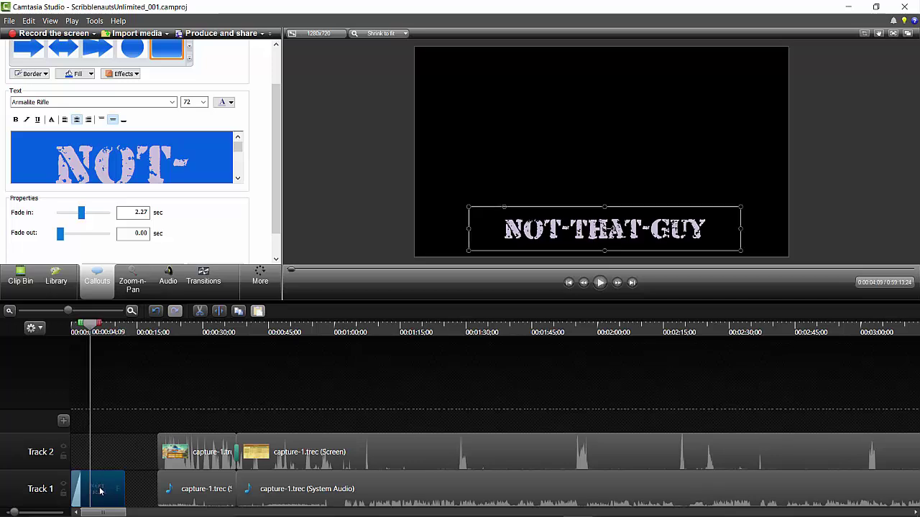
key(Delete)
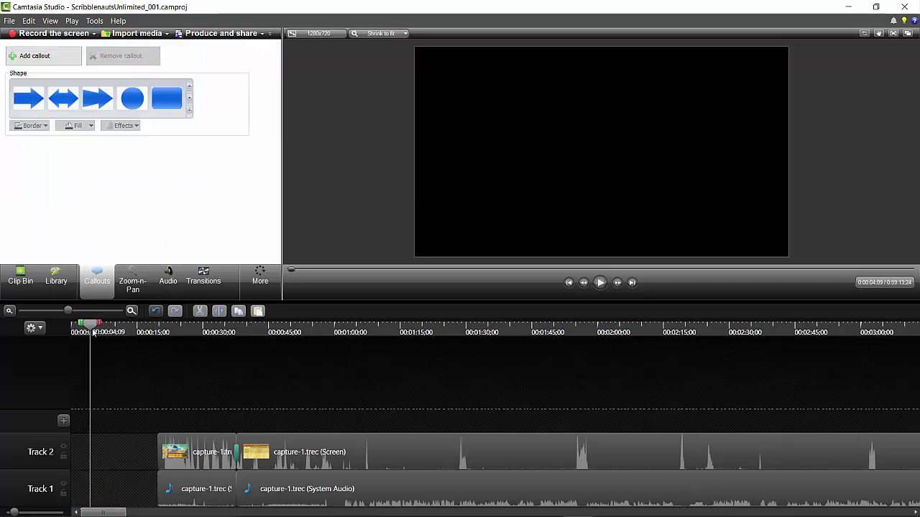
Step: Rewind the timeline and import Avatar_1.png into the Clip Bin
drag(93, 332, 68, 327)
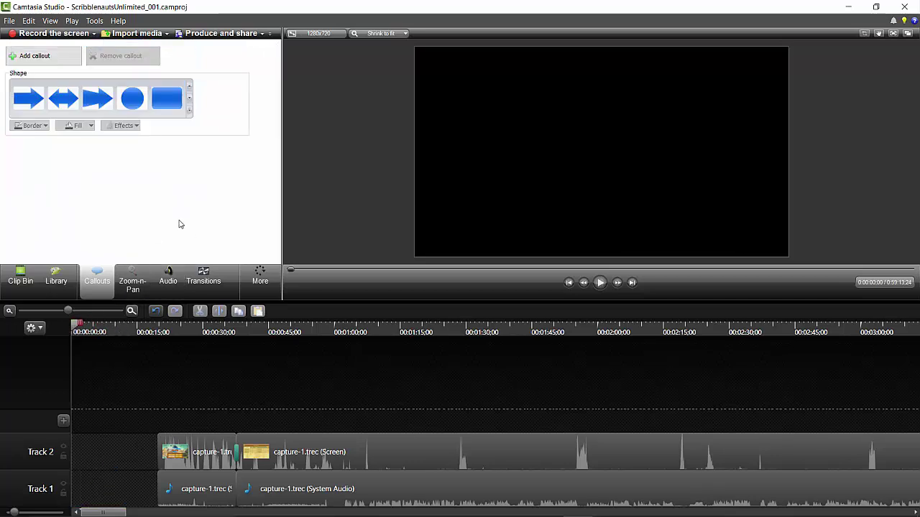
click(22, 276)
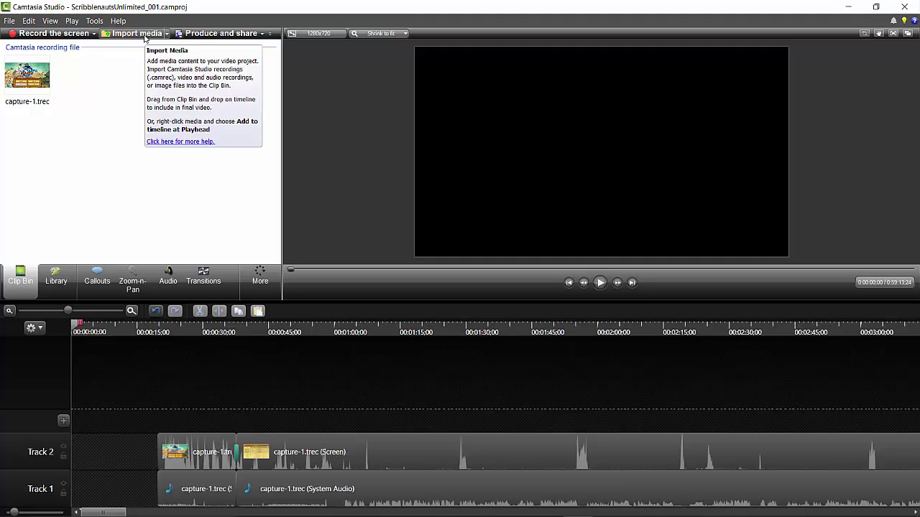
click(144, 36)
key(Return)
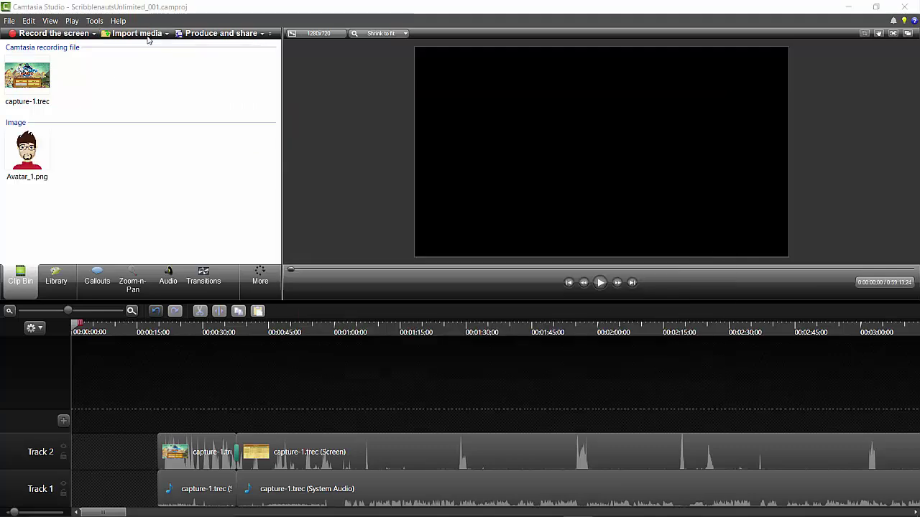
Step: Import Not-That-Guy.png into the Clip Bin as well
key(ctrl+i)
click(584, 286)
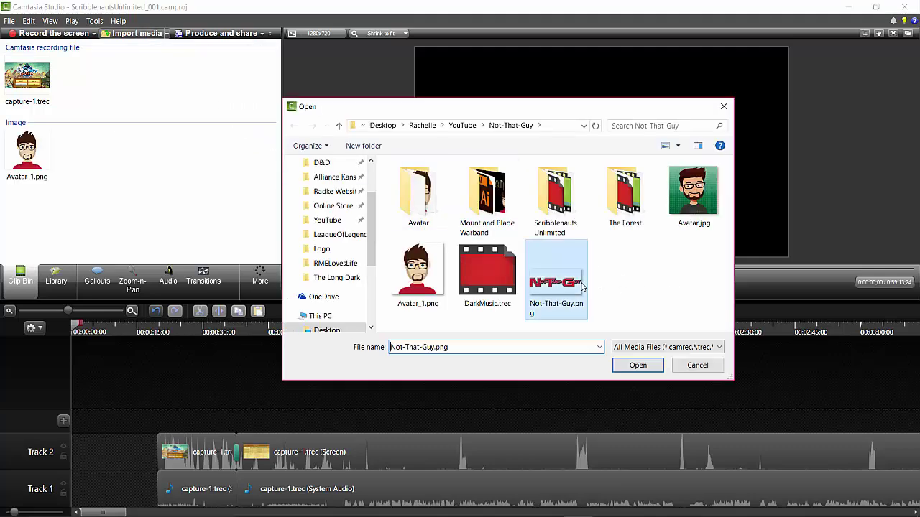
click(653, 369)
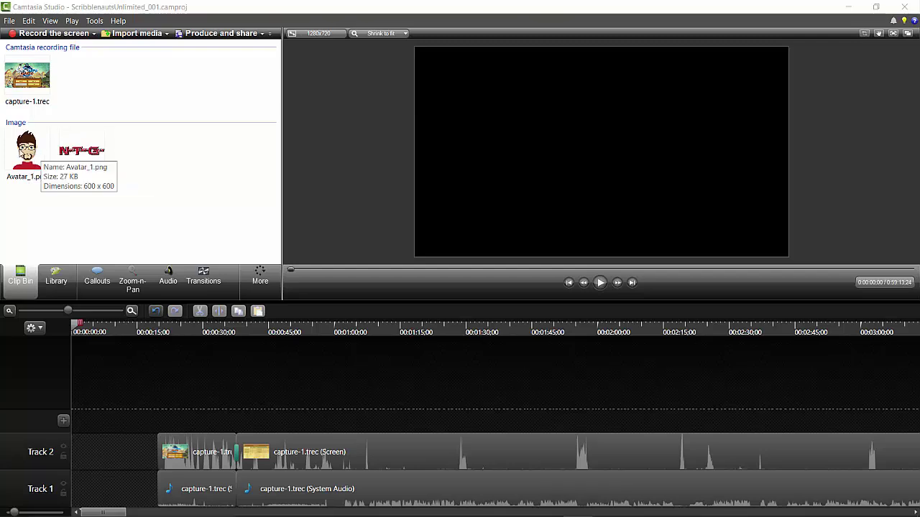
Step: Place Avatar_1.png on a new Track 3 from 0:00 to about 15 seconds
drag(41, 154, 82, 417)
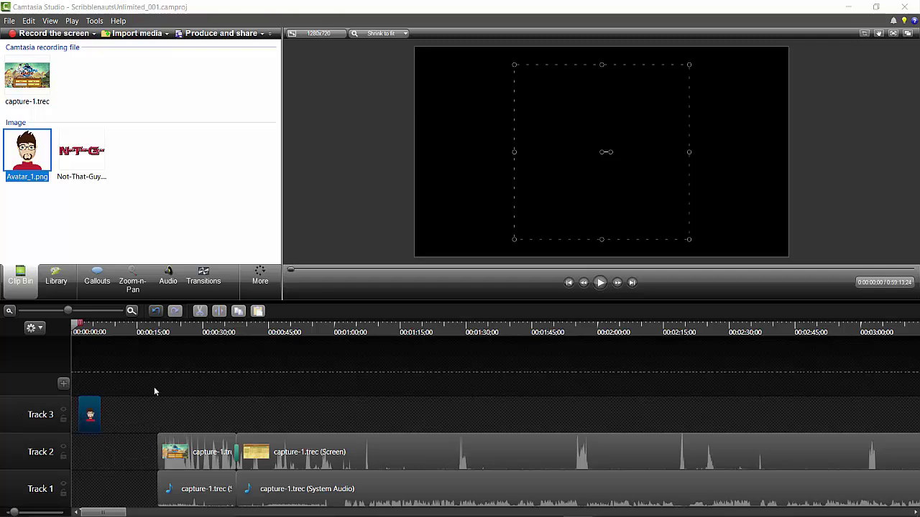
drag(80, 416, 137, 412)
click(131, 310)
click(130, 311)
Step: Move the avatar image almost entirely below the bottom of the frame
drag(608, 96, 531, 123)
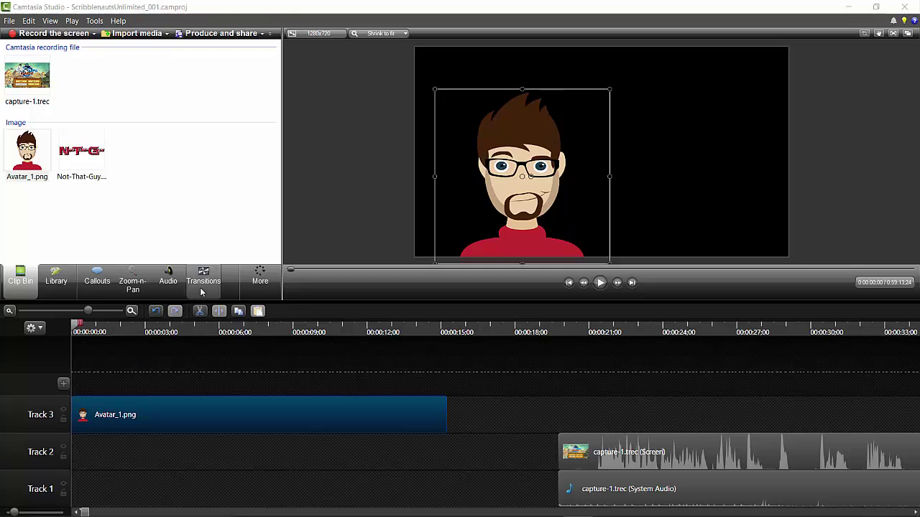
mouse_move(528, 108)
mouse_down()
mouse_move(517, 250)
mouse_move(529, 93)
mouse_up()
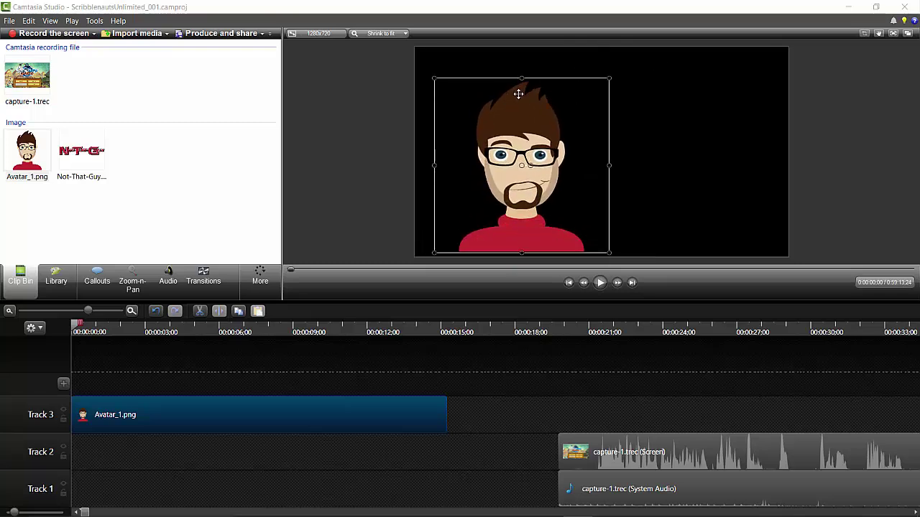
drag(527, 90, 521, 250)
Step: Try different preview zoom levels for the canvas: 100%, 25% and fit
scroll(512, 188, down, 1)
scroll(553, 197, up, 1)
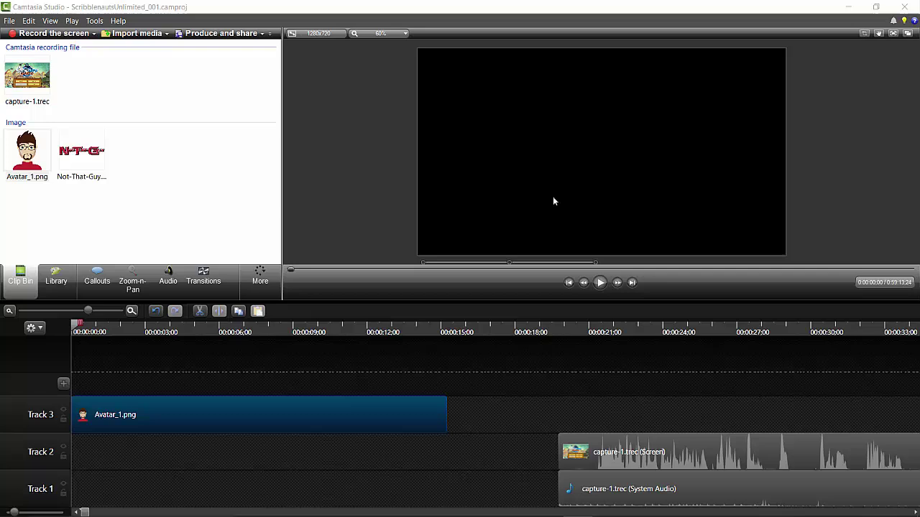
click(397, 34)
click(423, 83)
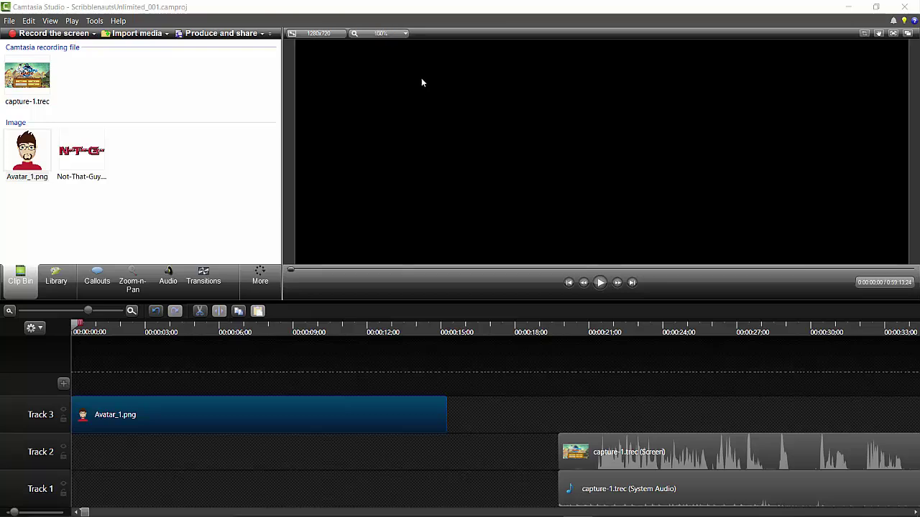
click(381, 34)
click(384, 47)
click(391, 33)
click(390, 118)
click(474, 41)
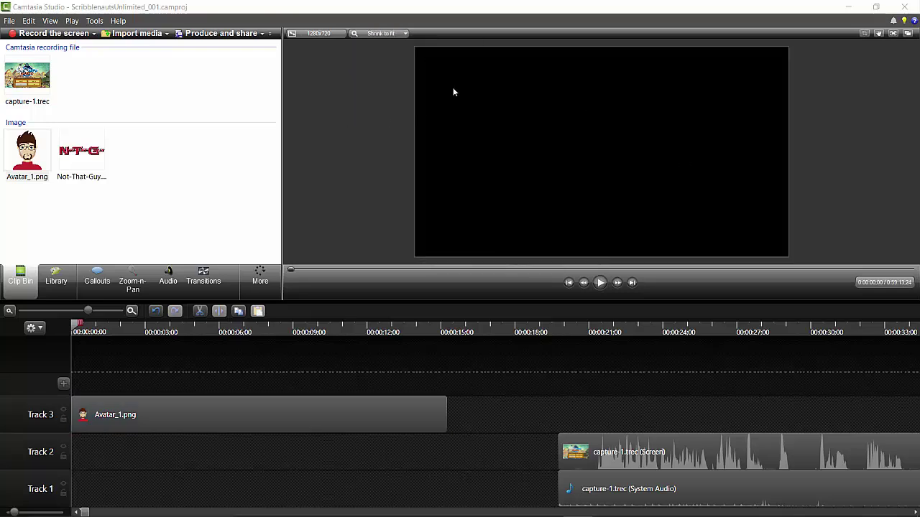
Step: Set the preview to 60% and center the canvas with empty space around it
scroll(503, 143, up, 1)
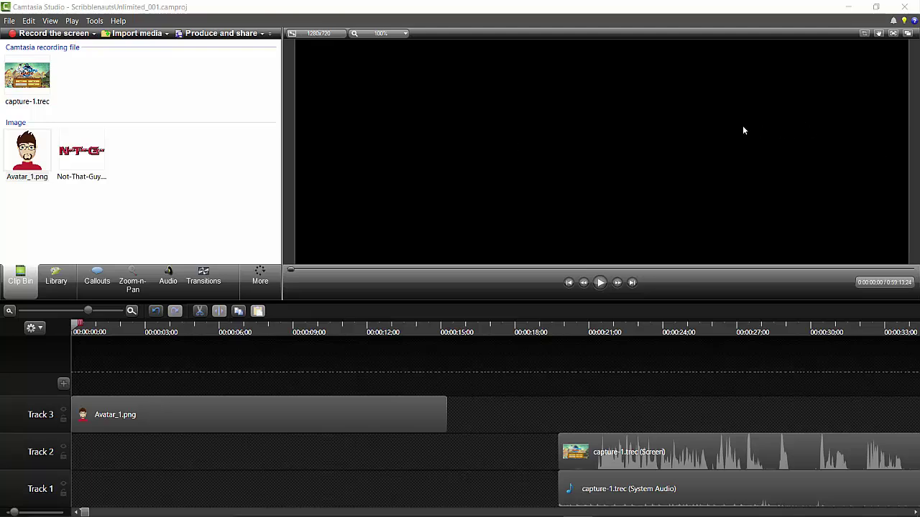
drag(827, 128, 573, 102)
click(400, 33)
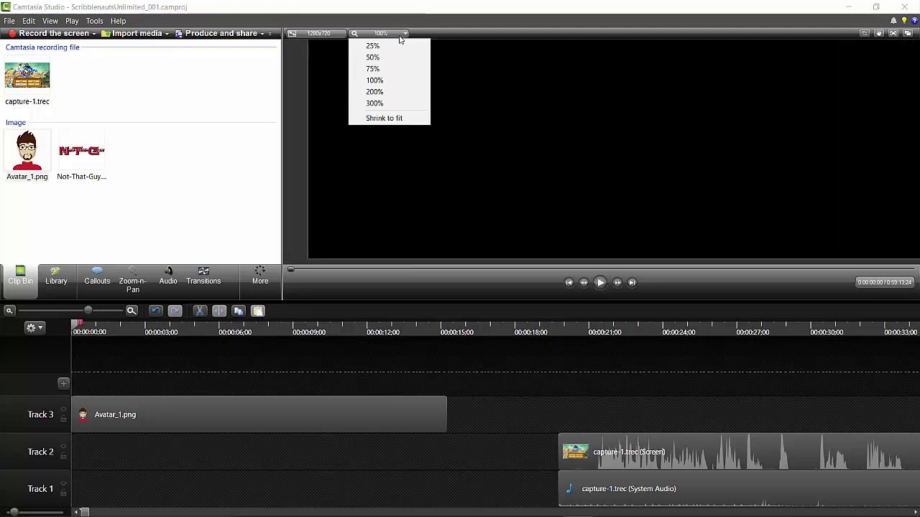
click(406, 118)
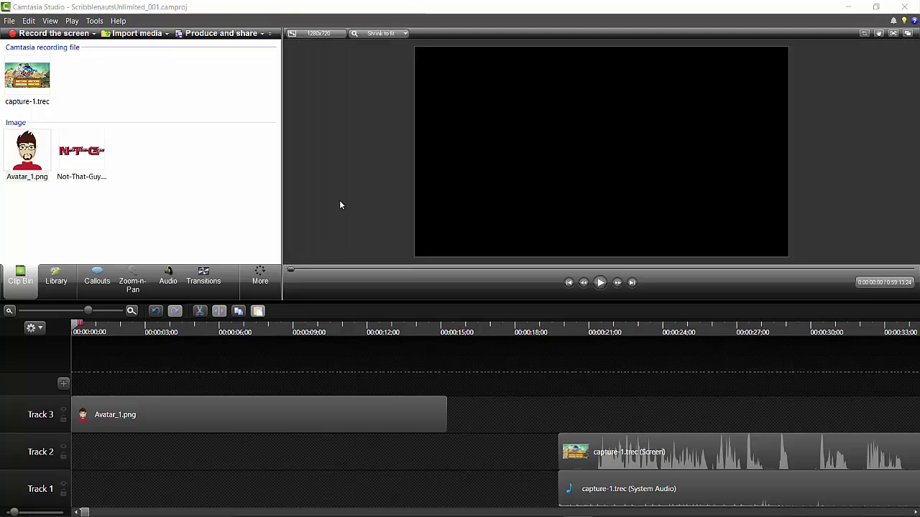
scroll(477, 186, up, 2)
drag(525, 232, 527, 148)
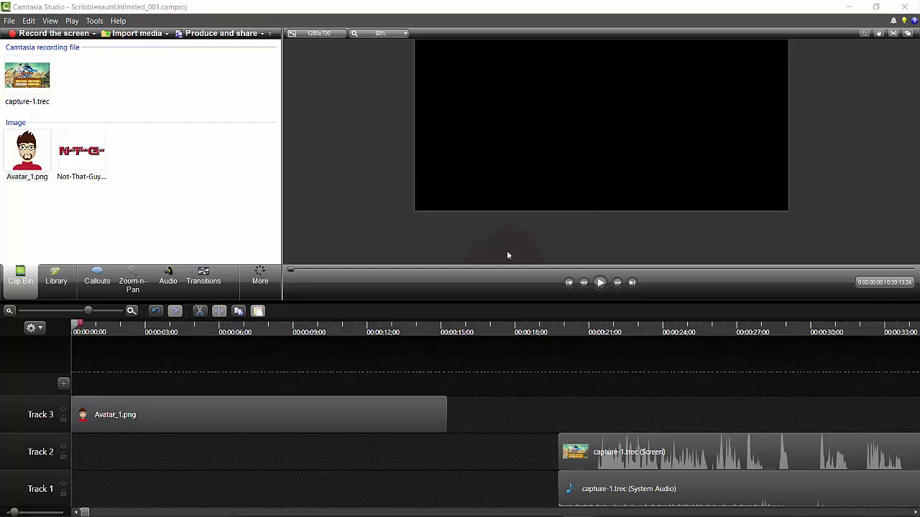
drag(518, 78, 536, 137)
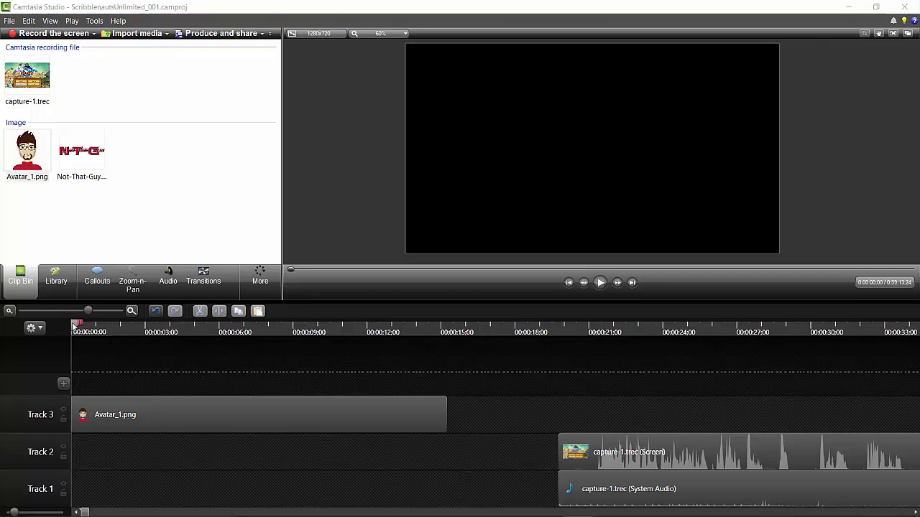
Step: Add a Visual Properties animation at 0:00:01;19 raising Avatar_1.png from below the frame to Y -74
drag(75, 327, 114, 332)
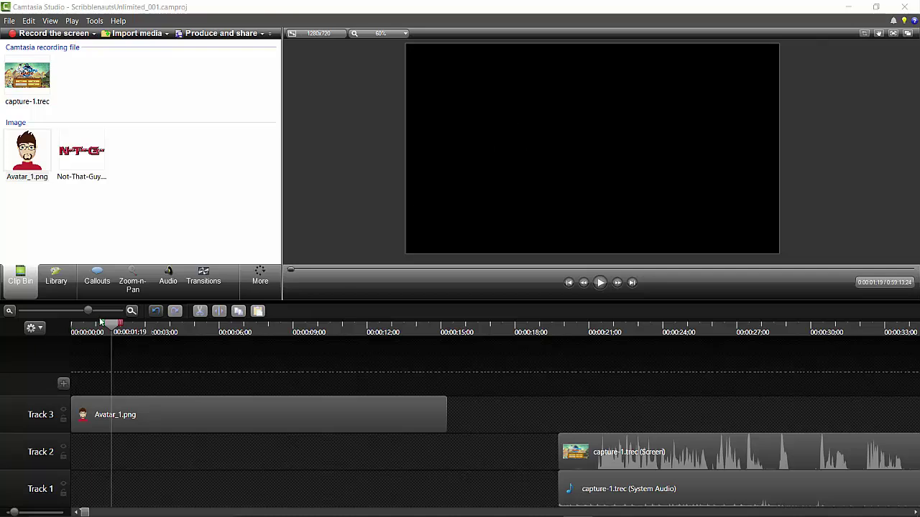
click(260, 276)
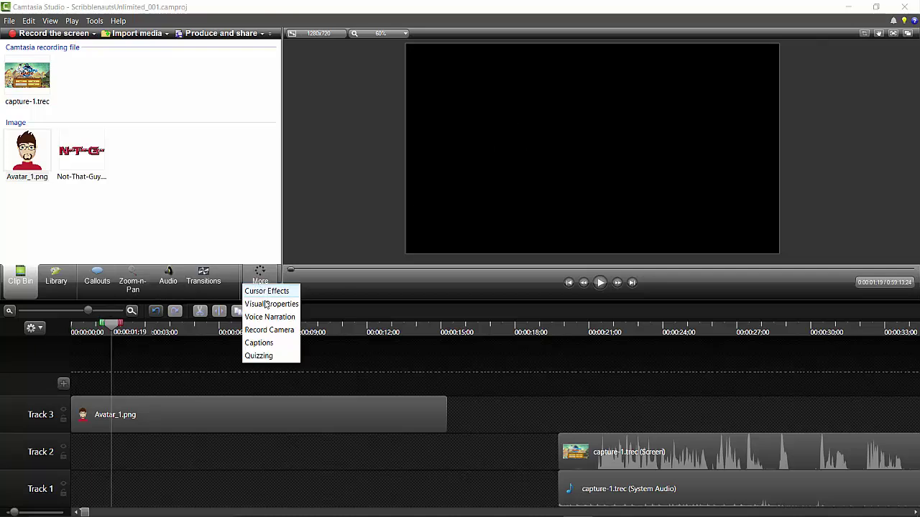
click(266, 305)
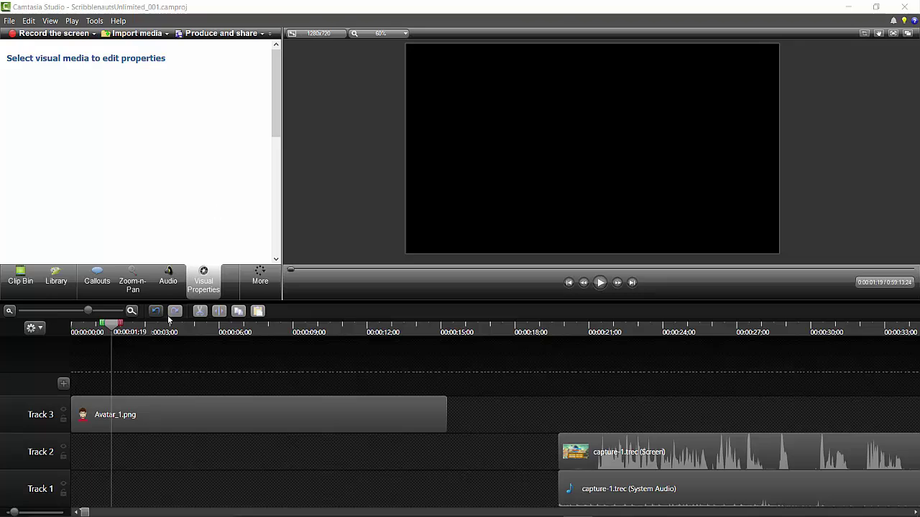
click(162, 417)
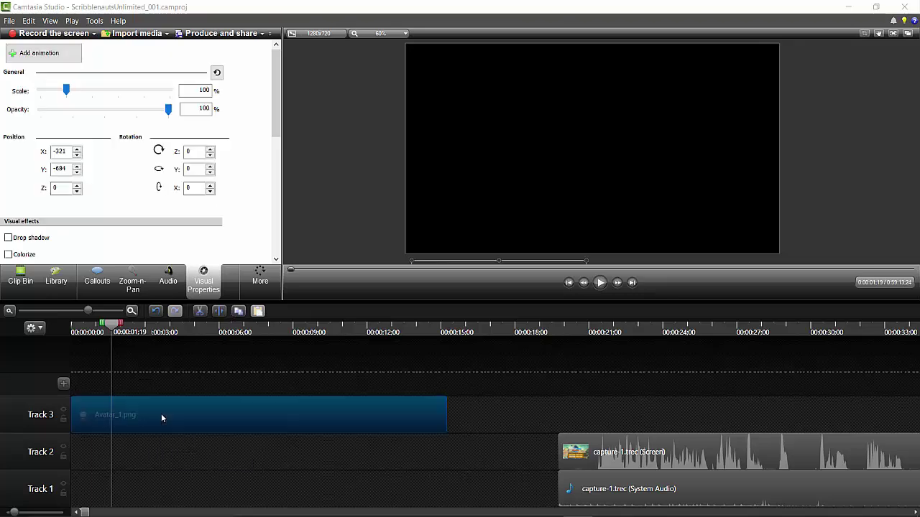
click(44, 61)
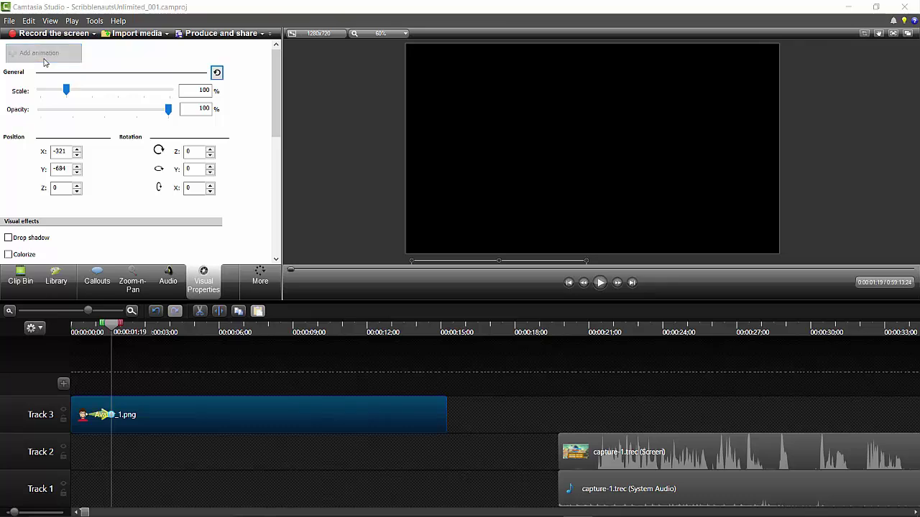
click(94, 417)
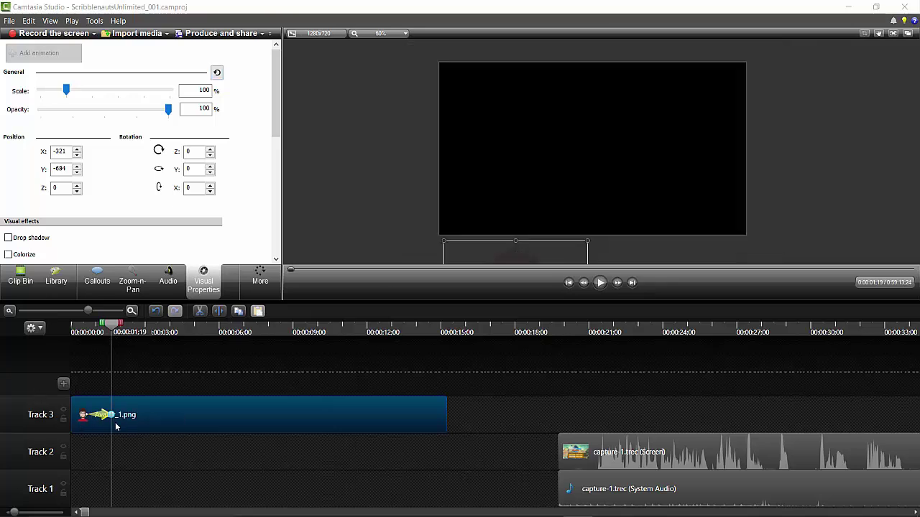
drag(503, 256, 504, 111)
drag(111, 329, 64, 334)
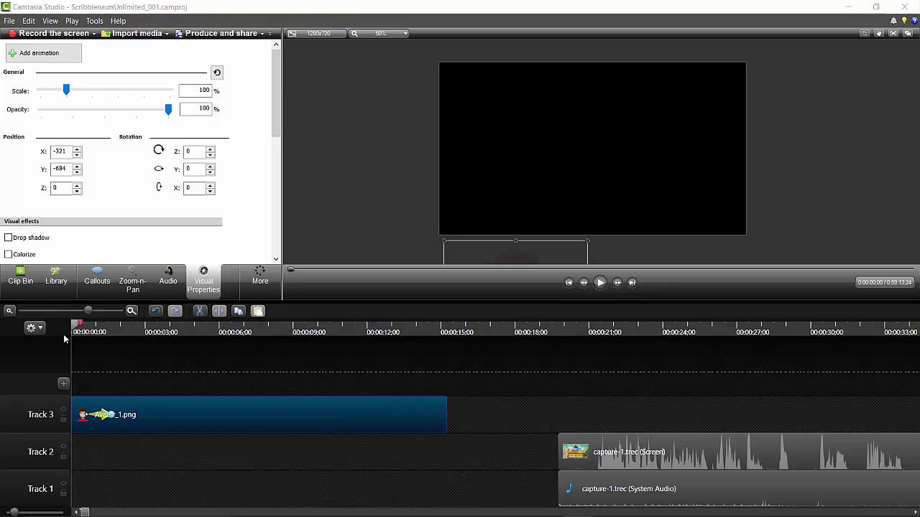
Step: Retime the avatar's rise animation on Track 3 so it ends at X -319, Y -78
key(space)
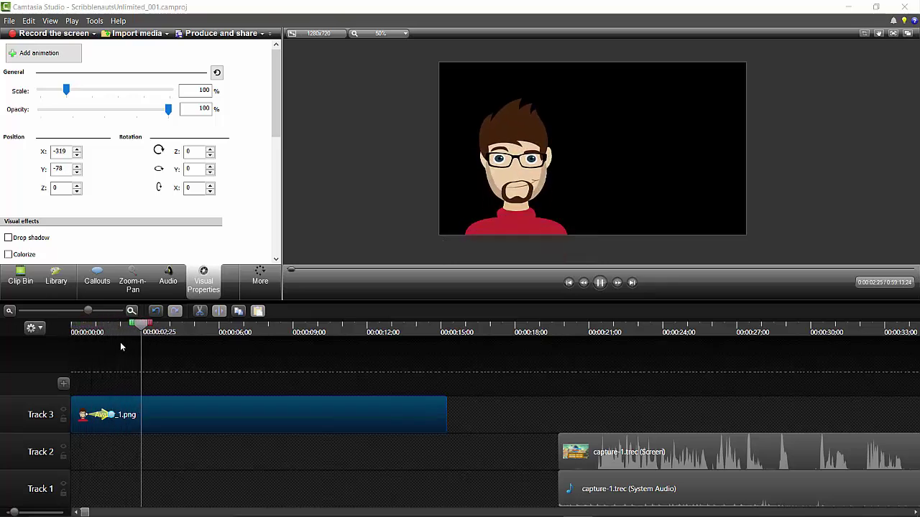
key(space)
drag(110, 417, 80, 411)
key(space)
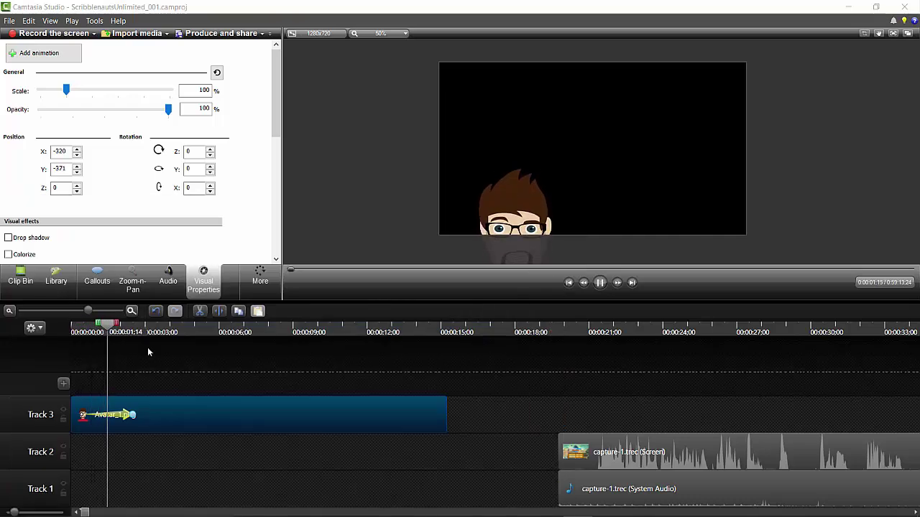
key(space)
drag(133, 414, 106, 415)
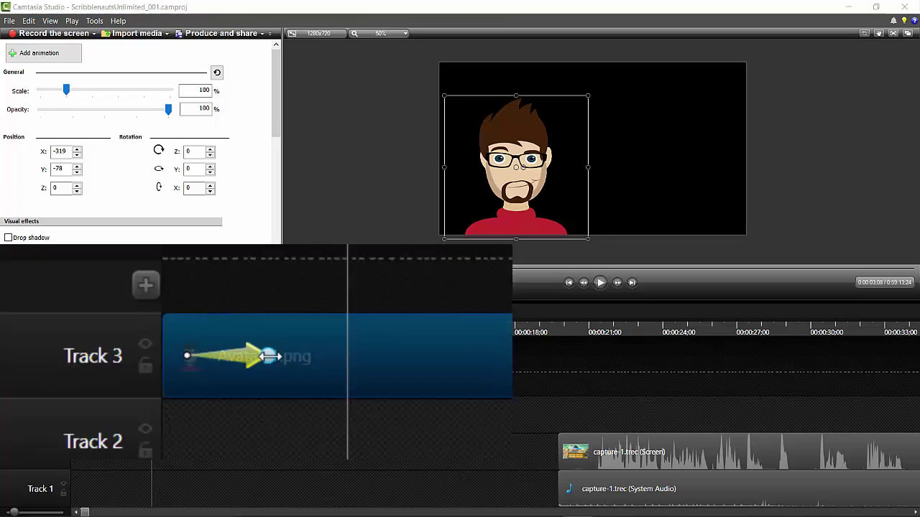
drag(81, 414, 102, 414)
click(100, 331)
key(space)
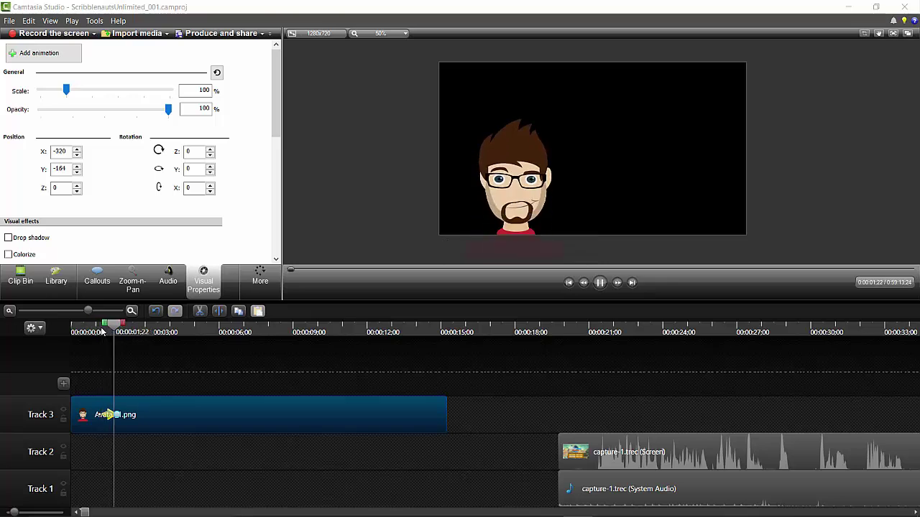
key(space)
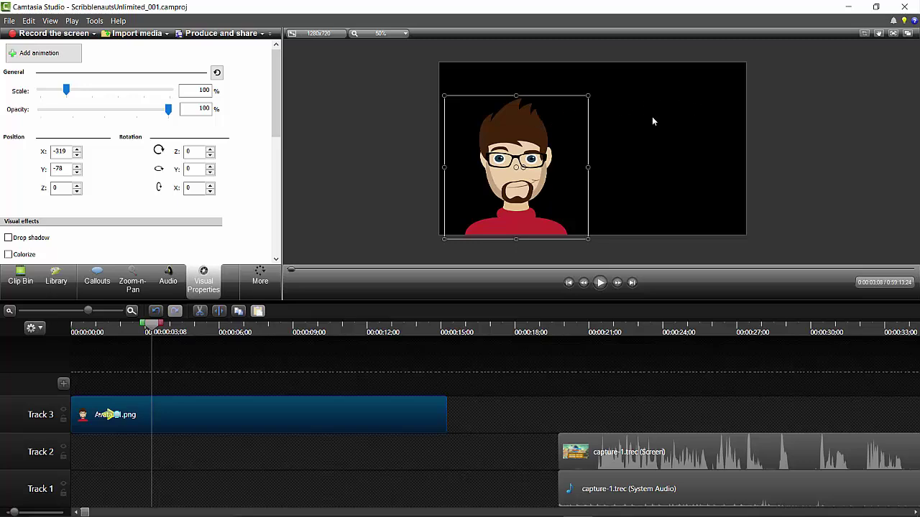
Step: Place Not-That-Guy.png on a new Track 4 starting about 2 seconds in, and shorten the avatar's rise
click(20, 276)
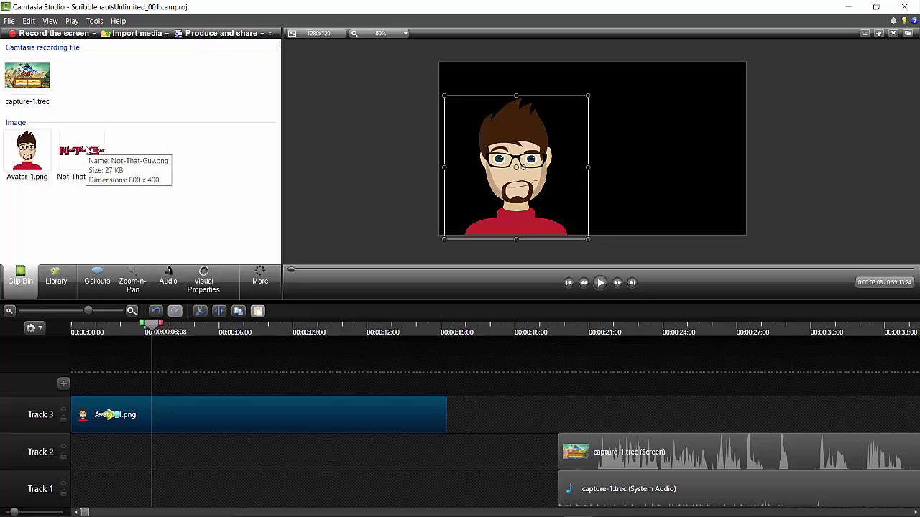
drag(86, 149, 148, 383)
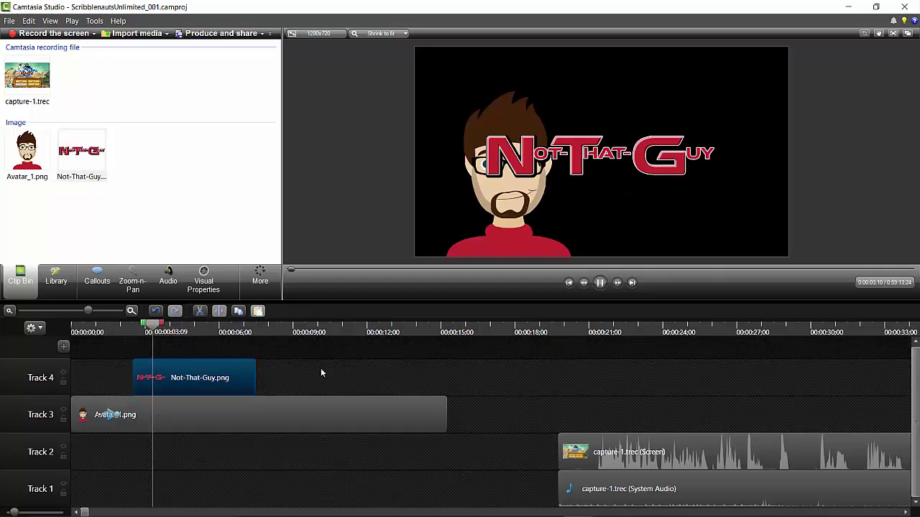
click(184, 391)
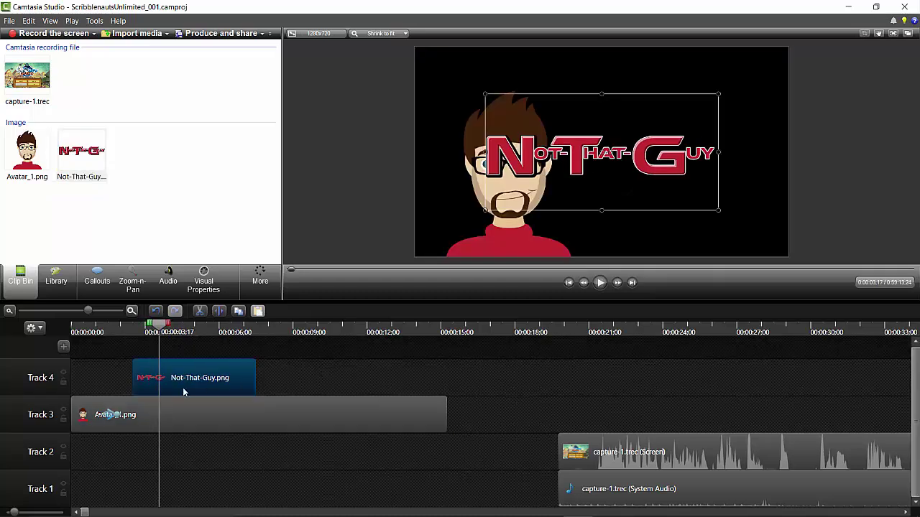
click(102, 415)
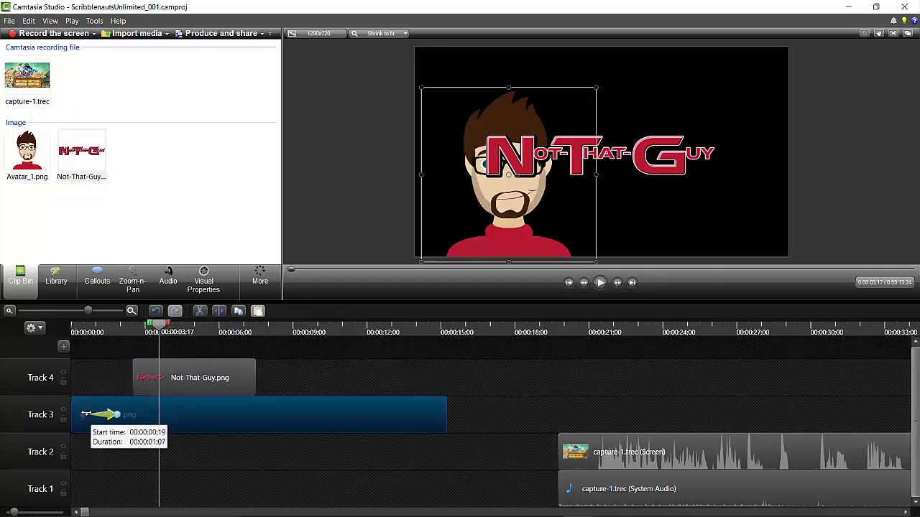
drag(121, 415, 108, 414)
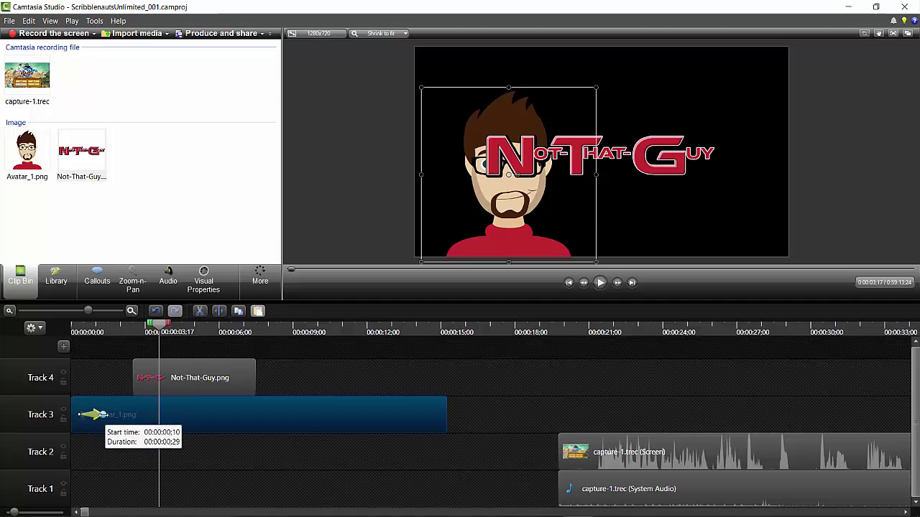
drag(163, 379, 129, 371)
key(ctrl+Home)
key(space)
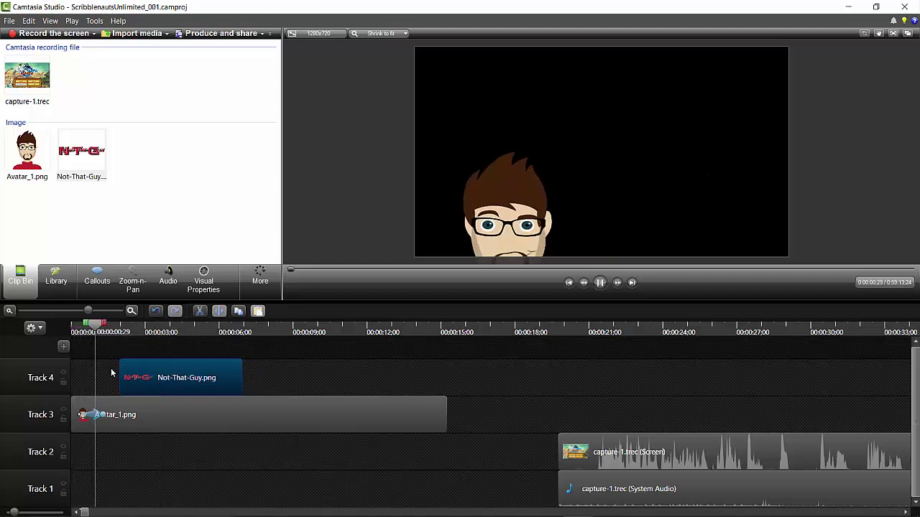
key(space)
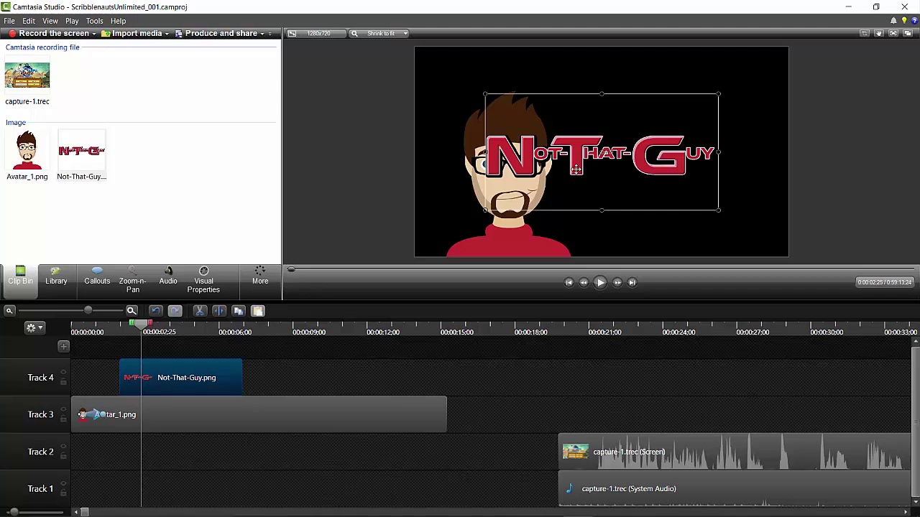
Step: Shrink the logo slightly and position it at the upper right beside the avatar
drag(576, 169, 639, 127)
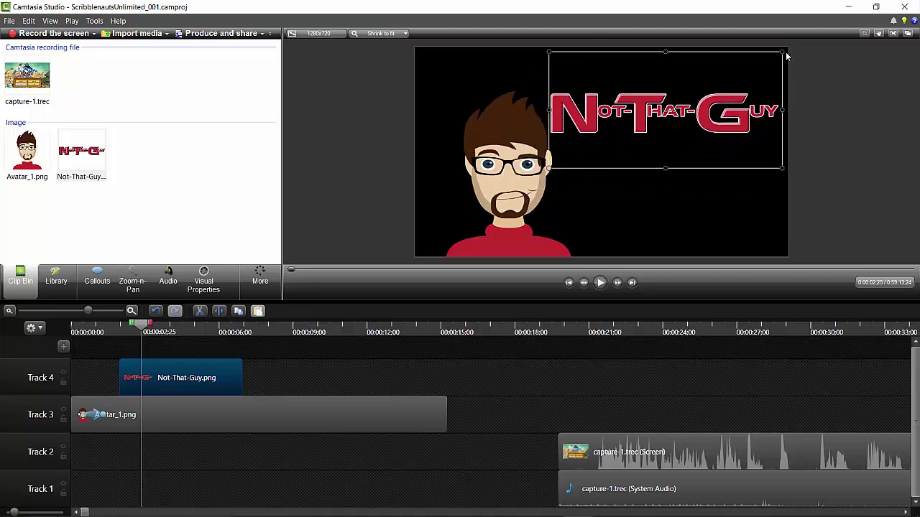
drag(782, 51, 764, 64)
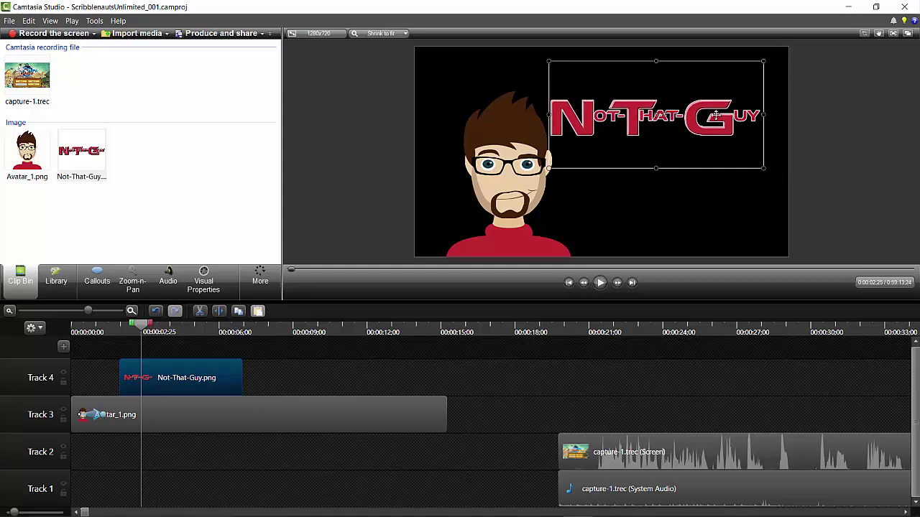
drag(715, 115, 718, 126)
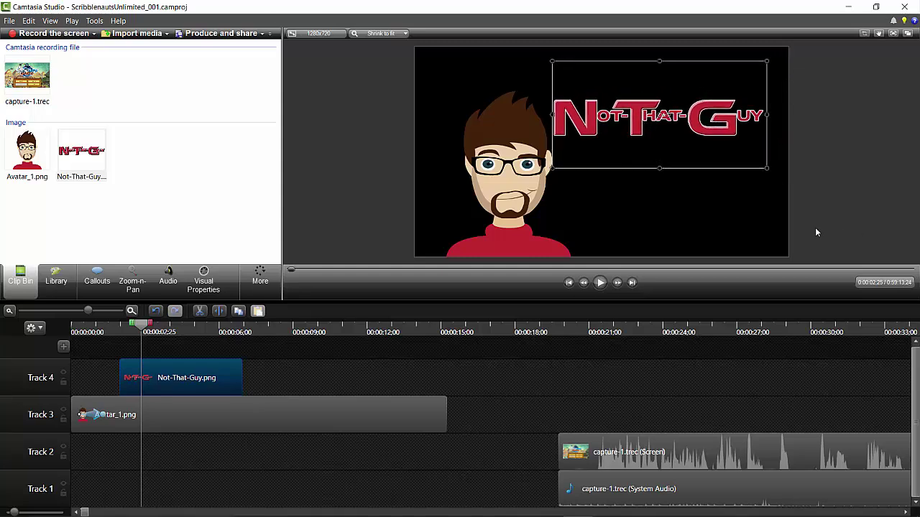
click(94, 331)
key(space)
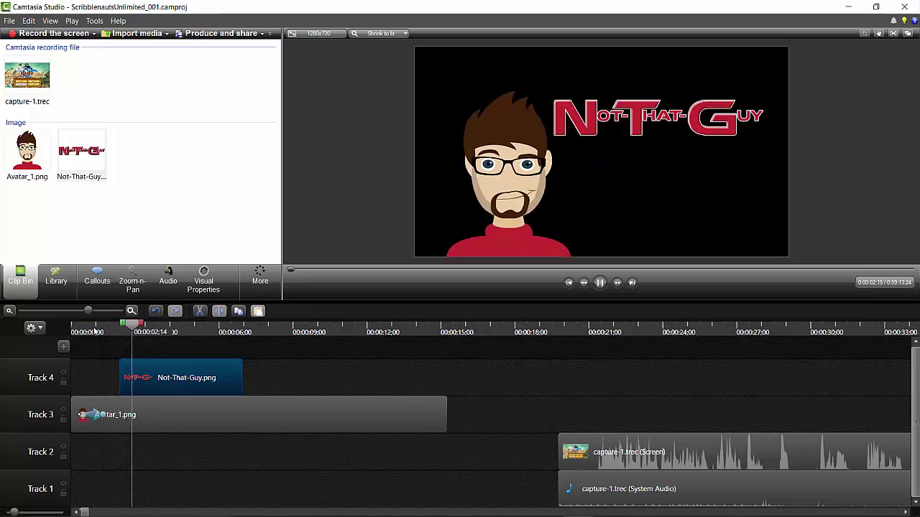
click(205, 366)
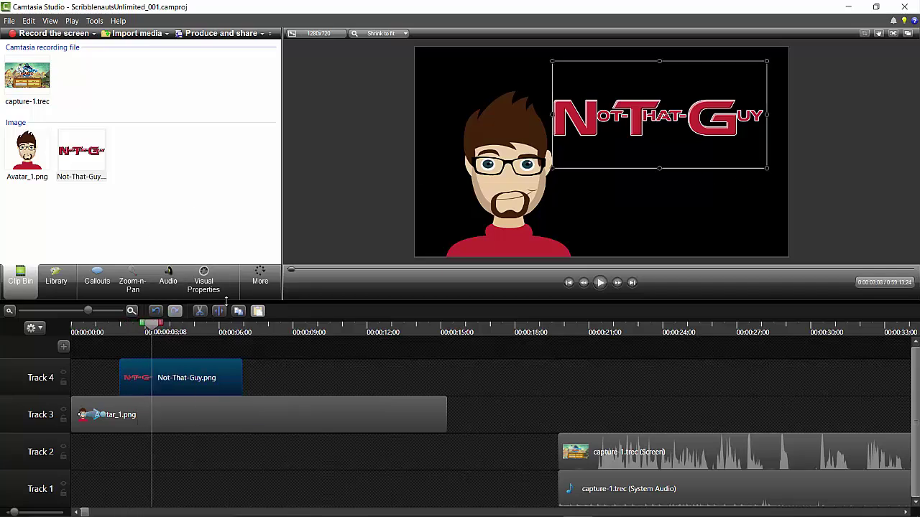
Step: Add a Fade transition to the start of the Not-That-Guy clip on Track 4
click(210, 279)
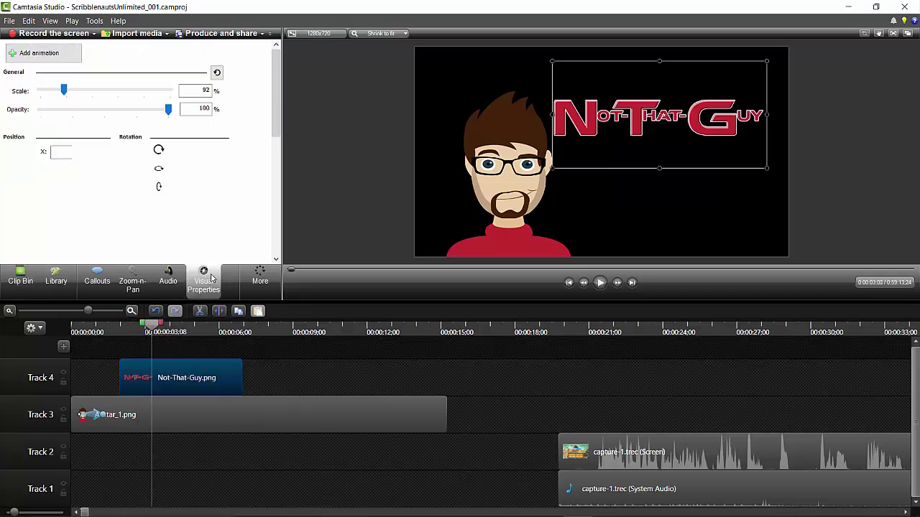
click(260, 280)
click(260, 291)
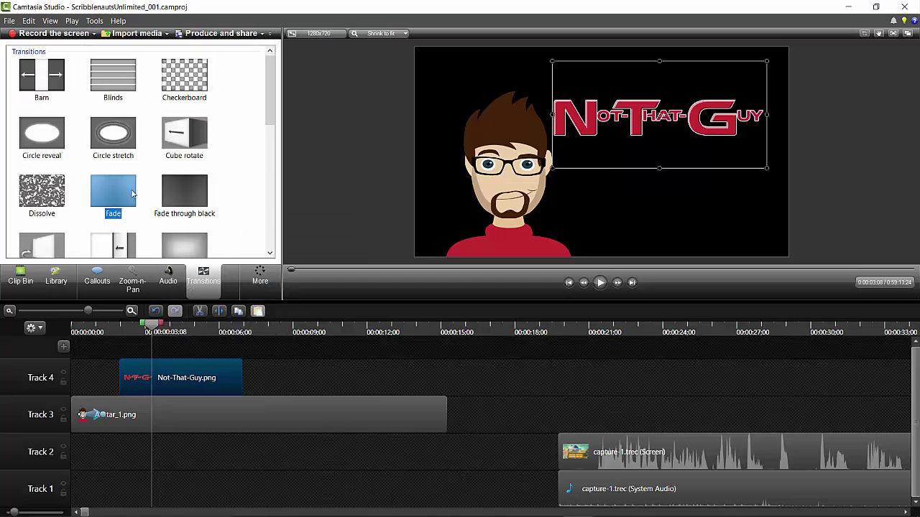
drag(104, 192, 129, 379)
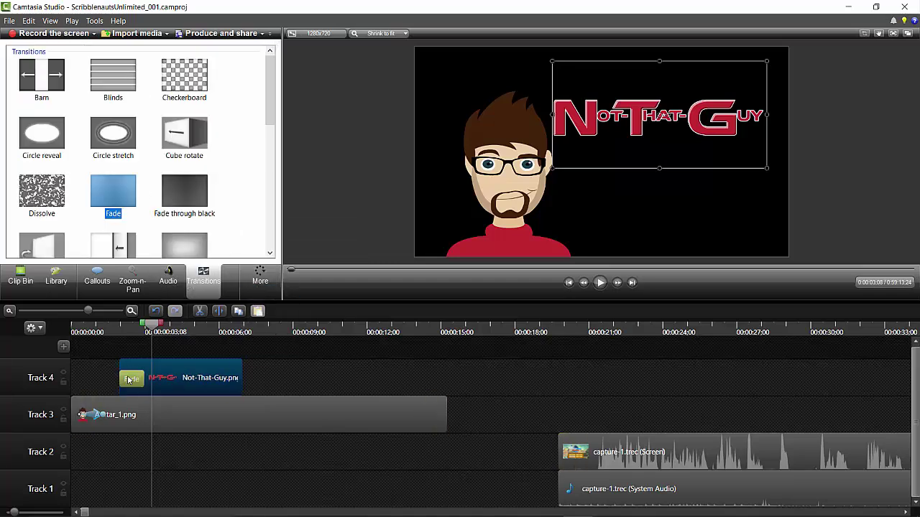
click(109, 328)
key(space)
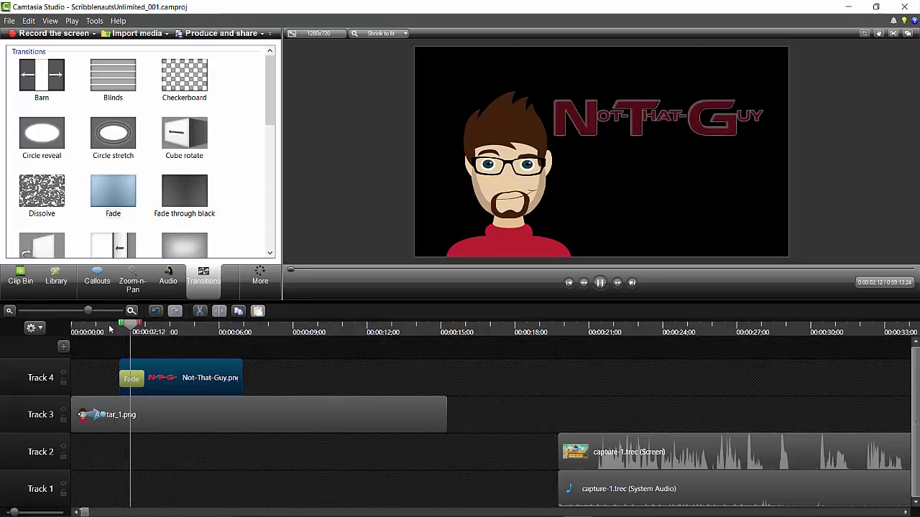
click(144, 381)
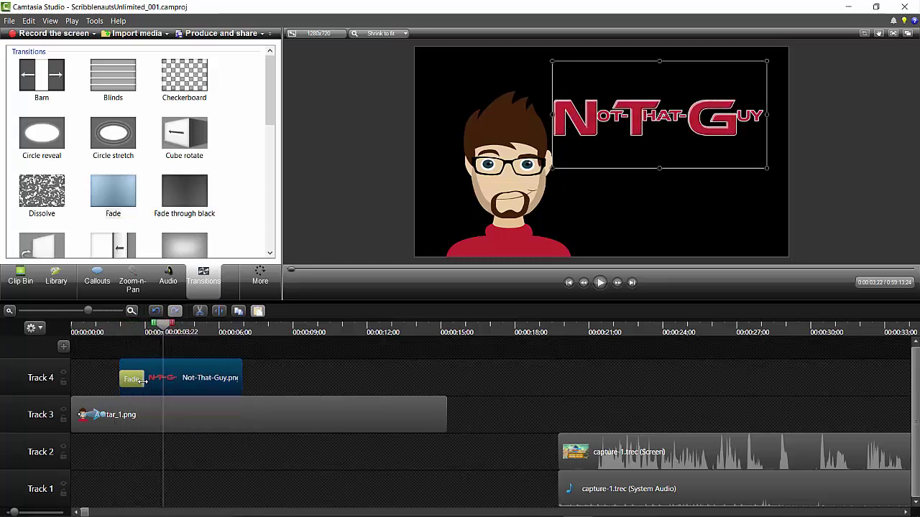
Step: Try different lengths for the logo's Fade, settling on a short one
drag(143, 380, 129, 381)
click(117, 333)
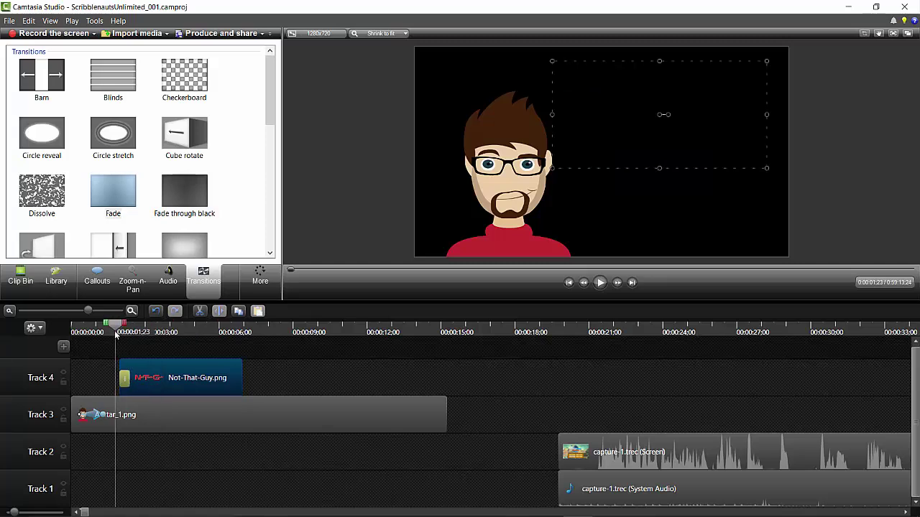
drag(117, 332, 138, 332)
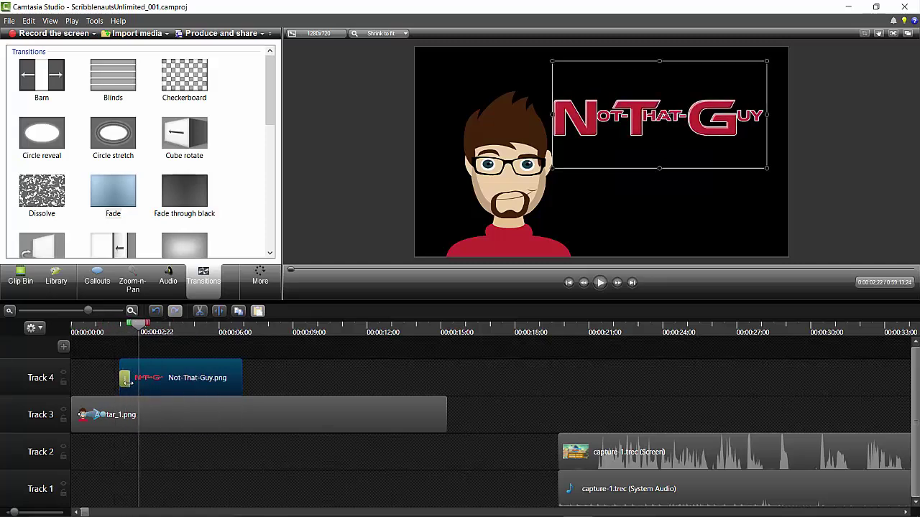
drag(127, 383, 202, 377)
click(107, 333)
key(space)
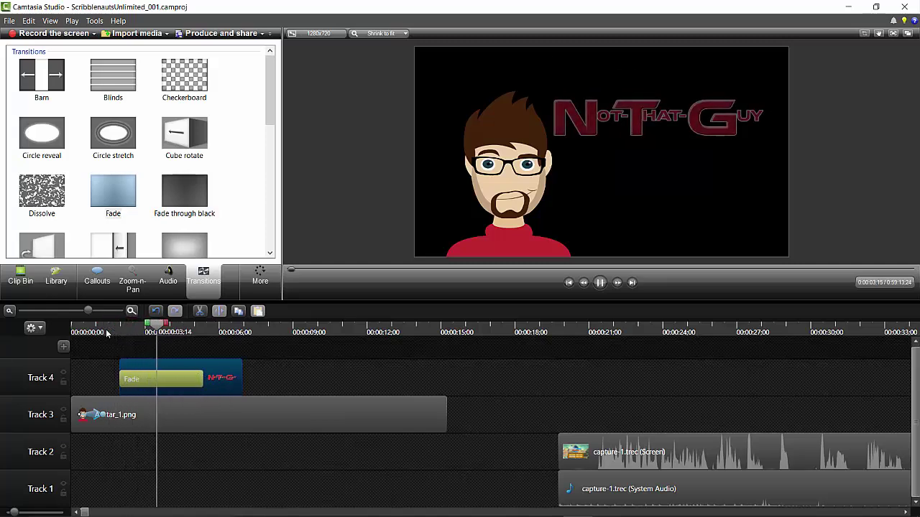
drag(203, 379, 133, 387)
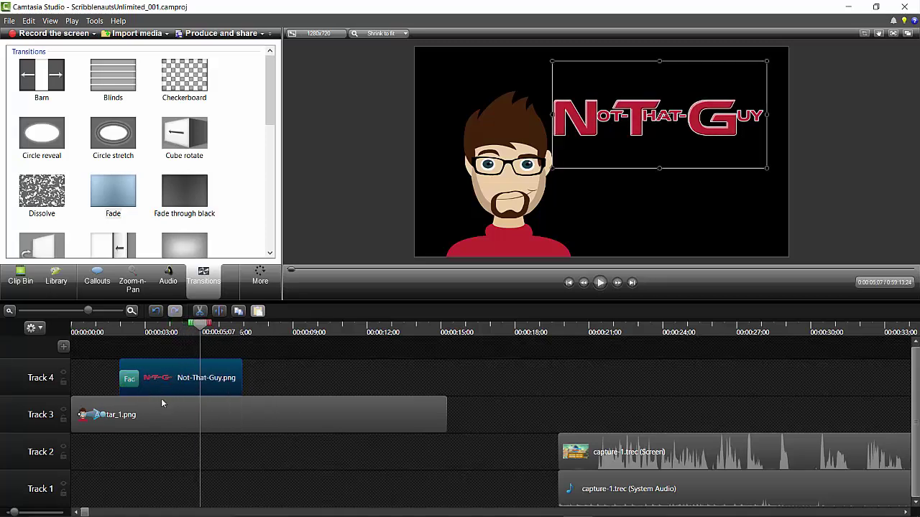
Step: Delete the logo's Fade and apply a Strips transition to its start, previewing the result
click(131, 380)
key(Delete)
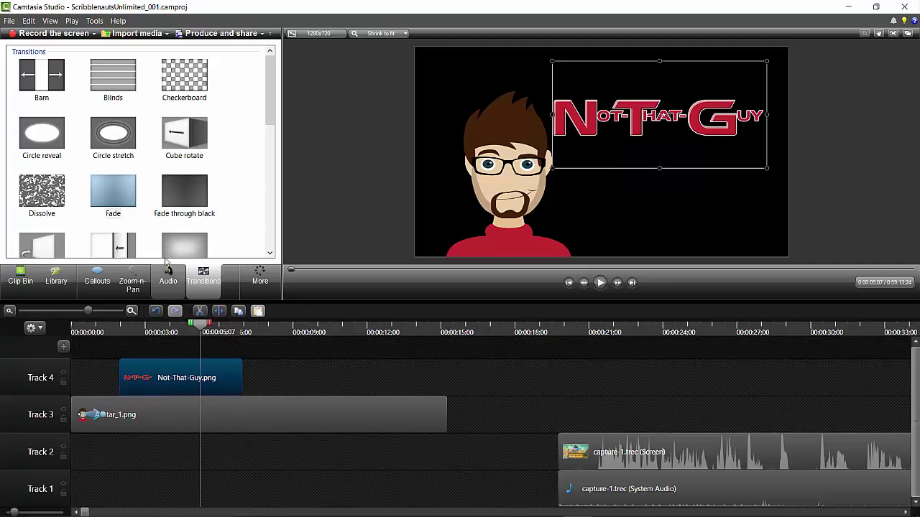
drag(183, 83, 133, 376)
click(107, 329)
key(space)
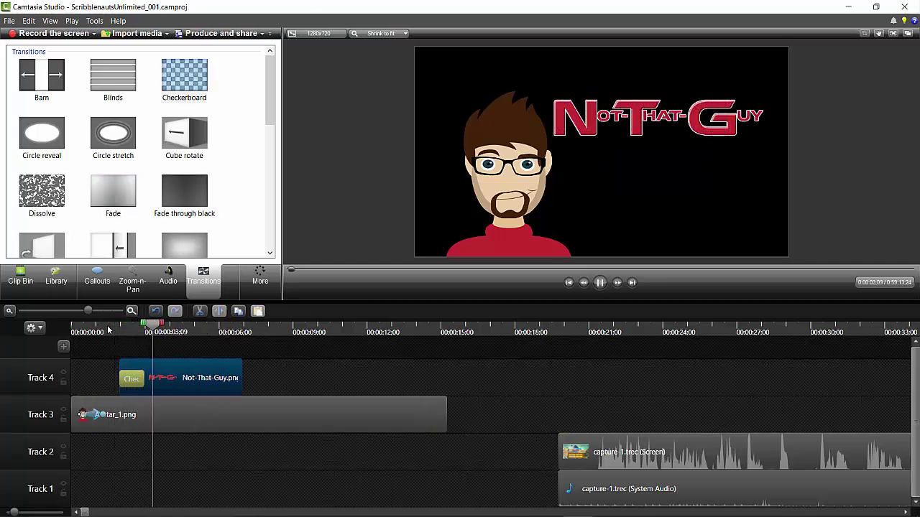
key(space)
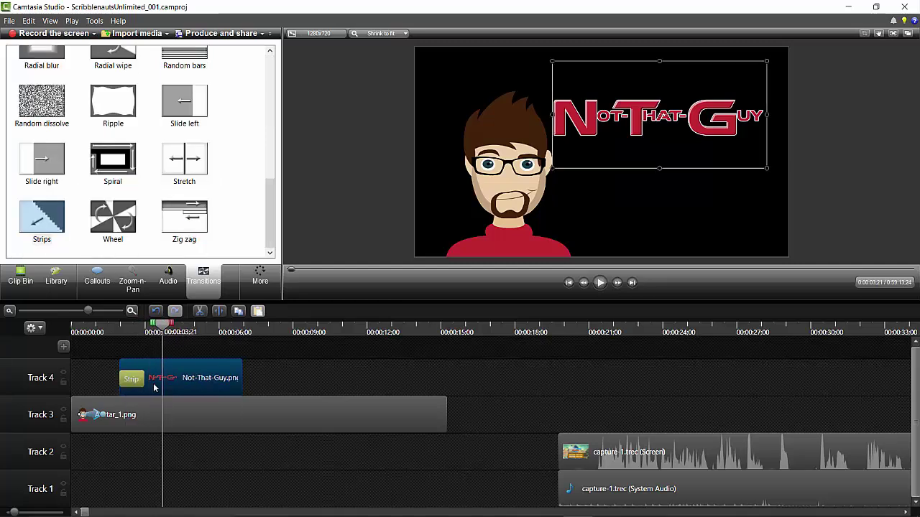
key(space)
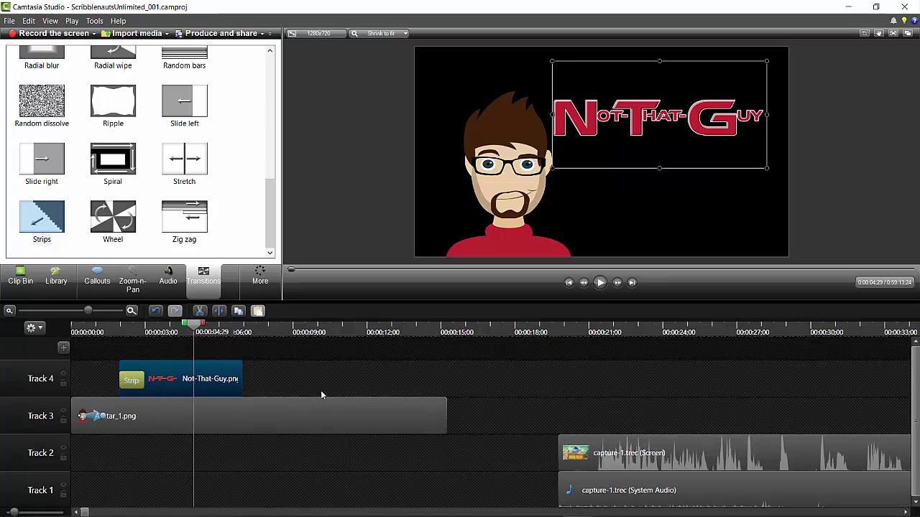
Step: Shift the Avatar_1.png and Not-That-Guy.png clips from Tracks 3–4 down to Tracks 1–2
drag(269, 369, 104, 442)
drag(195, 388, 203, 460)
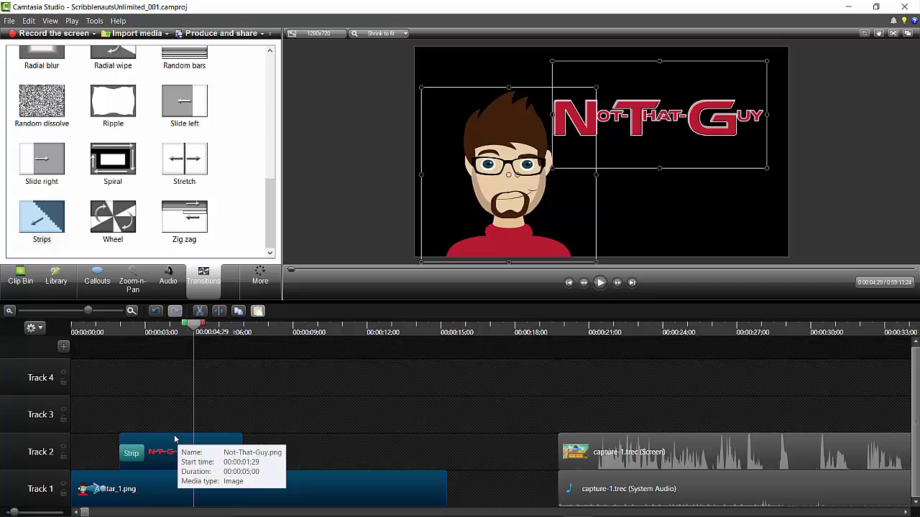
click(122, 401)
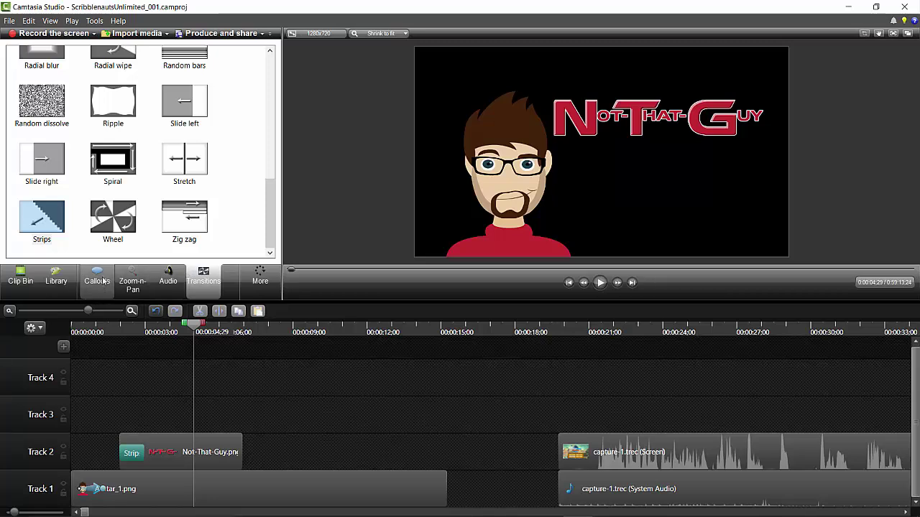
Step: Add a text callout on Track 3 reading IN, starting slightly later
click(99, 280)
click(34, 56)
mouse_move(277, 415)
mouse_down()
mouse_move(241, 408)
mouse_move(292, 409)
mouse_up()
triple_click(124, 214)
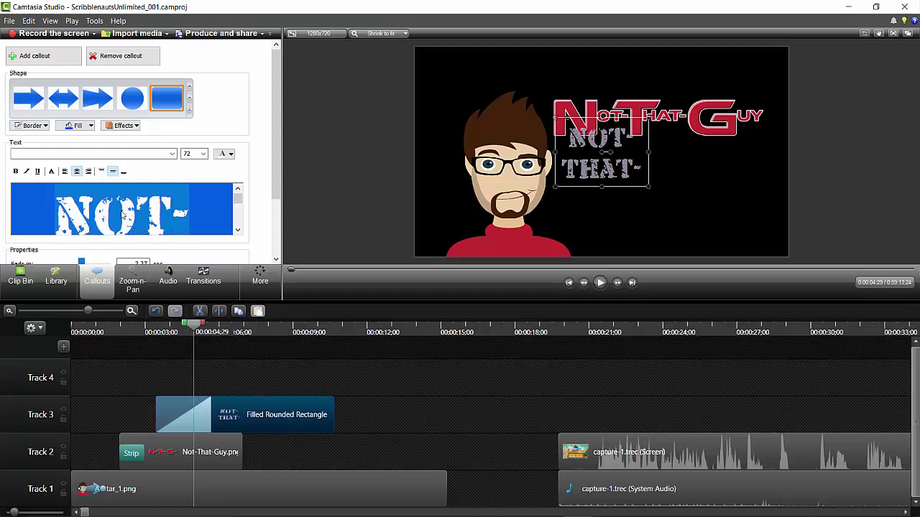
scroll(124, 214, down, 2)
text(IN)
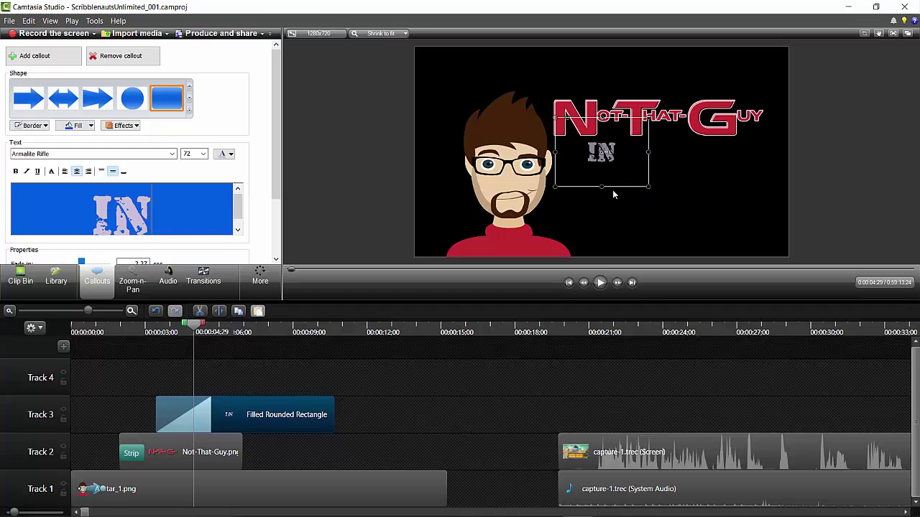
Step: Make the IN text red Cachet Bold and fit it beneath the Not-That-Guy logo
triple_click(183, 195)
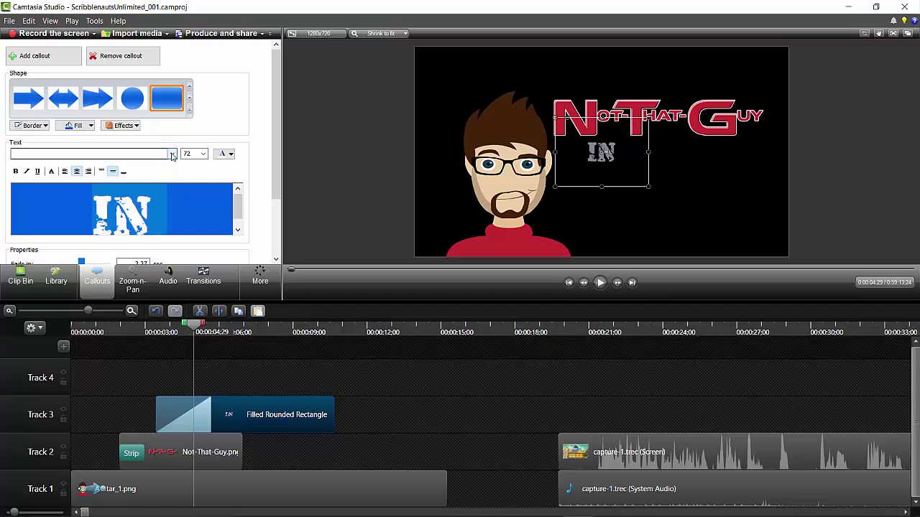
click(172, 156)
click(159, 185)
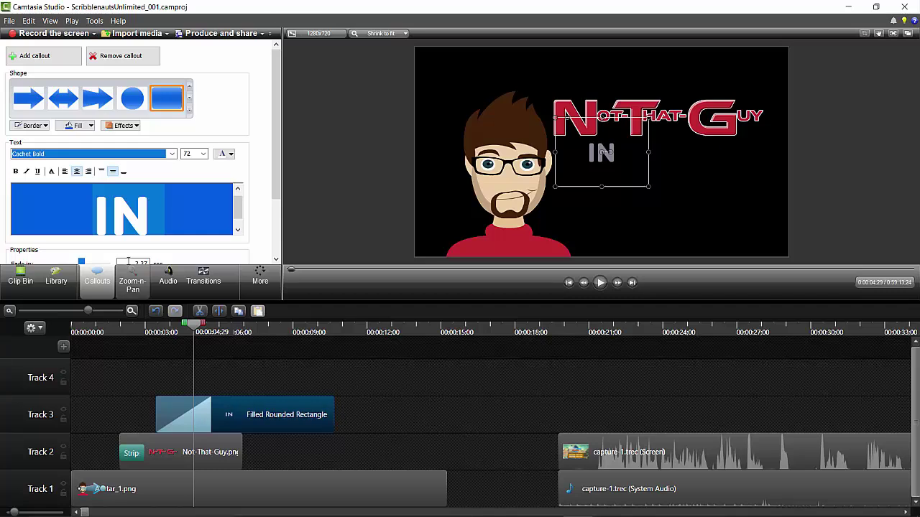
click(231, 154)
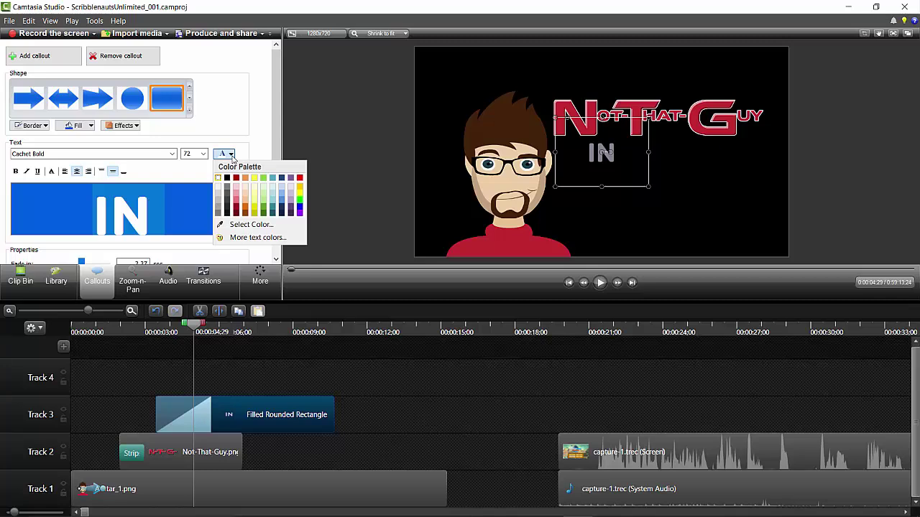
click(272, 203)
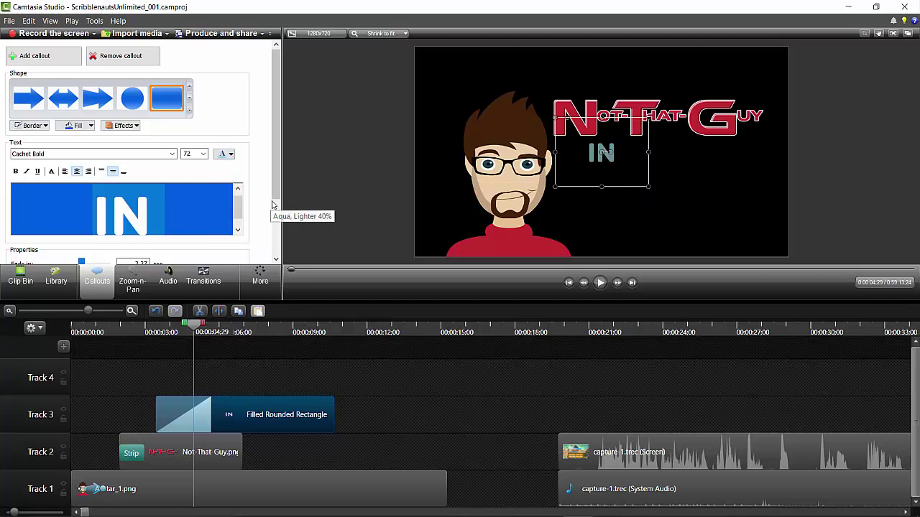
click(230, 155)
click(230, 155)
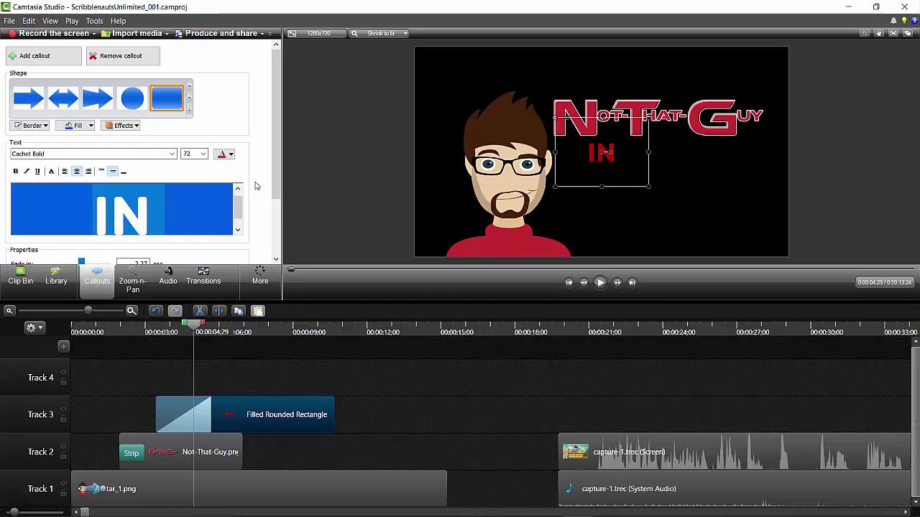
click(230, 155)
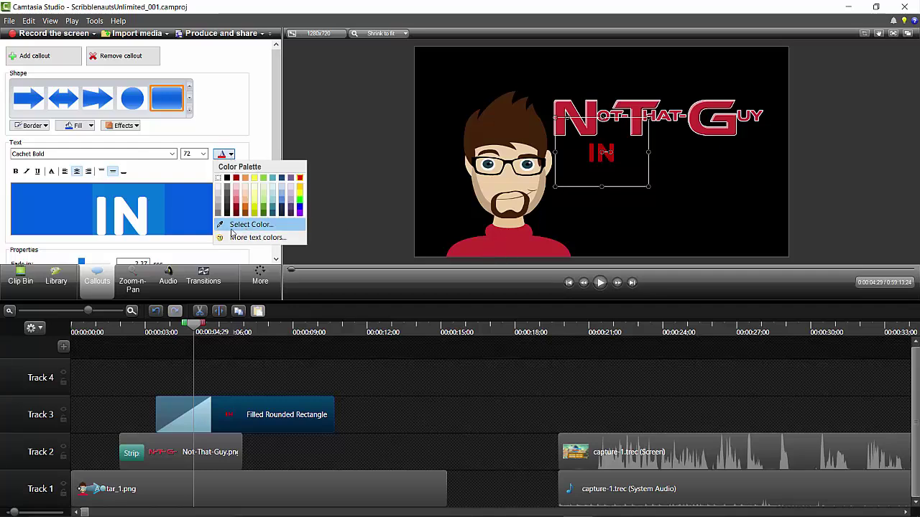
drag(619, 155, 660, 179)
drag(687, 215, 639, 162)
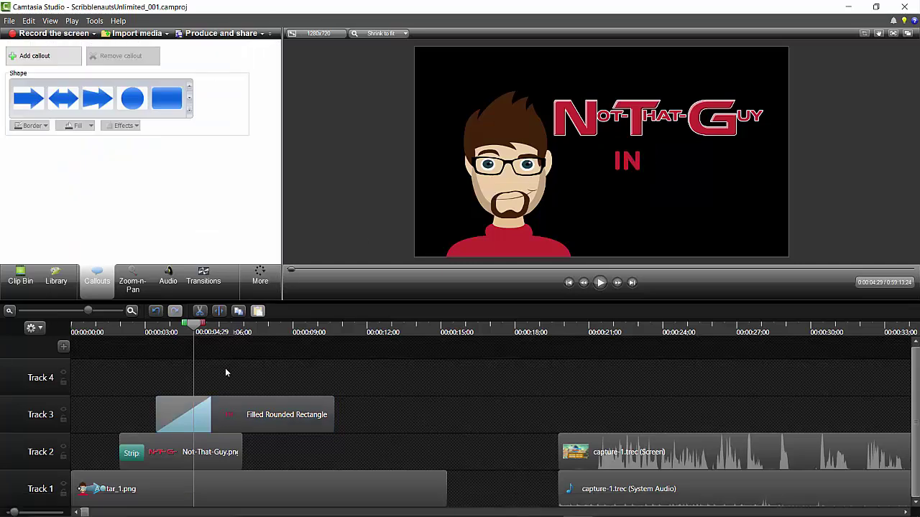
Step: Play the intro from near the start to preview the IN callout
click(92, 332)
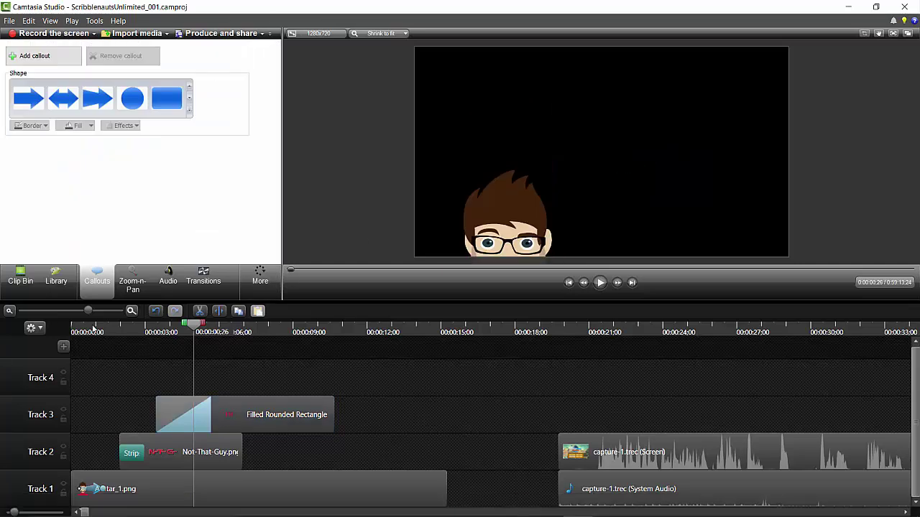
click(194, 423)
key(space)
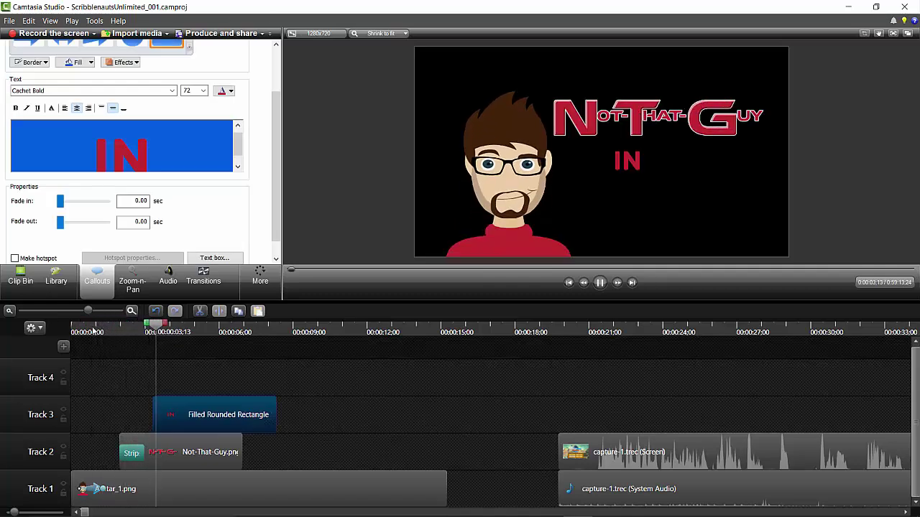
key(space)
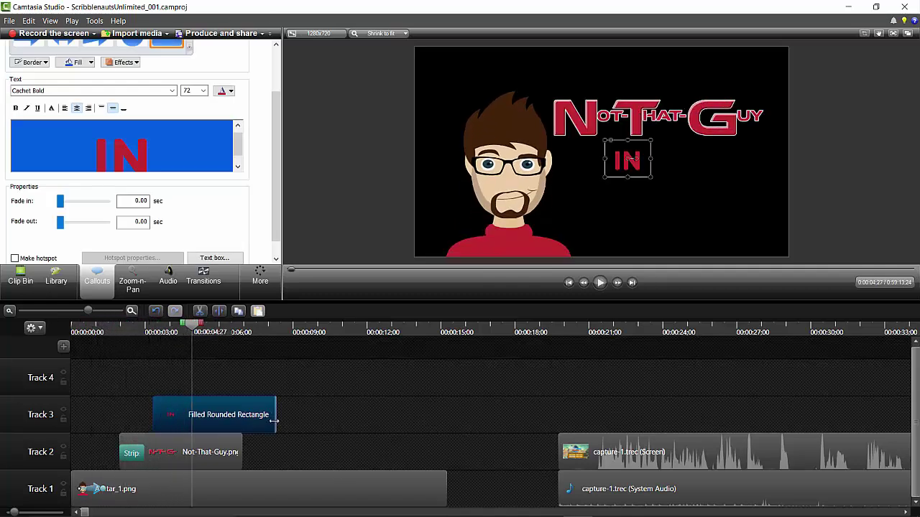
Step: Drag the Not-That-Guy.png and IN callout clips out to the avatar clip's end
click(244, 452)
click(244, 453)
drag(247, 452, 446, 452)
click(262, 412)
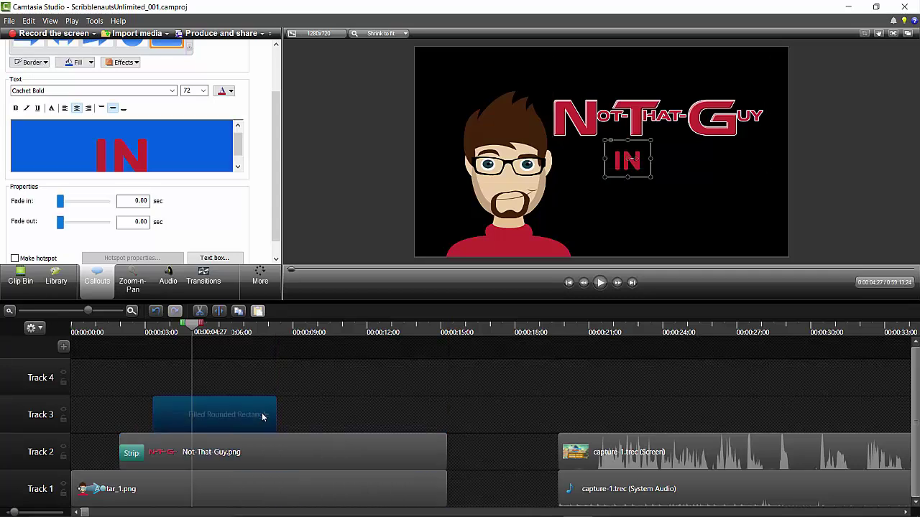
drag(277, 415, 229, 452)
Step: Replay the intro and lengthen Not-That-Guy.png to about 15 seconds, matching the other clips
drag(151, 327, 189, 329)
key(space)
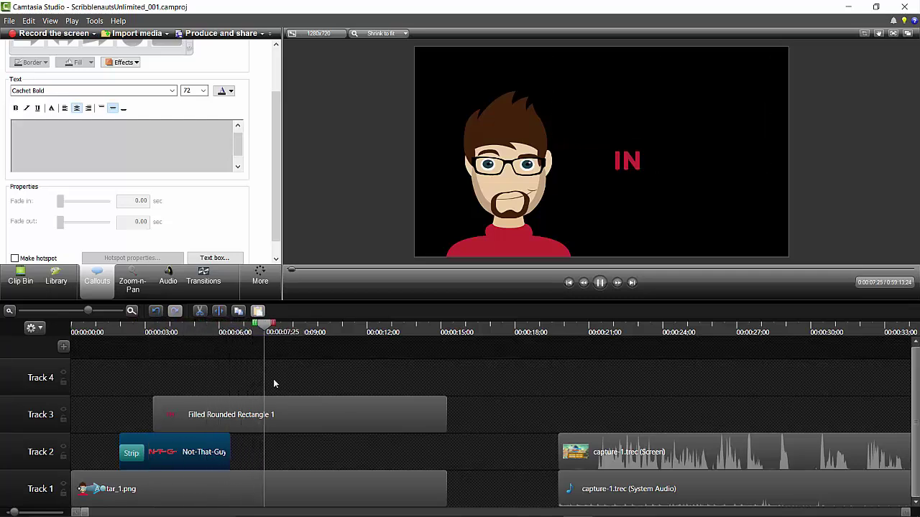
drag(230, 452, 451, 456)
key(alt+1)
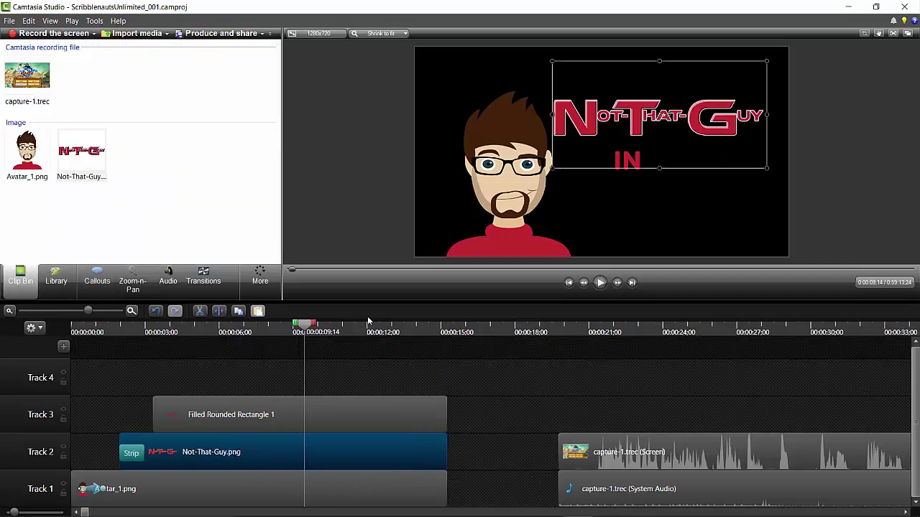
drag(552, 332, 579, 332)
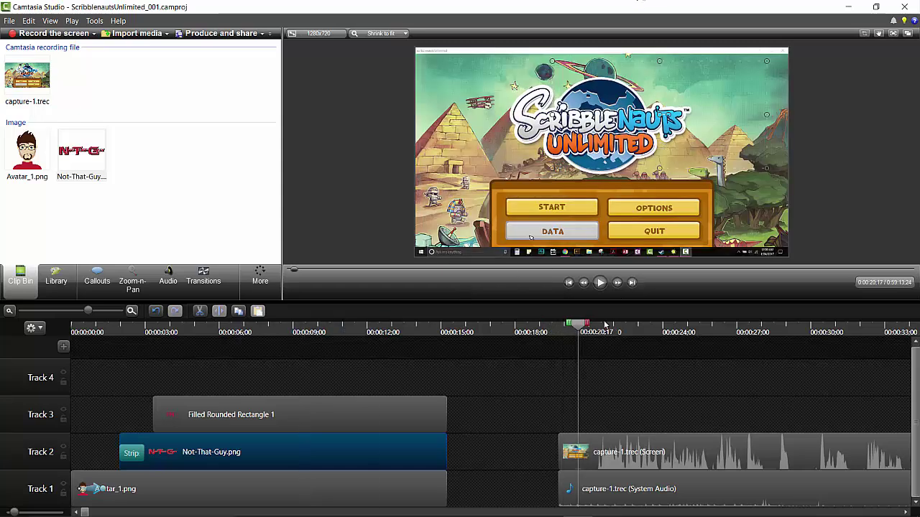
drag(582, 329, 185, 380)
Step: Import ScribbleNautsLogo.png from the Scribblenauts Unlimited folder into the Clip Bin
click(186, 374)
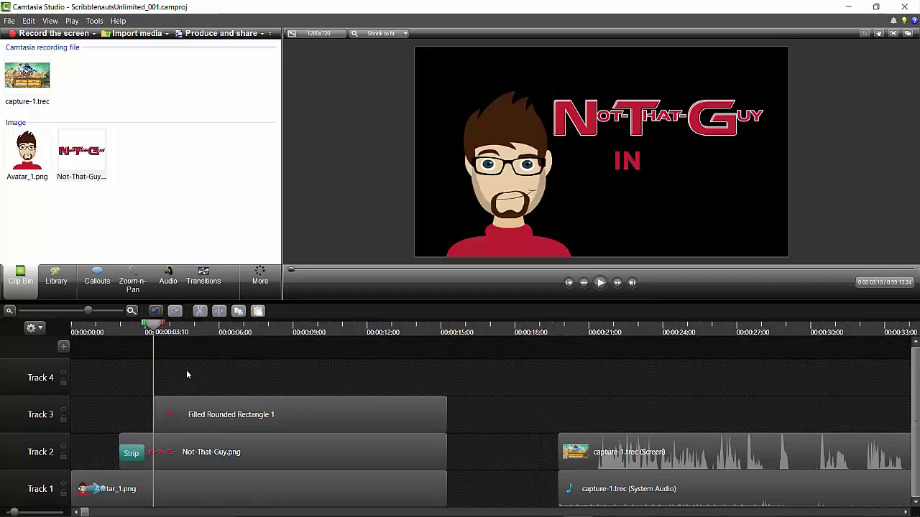
click(136, 34)
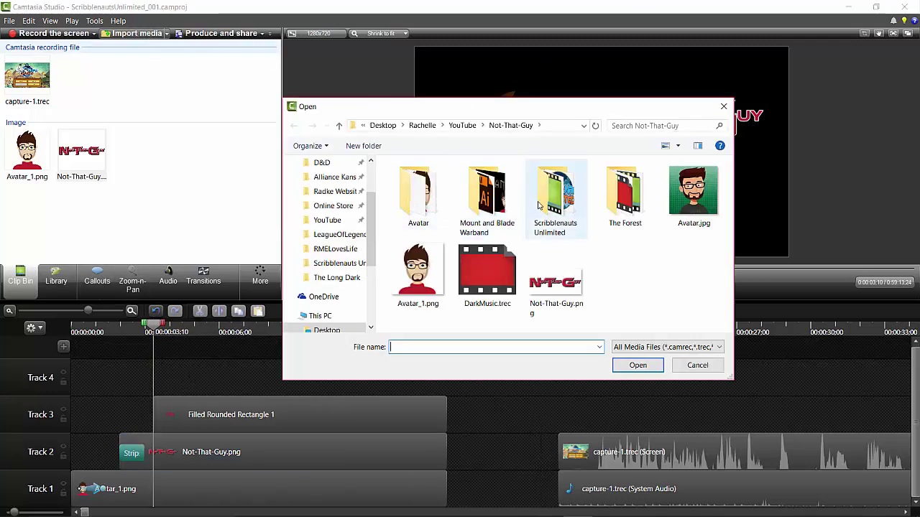
double_click(540, 198)
click(512, 199)
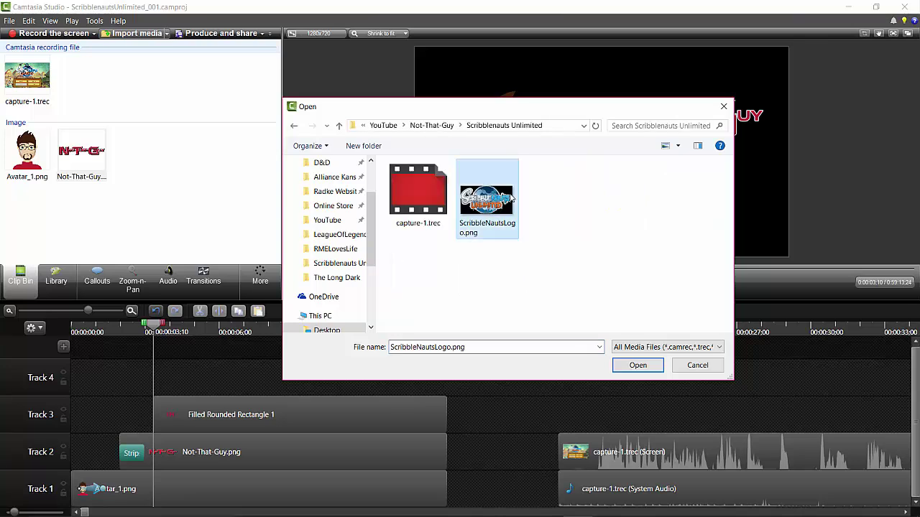
click(646, 365)
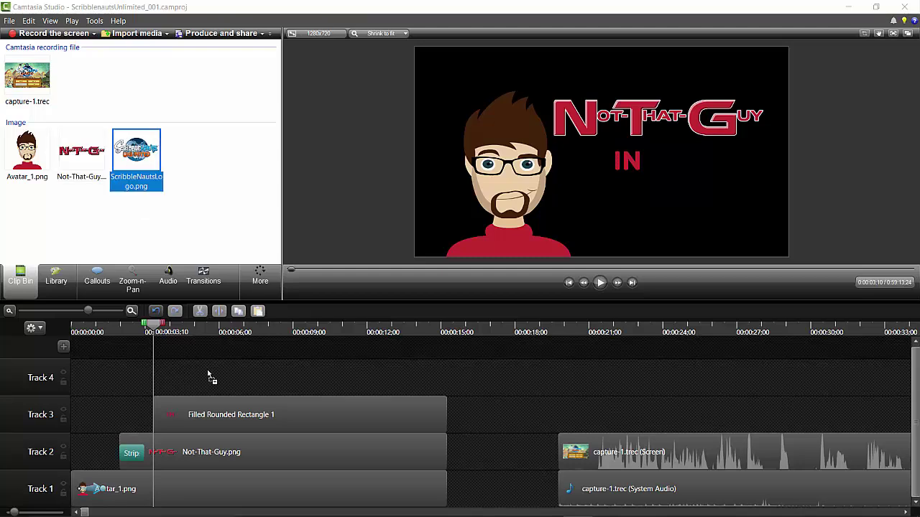
Step: Place the logo on Track 4, spanning about 7.5 to 15 seconds, and preview it
drag(211, 375, 187, 375)
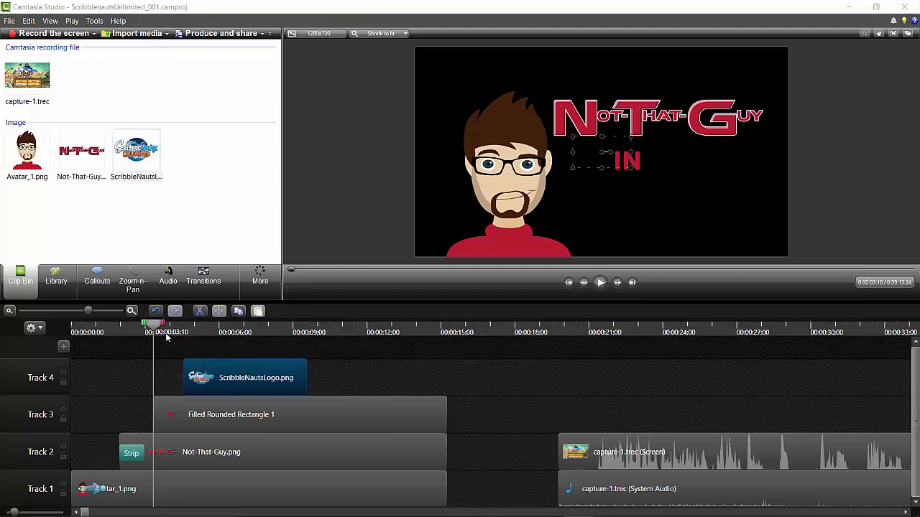
drag(307, 378, 448, 381)
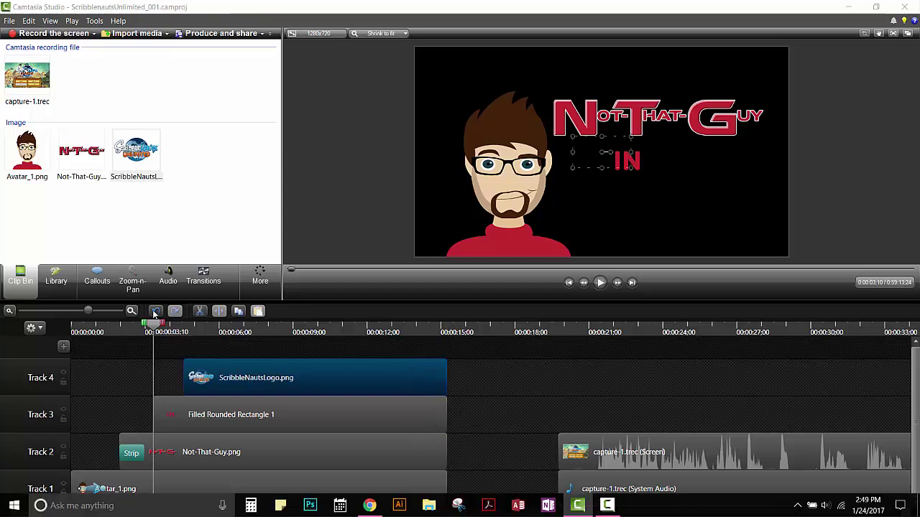
key(space)
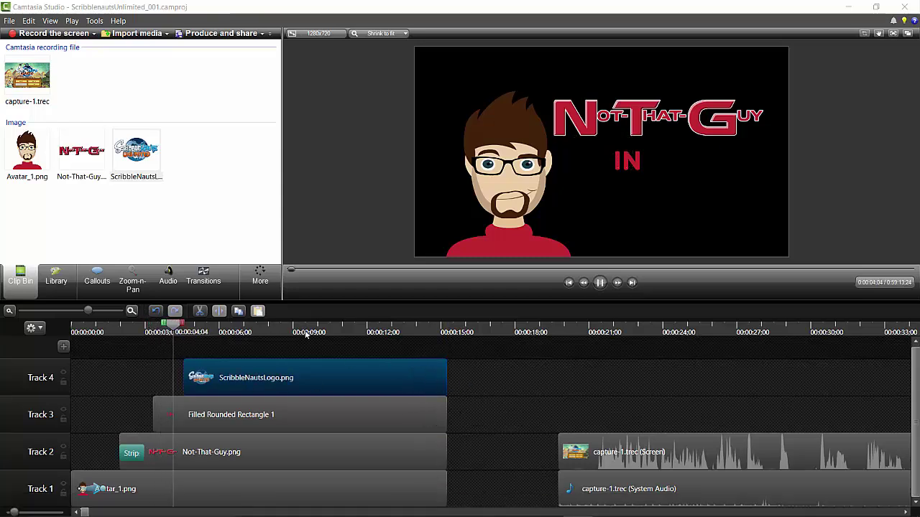
click(368, 381)
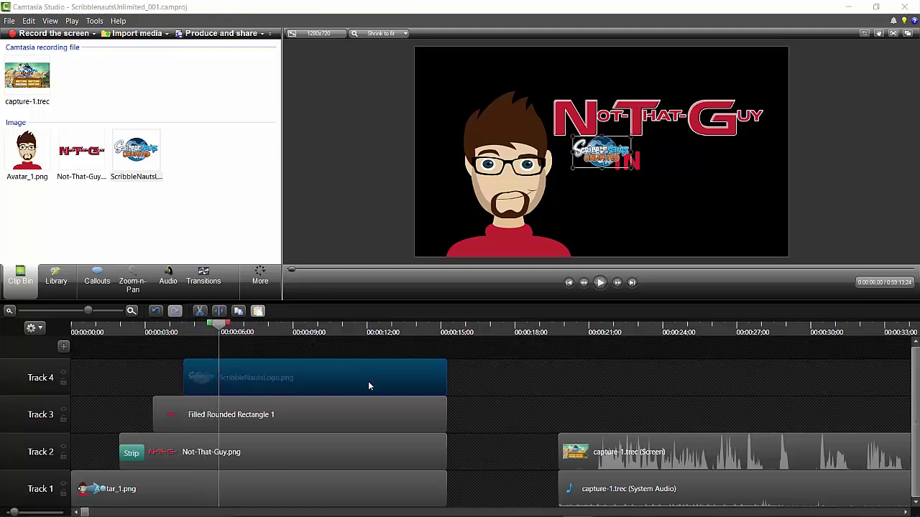
Step: Move the Scribblenauts logo down-right and enlarge it beneath the title
mouse_move(619, 159)
mouse_down()
mouse_move(700, 207)
mouse_move(747, 161)
mouse_move(845, 113)
mouse_up()
drag(755, 146, 688, 189)
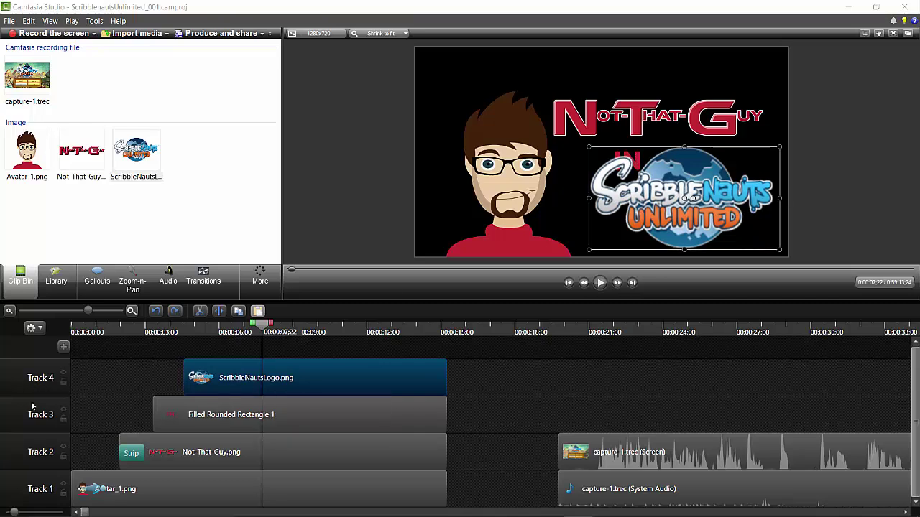
mouse_move(282, 381)
mouse_down()
mouse_move(328, 382)
mouse_move(279, 379)
mouse_up()
Step: Jump to where the logo shows and lock Track 4 against accidental edits
click(168, 332)
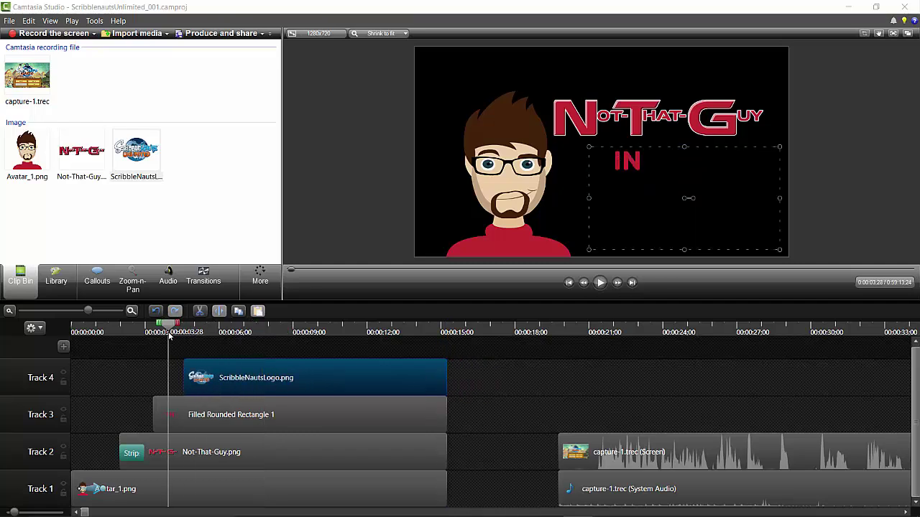
click(628, 161)
click(246, 374)
click(246, 333)
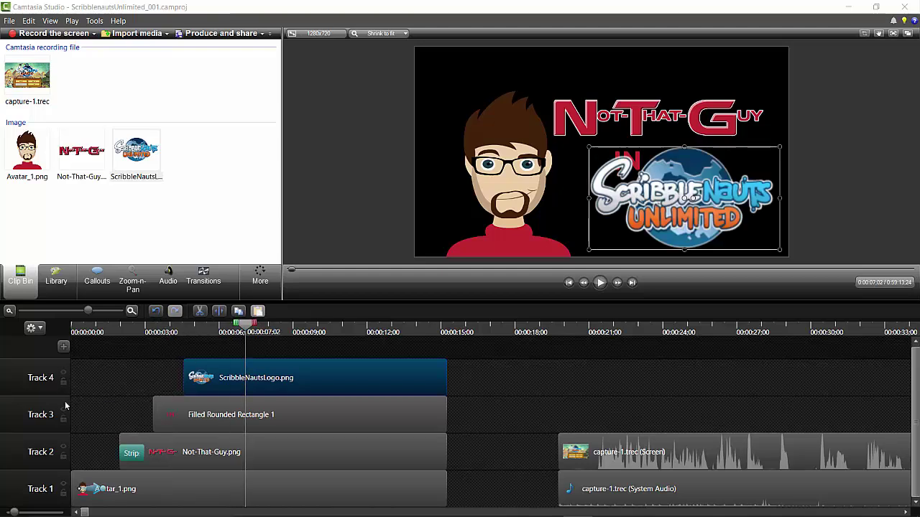
click(64, 375)
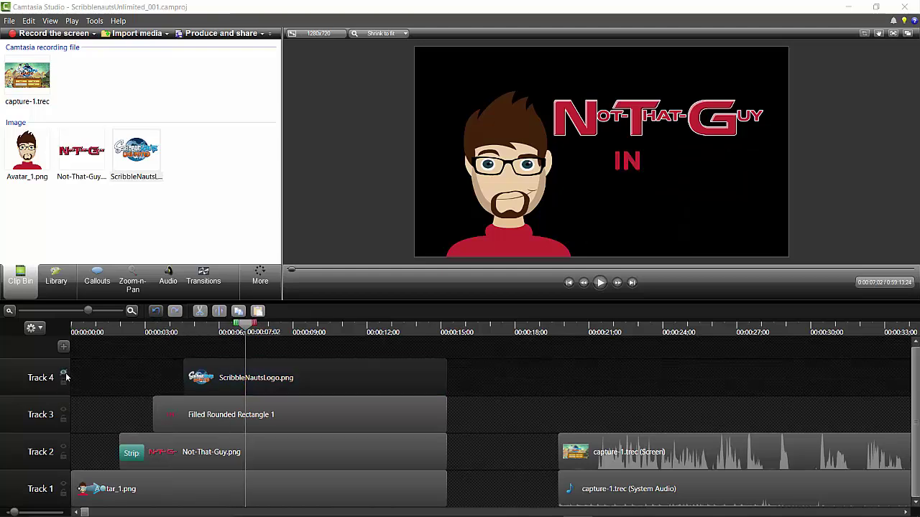
click(635, 167)
click(638, 200)
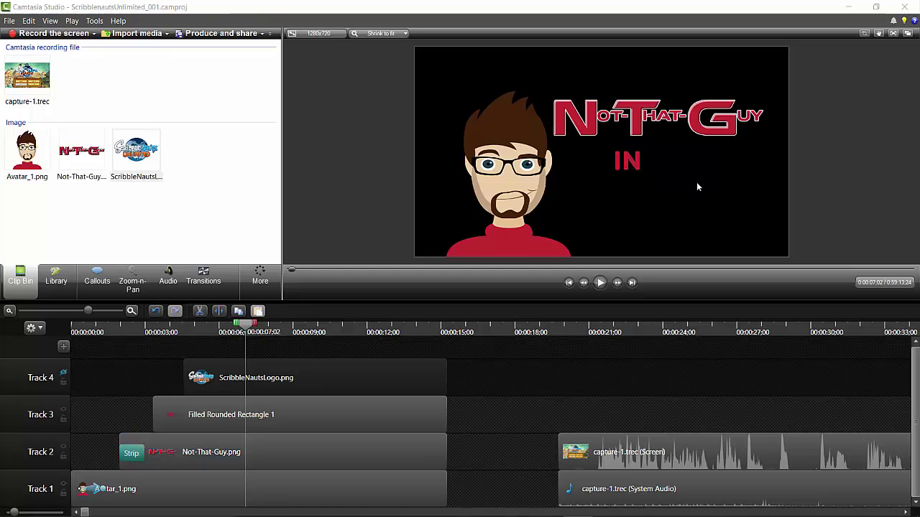
click(64, 375)
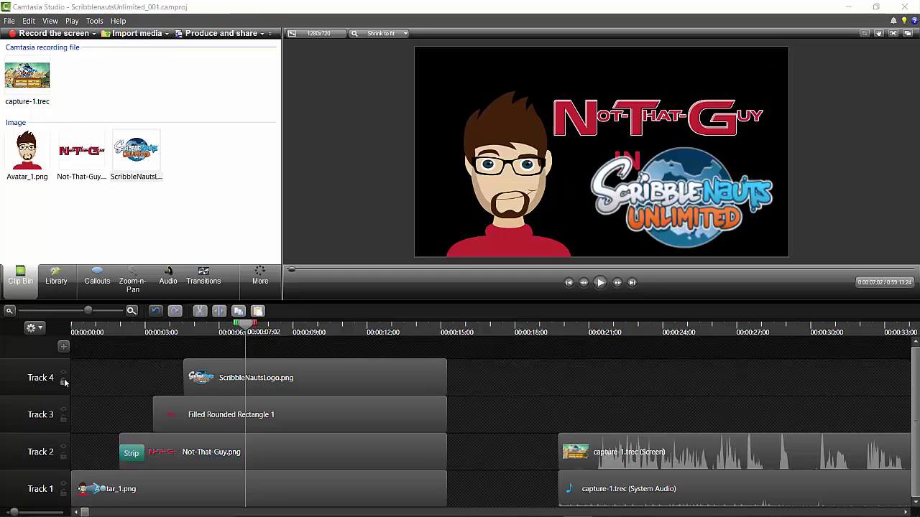
click(63, 381)
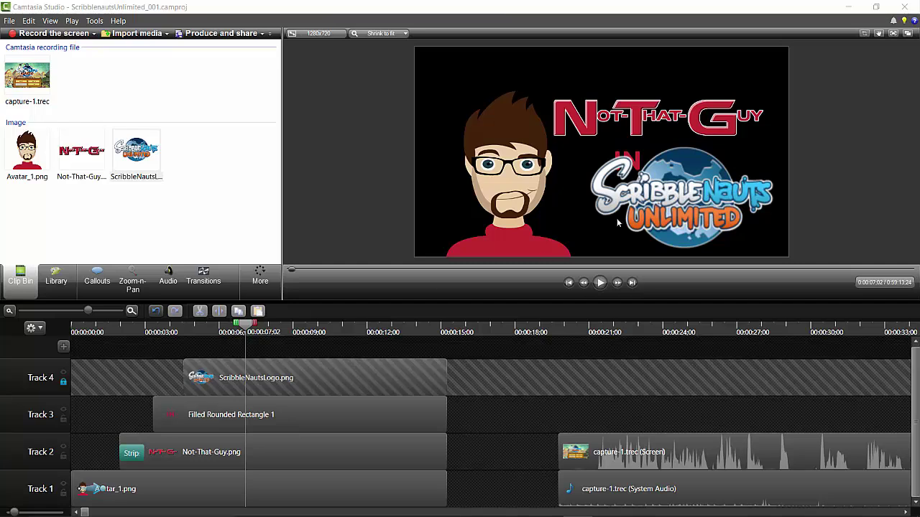
Step: Raise the Not-That-Guy title and move the IN label up between title and logo
click(638, 147)
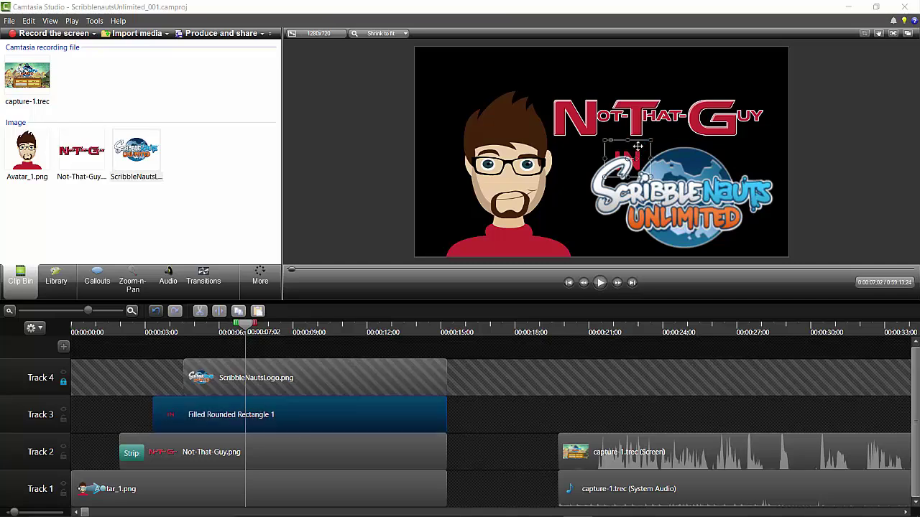
click(668, 109)
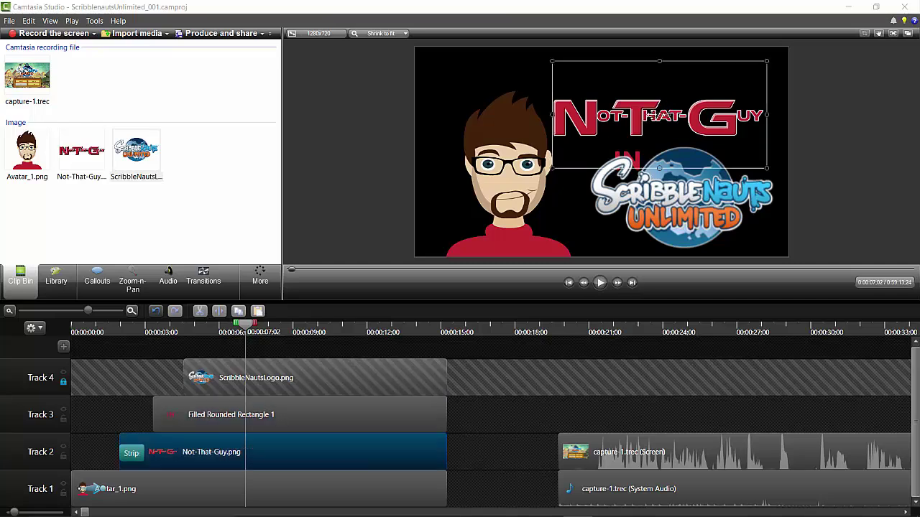
drag(650, 113, 651, 85)
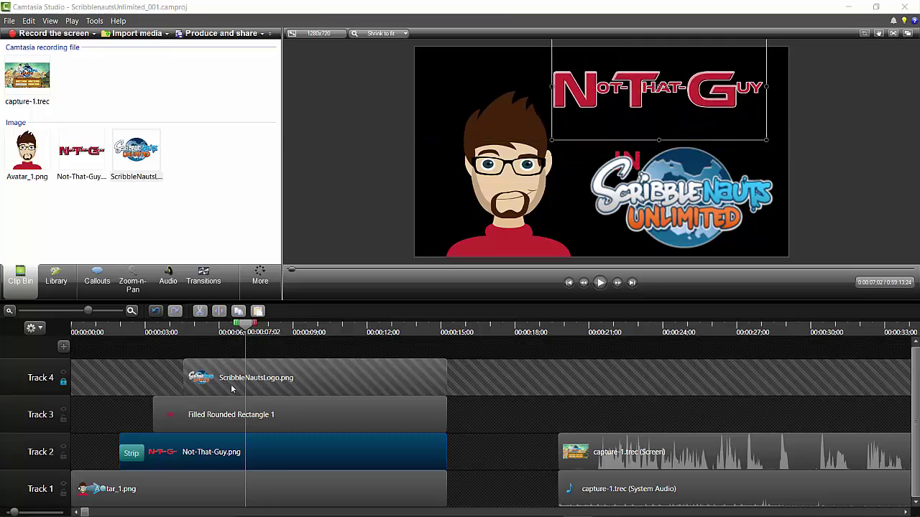
click(308, 413)
drag(645, 143, 644, 123)
click(106, 329)
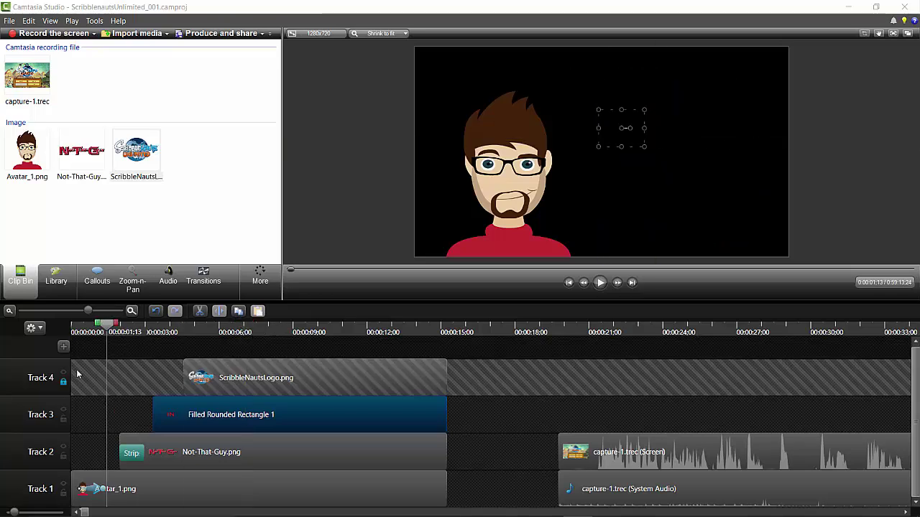
Step: Unlock Track 4, put a Zig zag transition on the logo clip's start, and play it
click(63, 382)
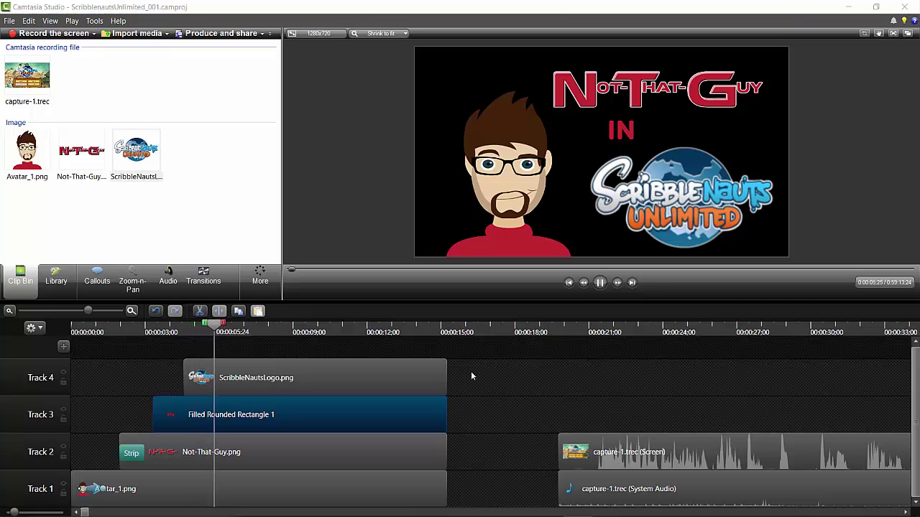
click(270, 364)
click(207, 275)
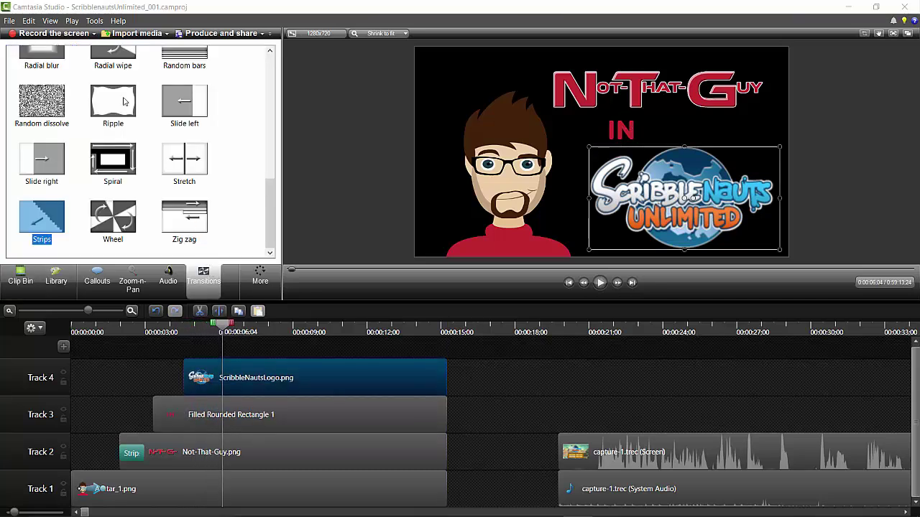
drag(113, 160, 205, 383)
drag(177, 245, 197, 380)
click(179, 334)
key(space)
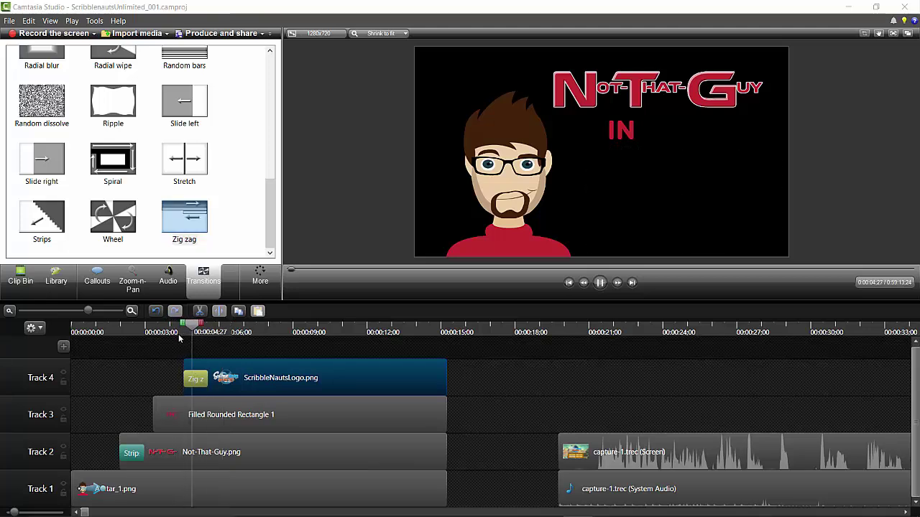
key(space)
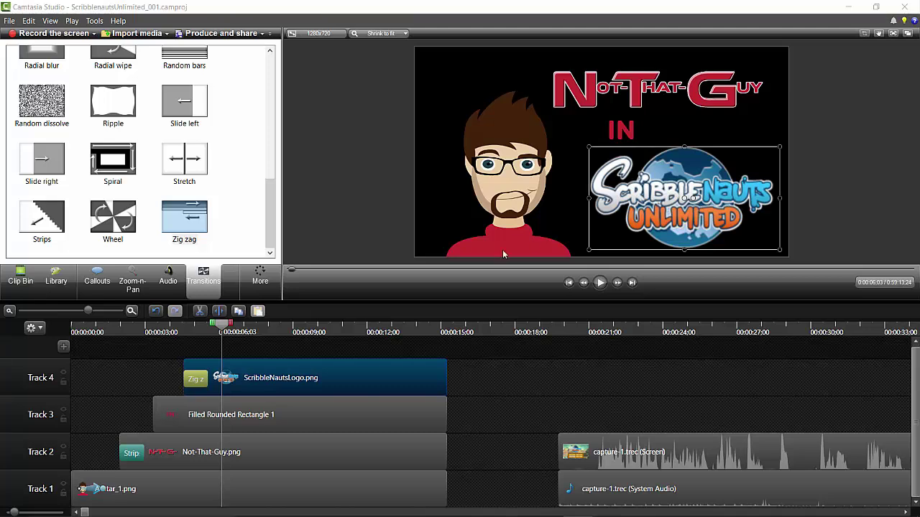
Step: Preview the Zig zag, Wheel, Spiral and Stretch transitions, then rewind before the logo entrance
click(192, 226)
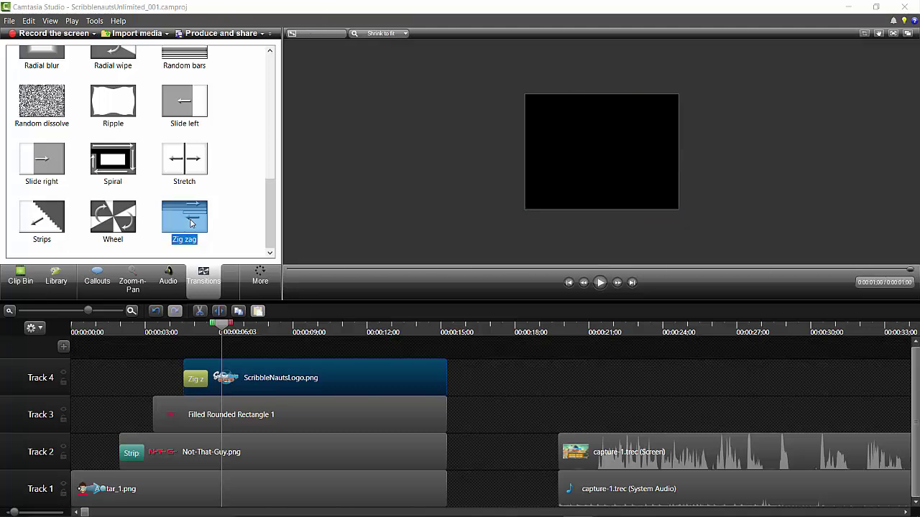
click(123, 223)
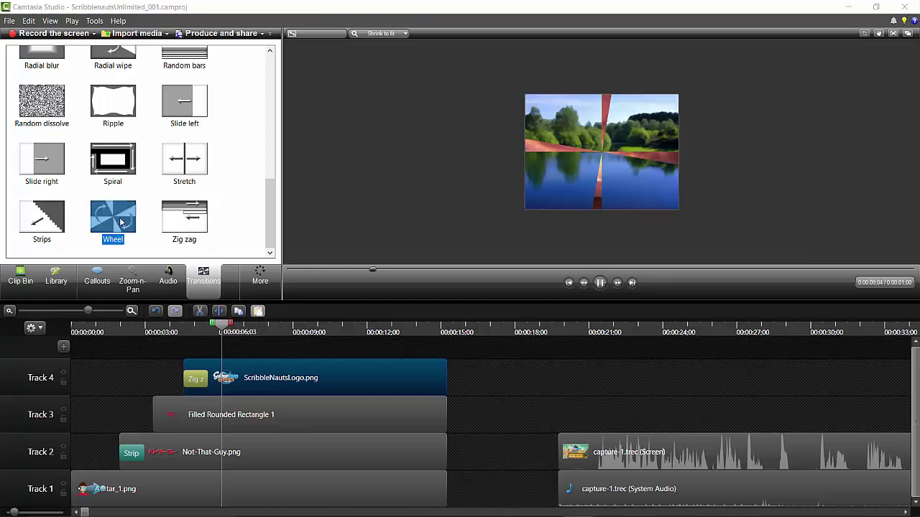
click(115, 162)
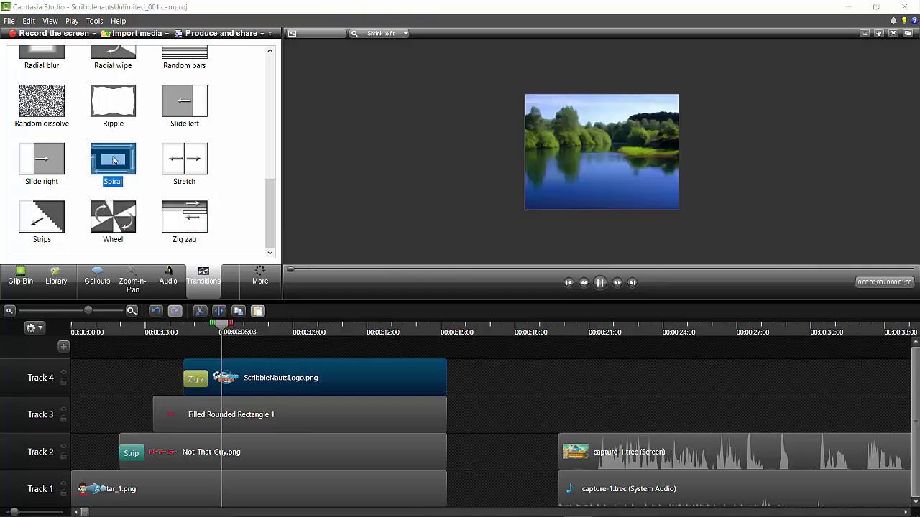
click(188, 156)
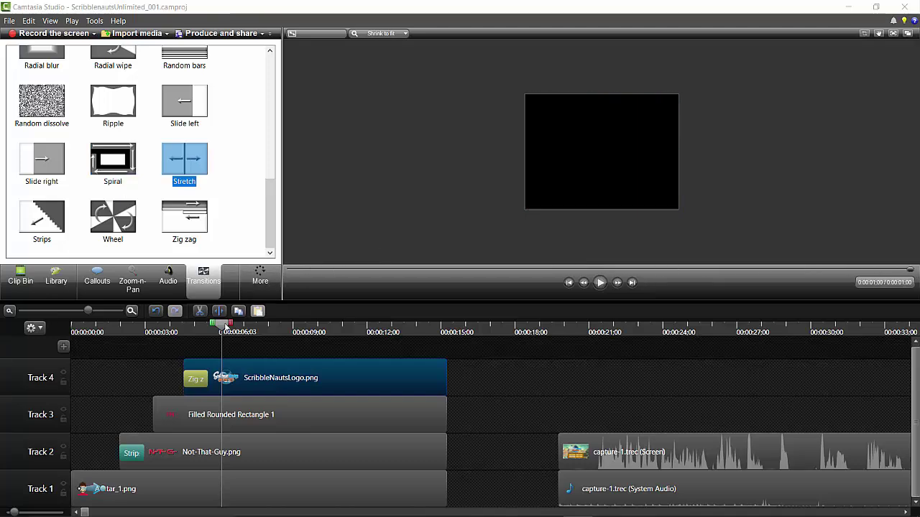
drag(221, 325, 172, 325)
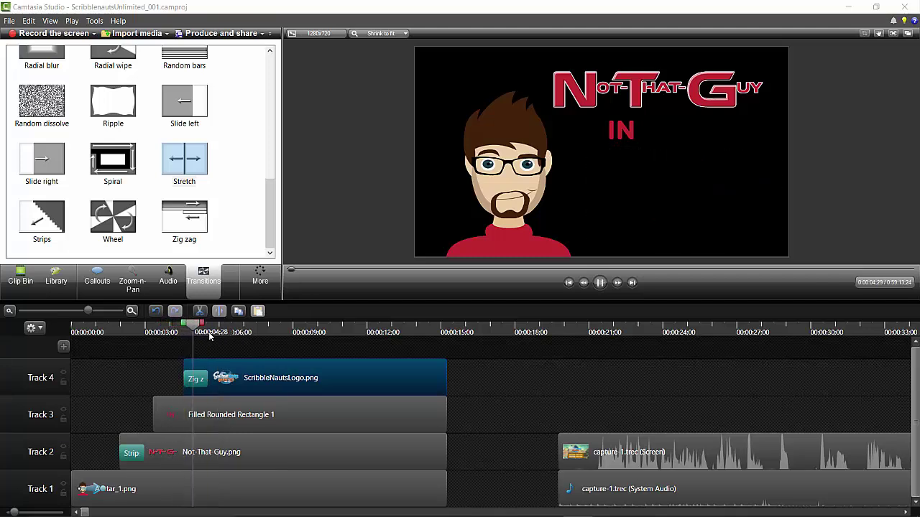
Step: Add a short Fade transition to the start of the IN label clip
key(space)
click(181, 413)
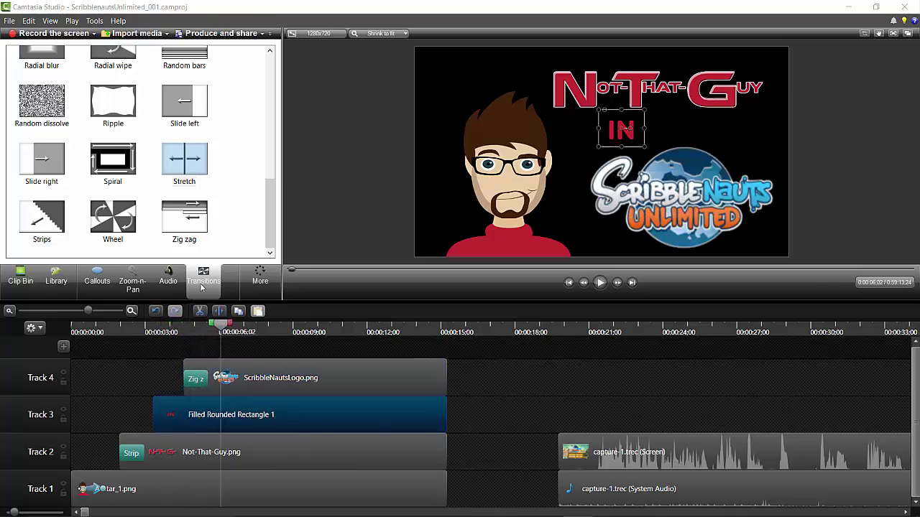
scroll(118, 129, up, 6)
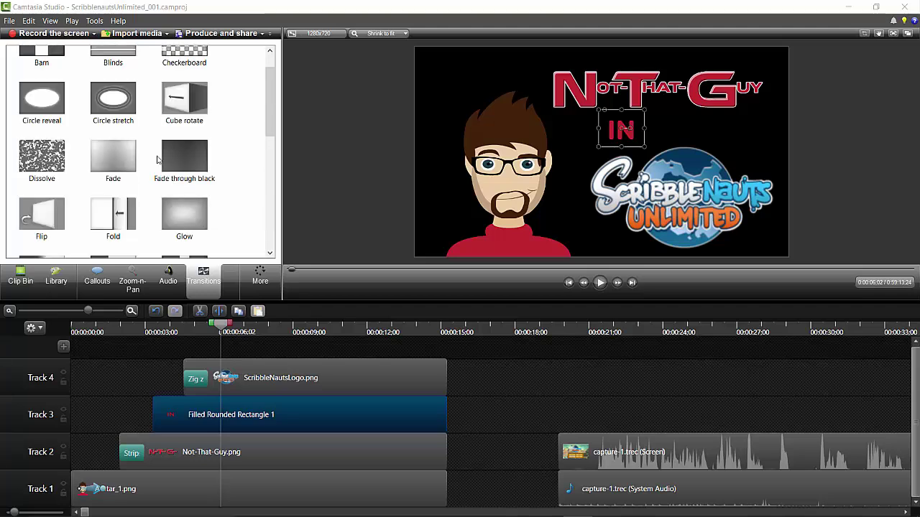
click(111, 165)
drag(110, 165, 163, 415)
click(158, 333)
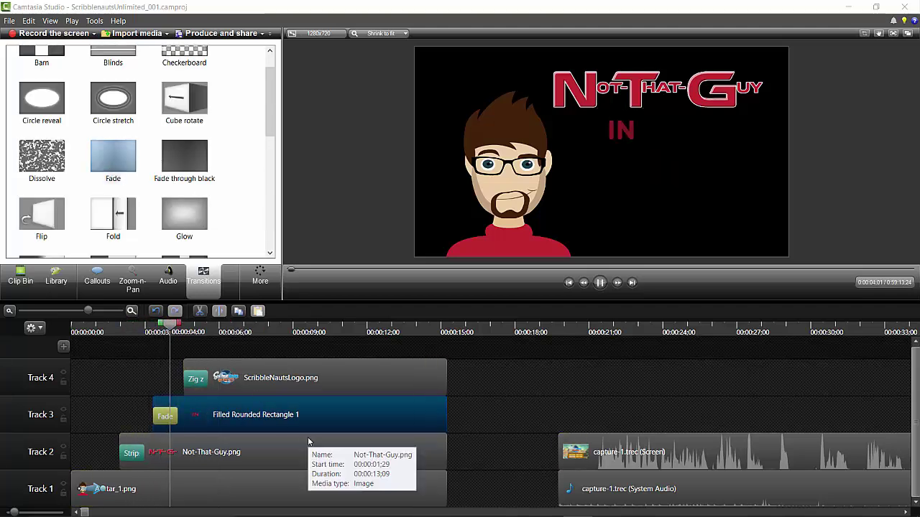
key(space)
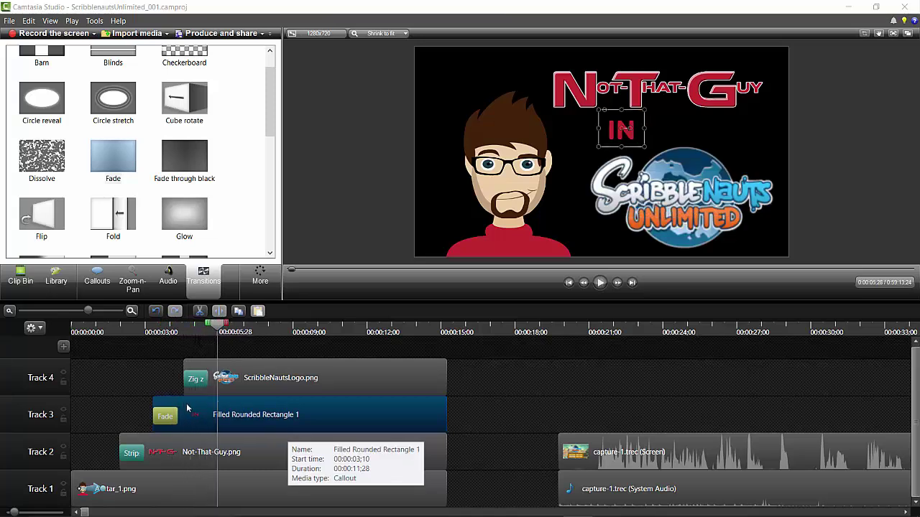
drag(178, 420, 166, 416)
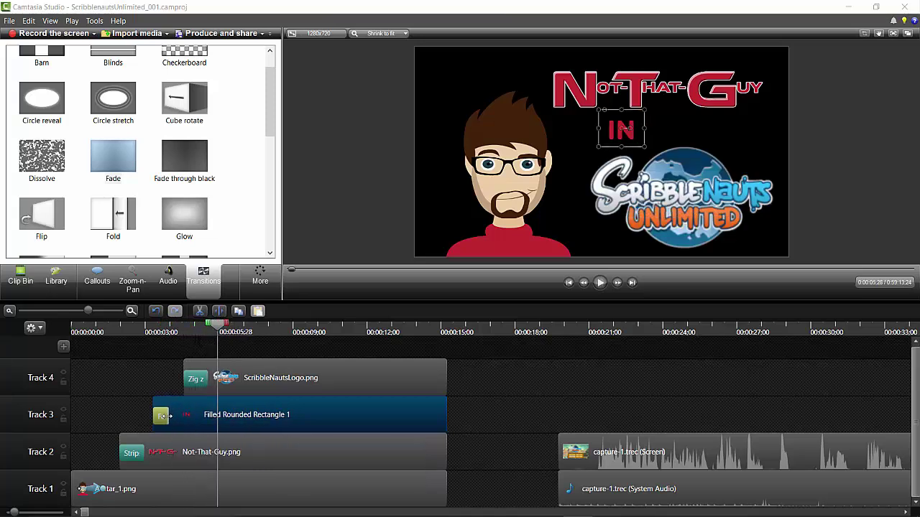
Step: Start the Track 4 logo clip slightly earlier and play the whole intro back
drag(302, 373, 292, 374)
click(298, 419)
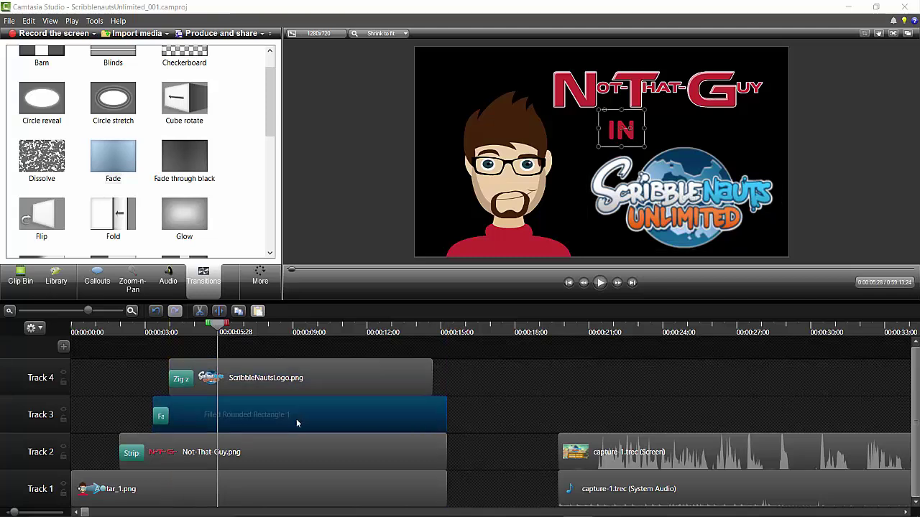
click(143, 332)
key(space)
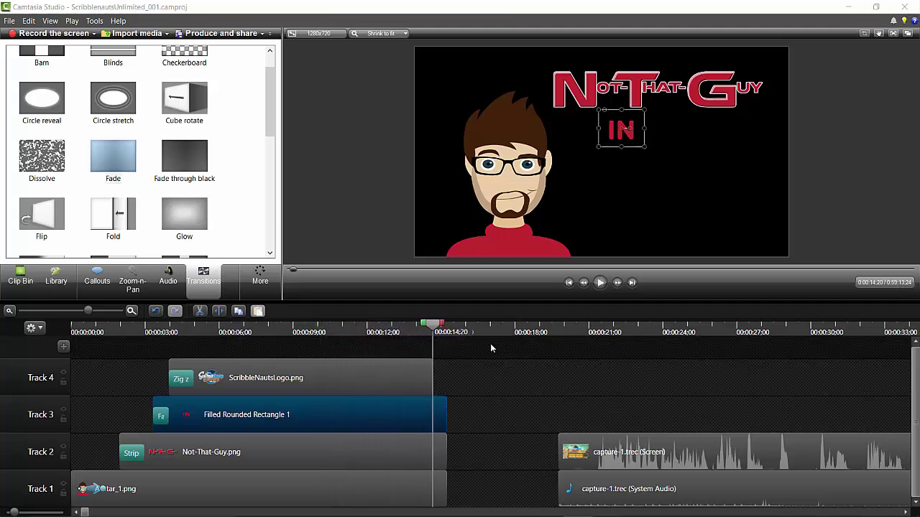
key(space)
click(127, 331)
key(ctrl+Home)
key(space)
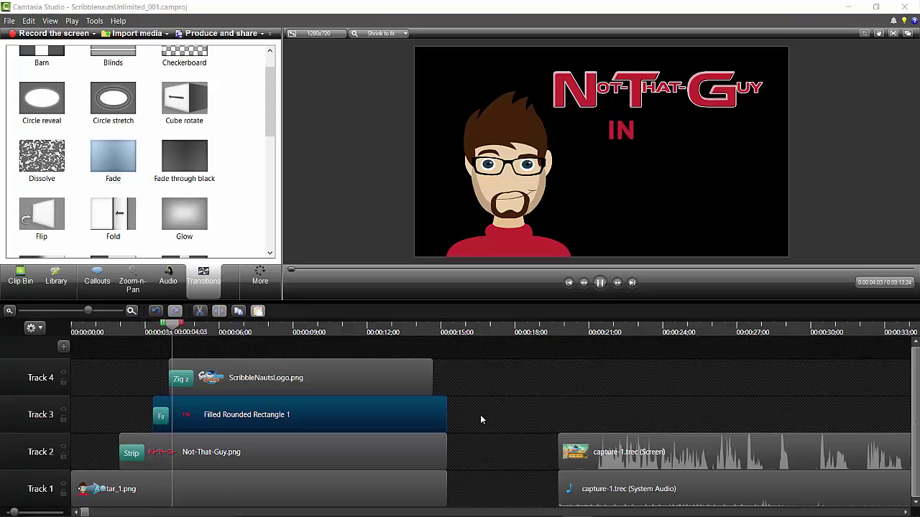
key(space)
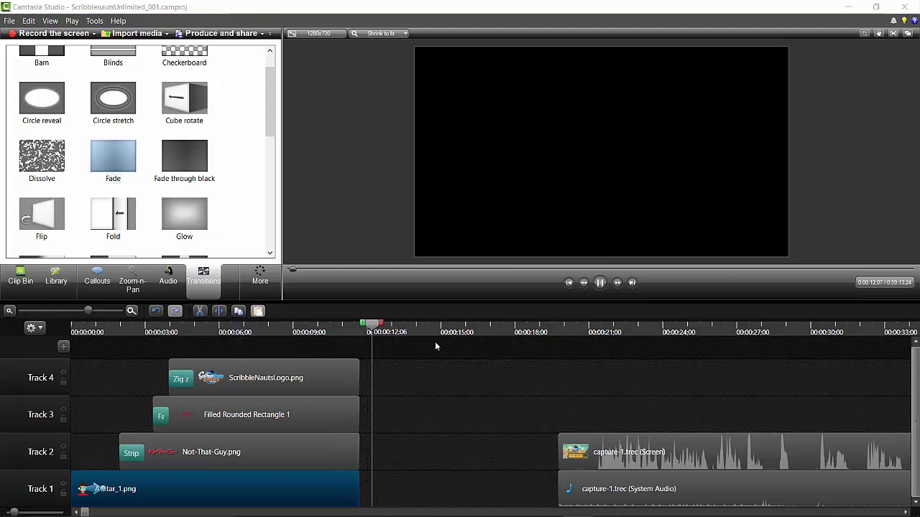
Step: Add Fade transitions to the ends of all four intro clips on Tracks 1–4
key(space)
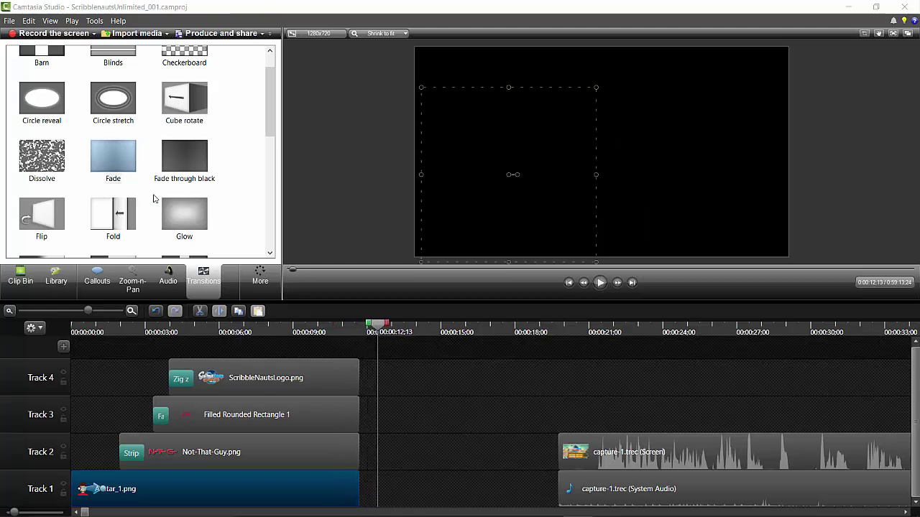
drag(139, 177, 266, 286)
drag(352, 376, 347, 406)
drag(113, 158, 346, 453)
drag(112, 160, 346, 490)
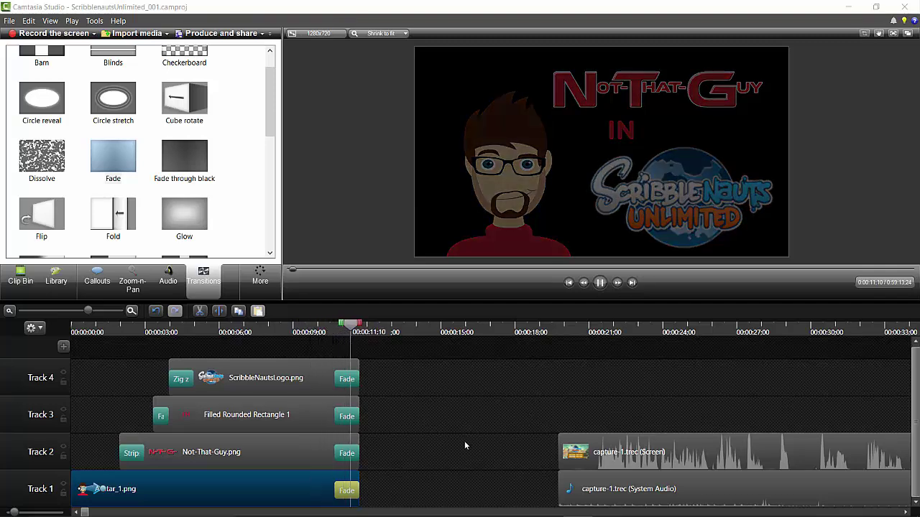
key(space)
Step: Move the capture-1.trec gameplay clips left to begin right after the intro
click(593, 494)
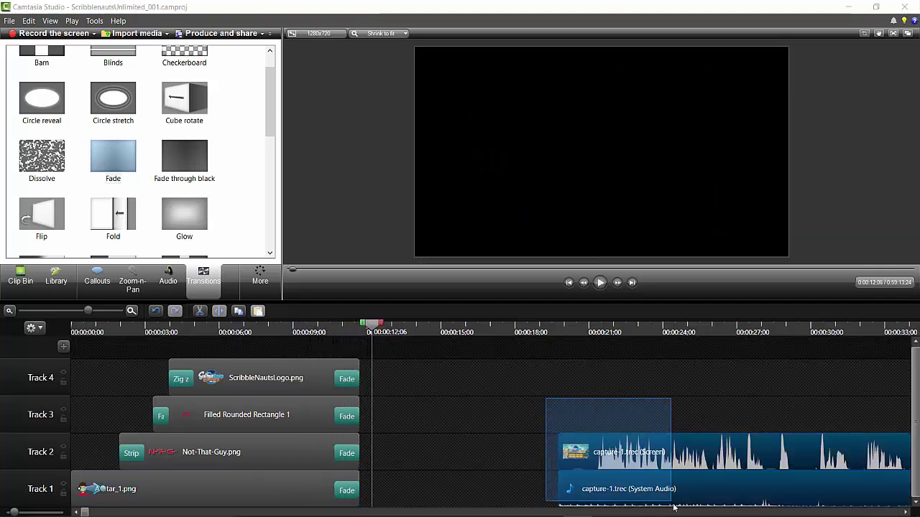
drag(592, 494, 490, 486)
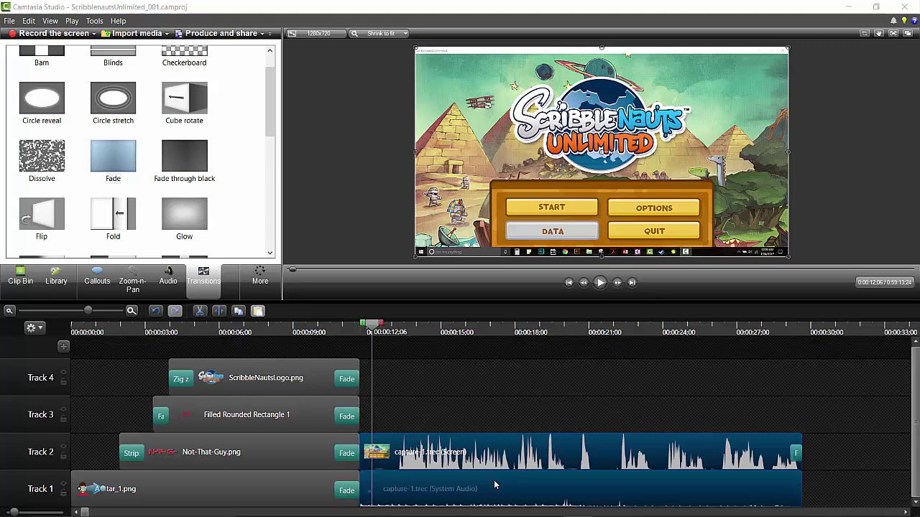
click(325, 333)
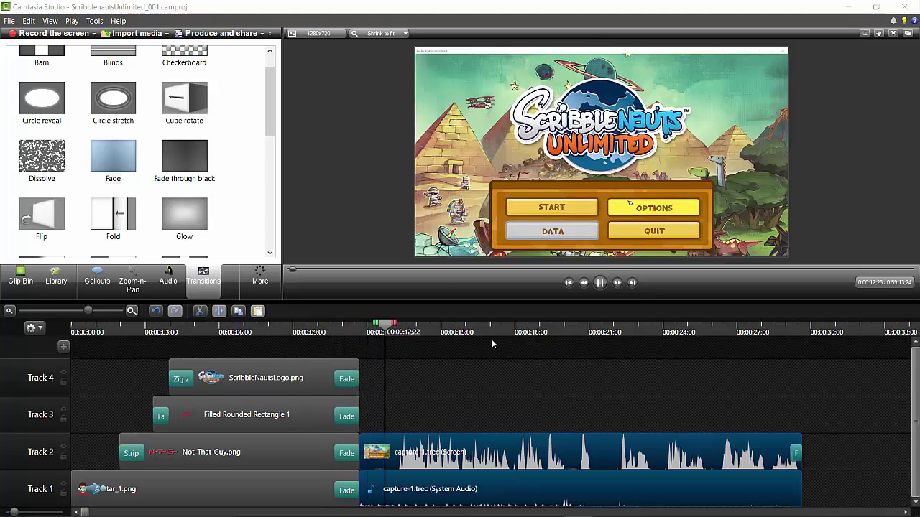
Step: Give the gameplay system audio a short Fade in and listen to it
click(458, 491)
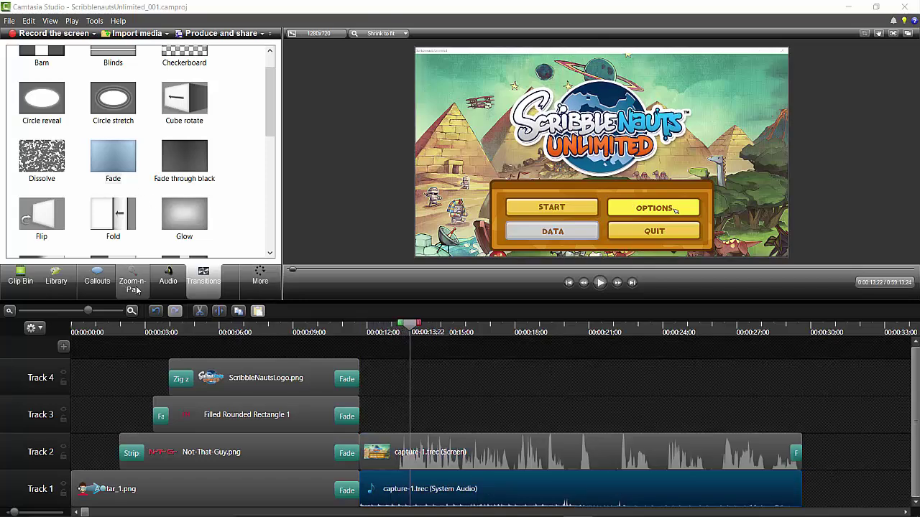
click(168, 277)
click(56, 207)
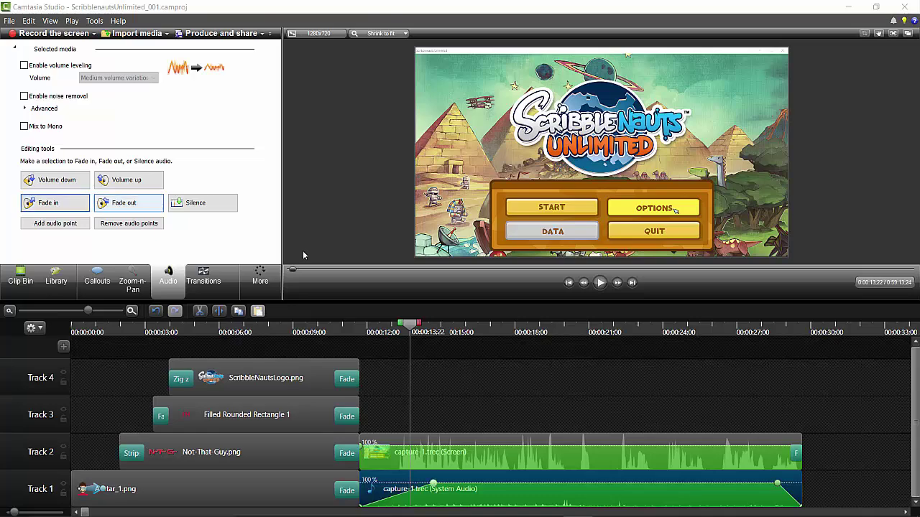
drag(426, 486, 392, 482)
click(352, 330)
key(space)
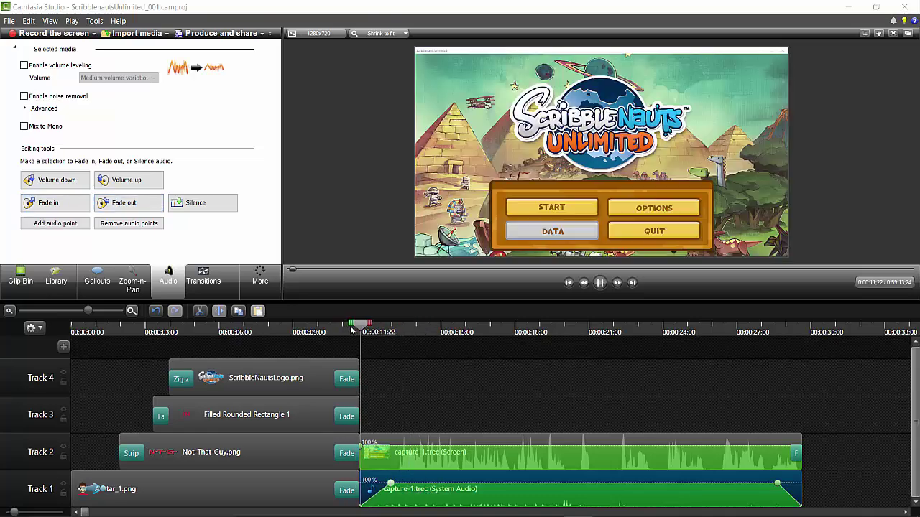
key(space)
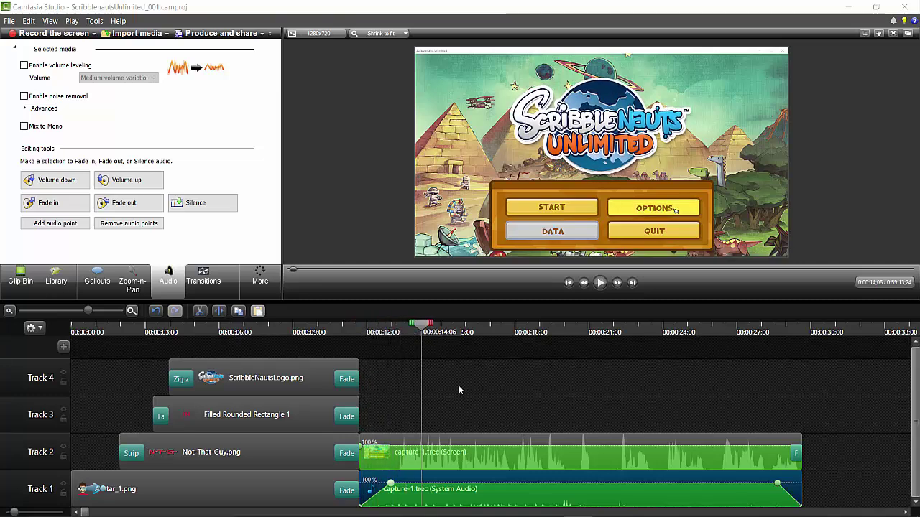
Step: Zoom the timeline out and drag the later gameplay clips left to close the gap
click(9, 311)
click(9, 311)
drag(226, 407, 286, 499)
click(256, 373)
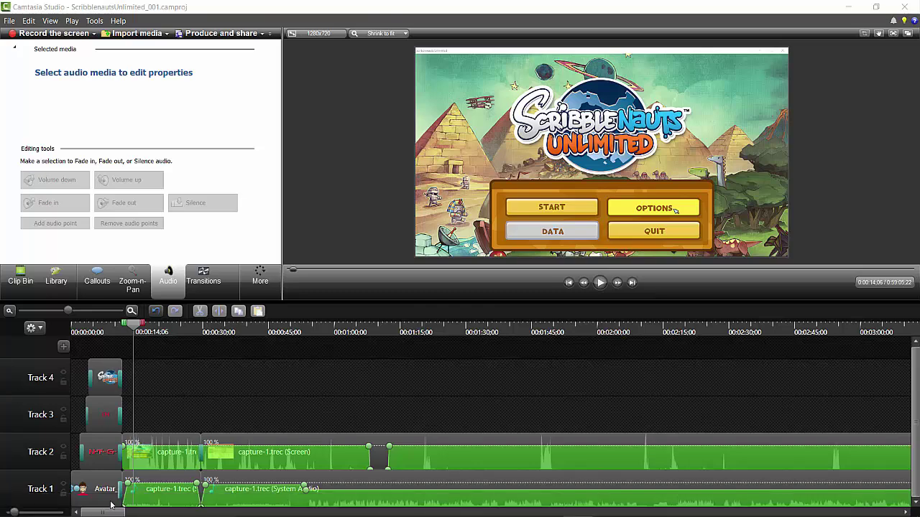
Step: Copy the four intro clips and paste them at the end of the video
drag(106, 513, 84, 512)
drag(80, 352, 85, 513)
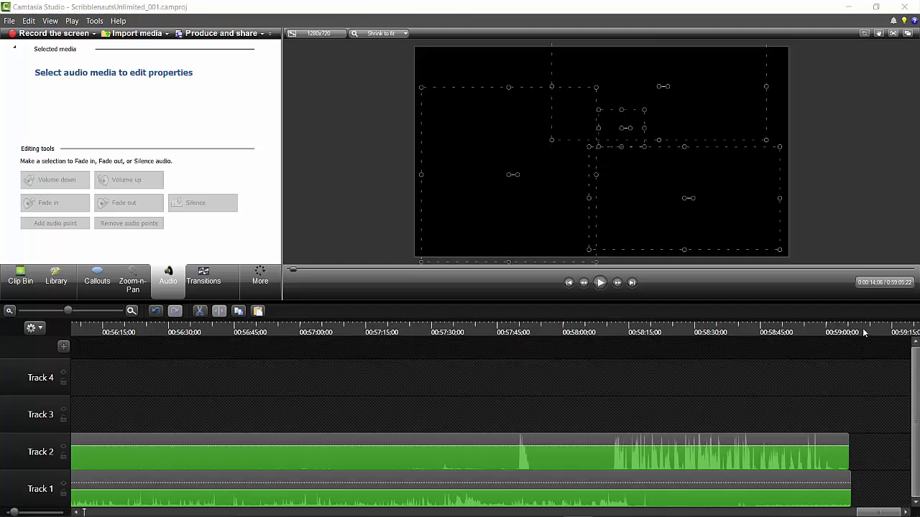
drag(855, 330, 851, 330)
click(887, 450)
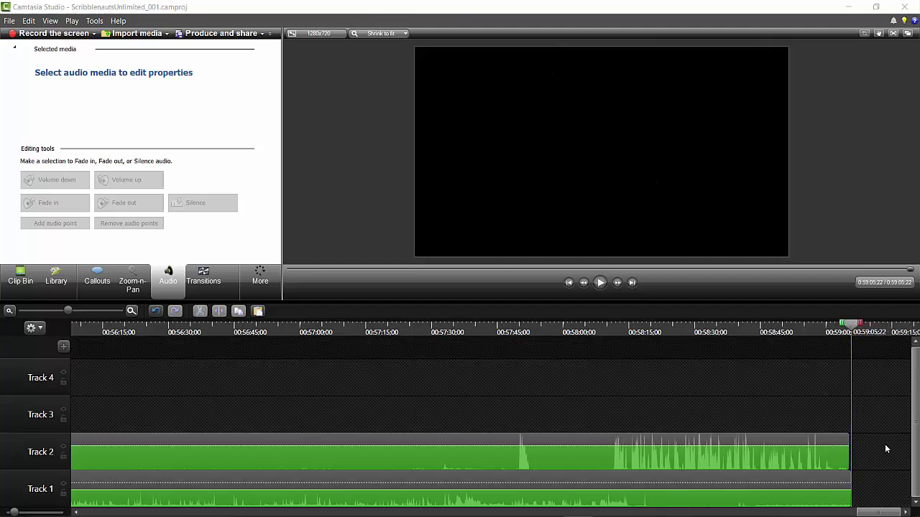
key(ctrl+v)
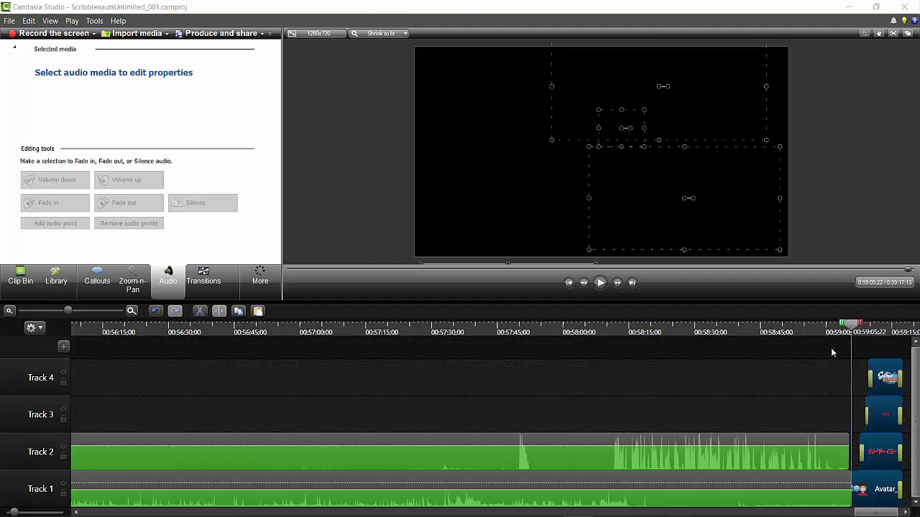
Step: Play the pasted end card and delete its Scribblenauts logo
click(831, 332)
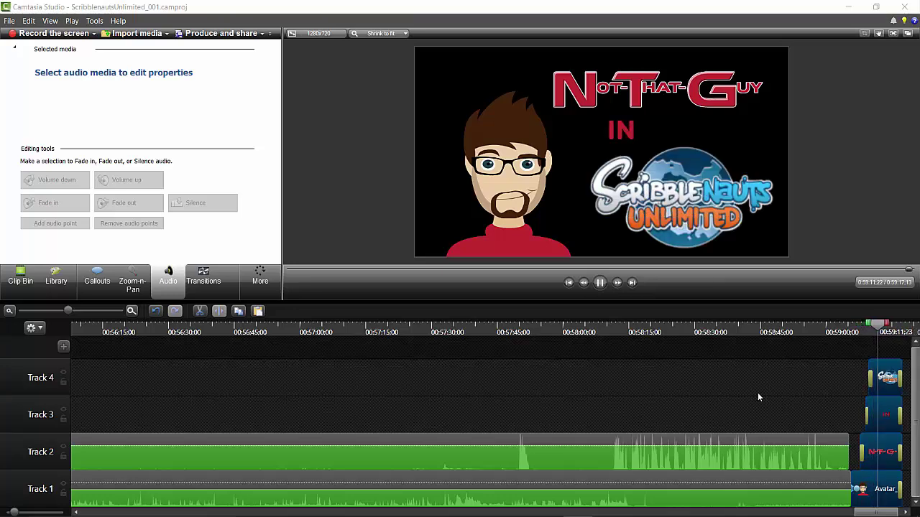
key(space)
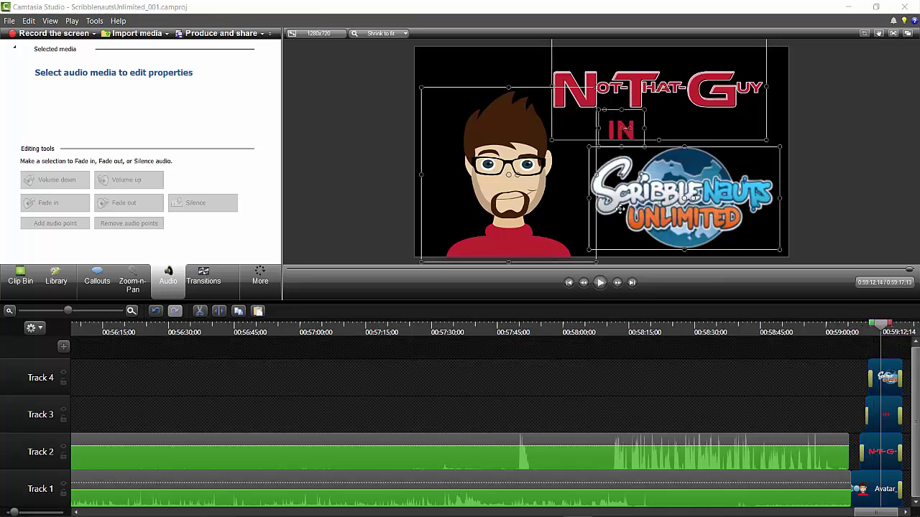
click(855, 167)
click(726, 198)
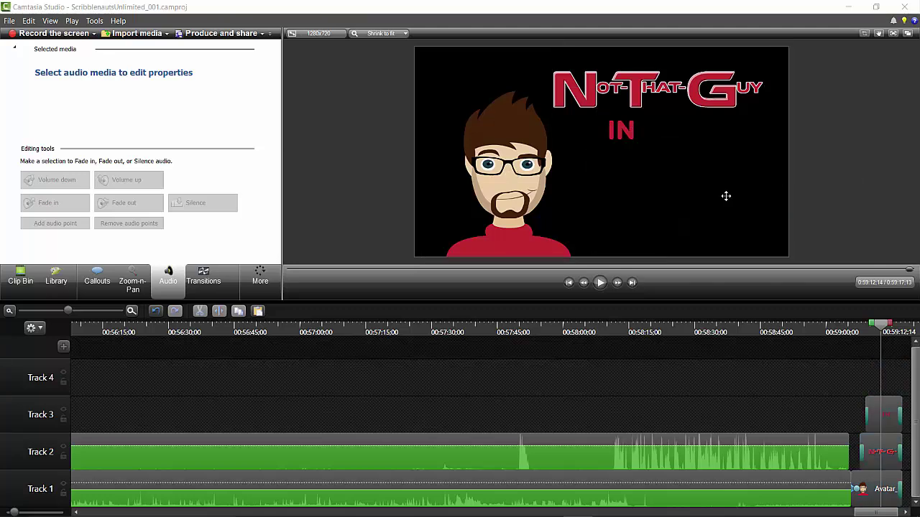
Step: Move the IN callout lower and retype it as 'Thanks for Watching! Like & Subscribe!'
drag(639, 134, 667, 194)
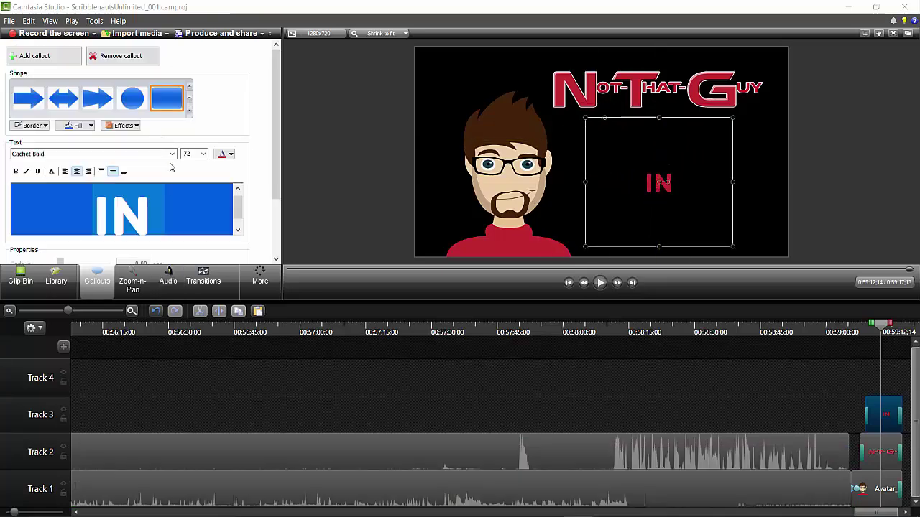
text(Thanks f)
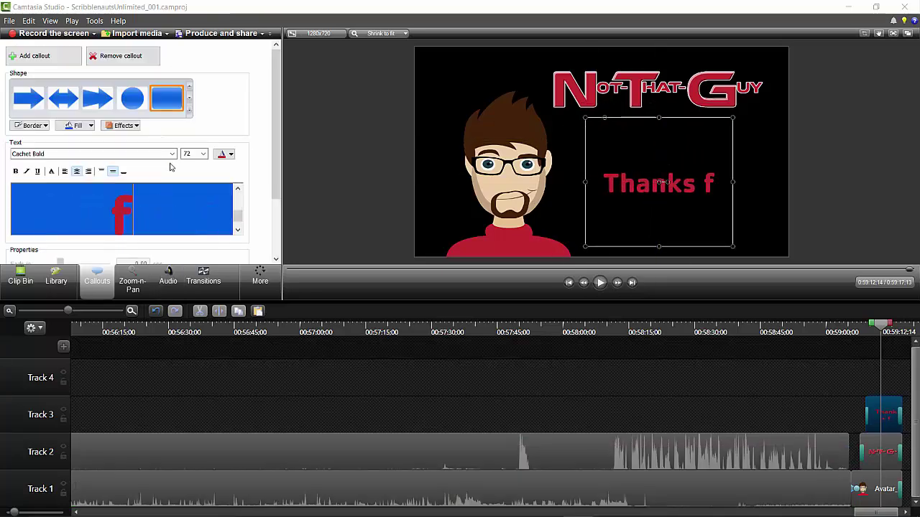
text(or Watc)
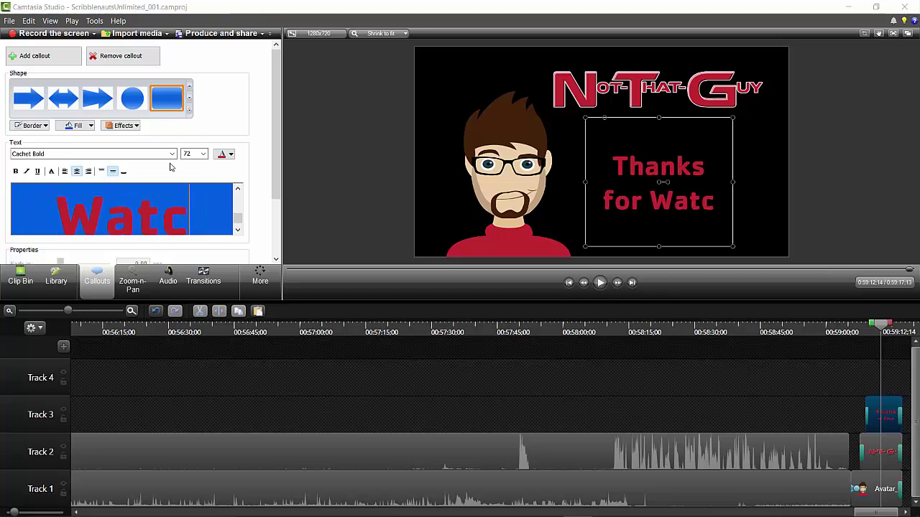
text(hing!)
key(Return)
text(Like)
key(Return)
text(Subs)
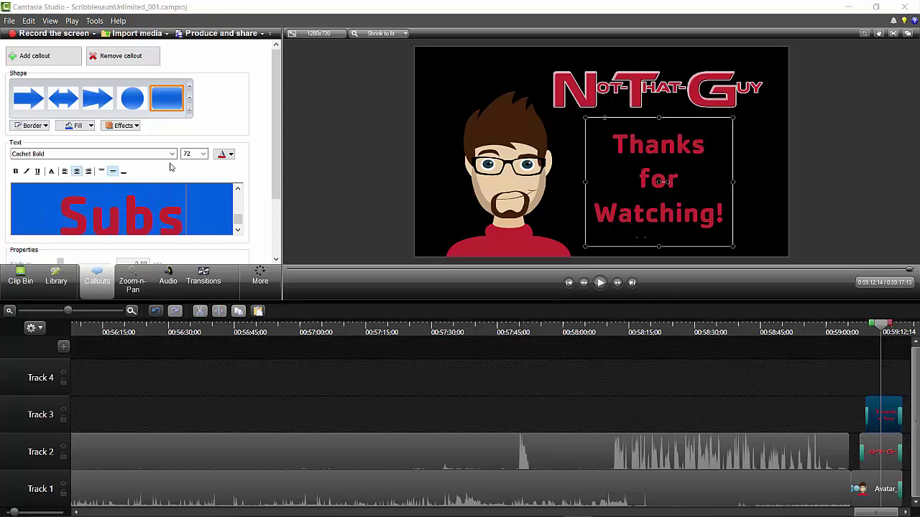
text(cribe!)
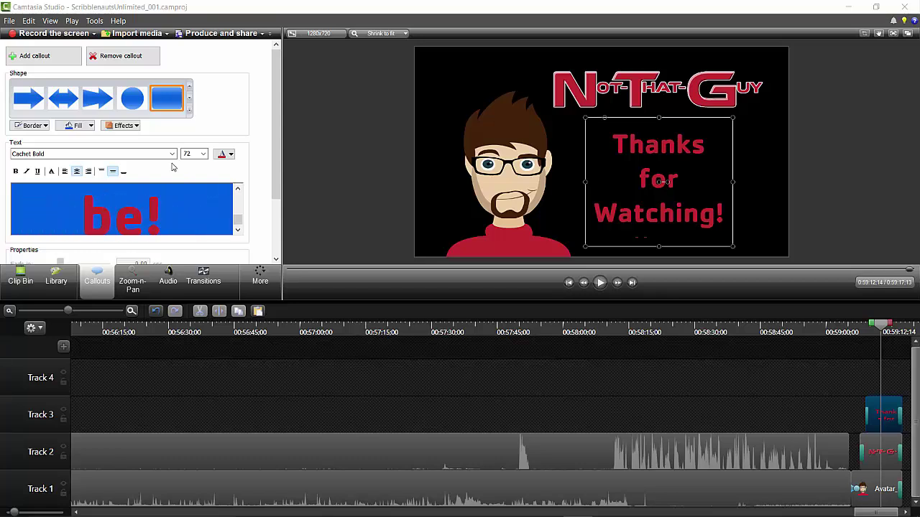
Step: Set all of the callout text to font size 36
key(ctrl+a)
click(203, 154)
click(186, 258)
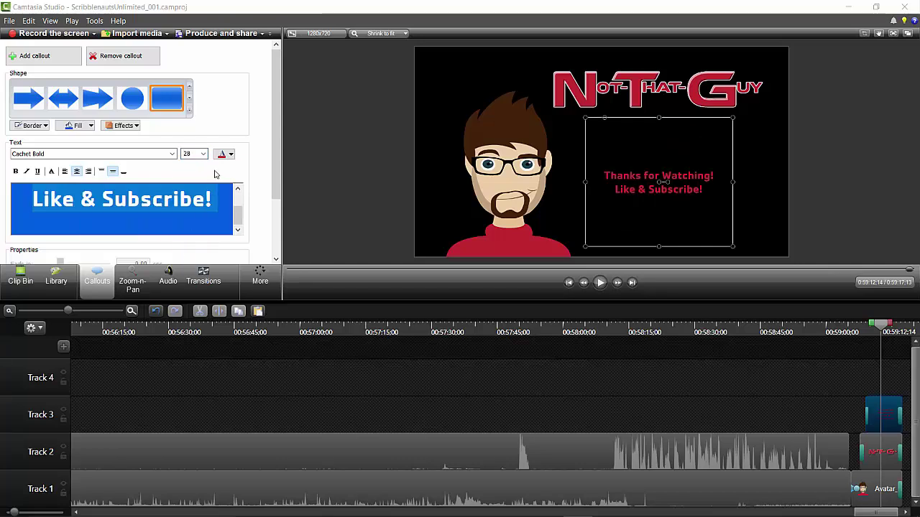
click(203, 154)
click(194, 264)
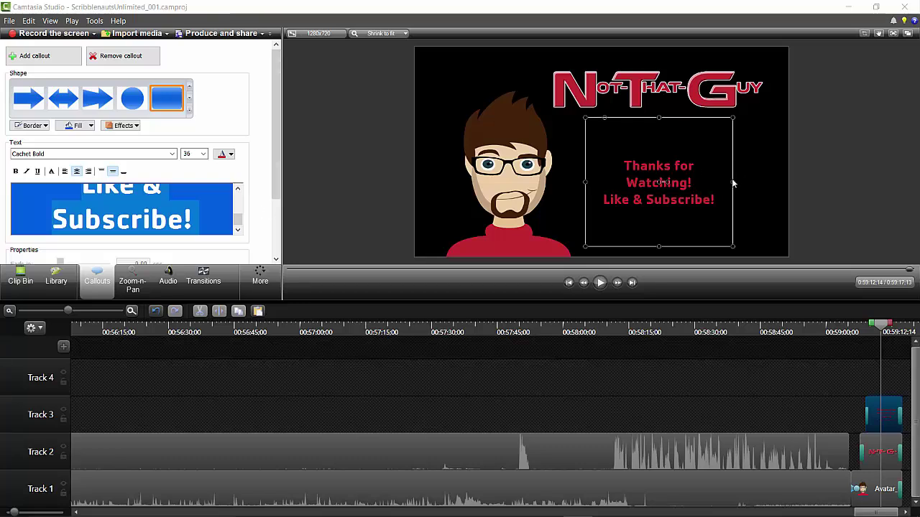
Step: Resize the callout box and place the thank-you text under the Not-That-Guy name
drag(734, 182, 763, 182)
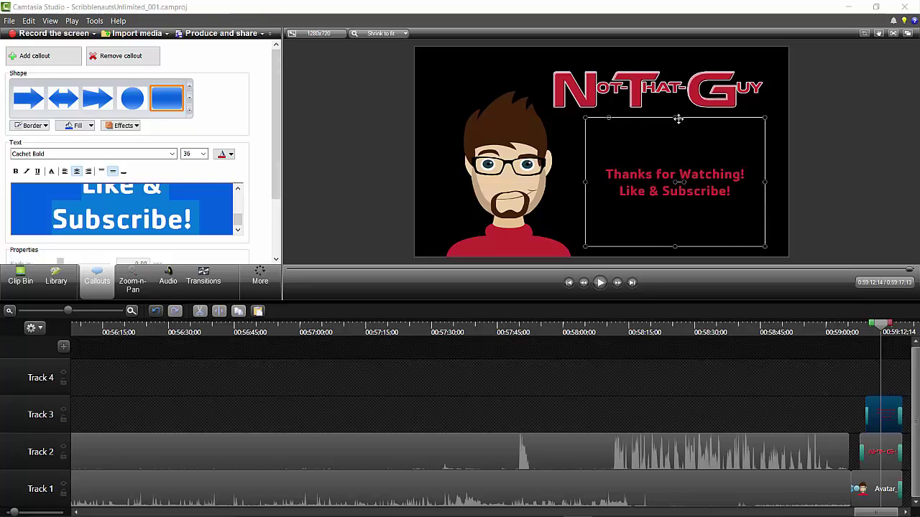
drag(677, 118, 687, 182)
drag(726, 207, 721, 173)
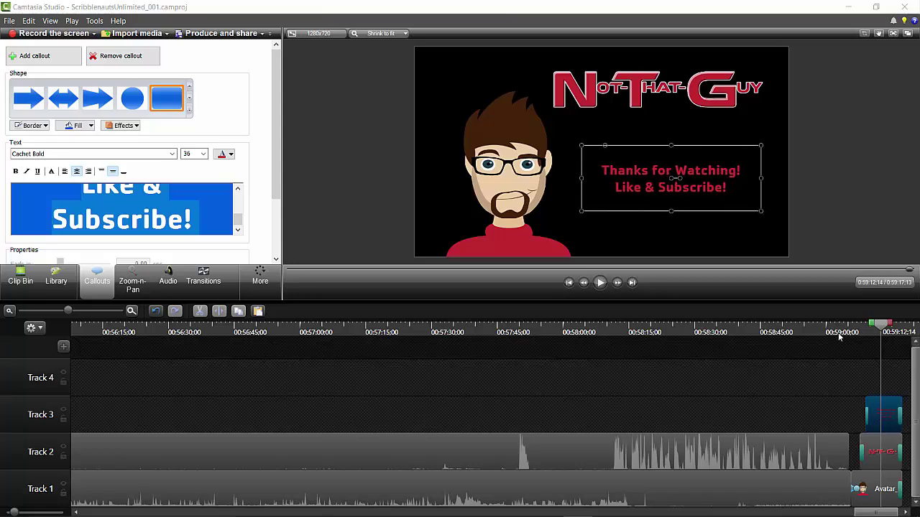
click(716, 452)
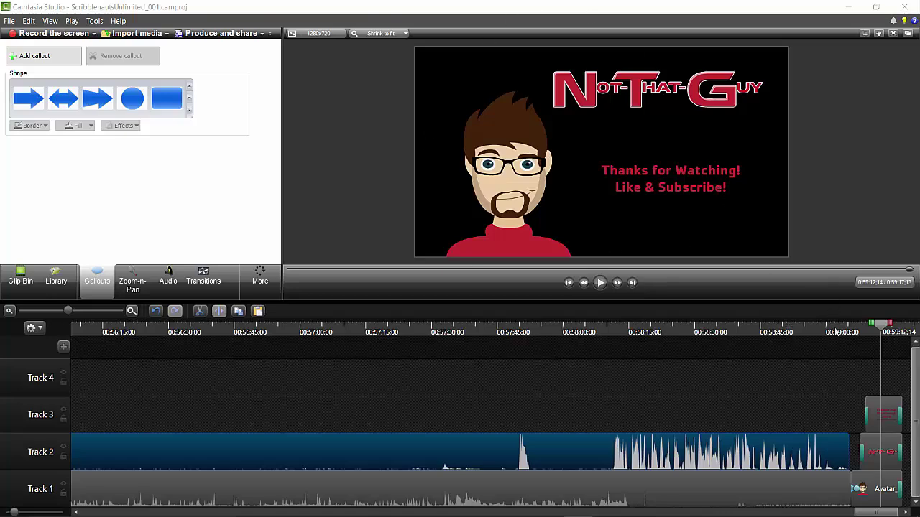
Step: Scrub back through the gameplay and return the playhead to 0:00:00:00 at the intro clips
drag(876, 329, 510, 349)
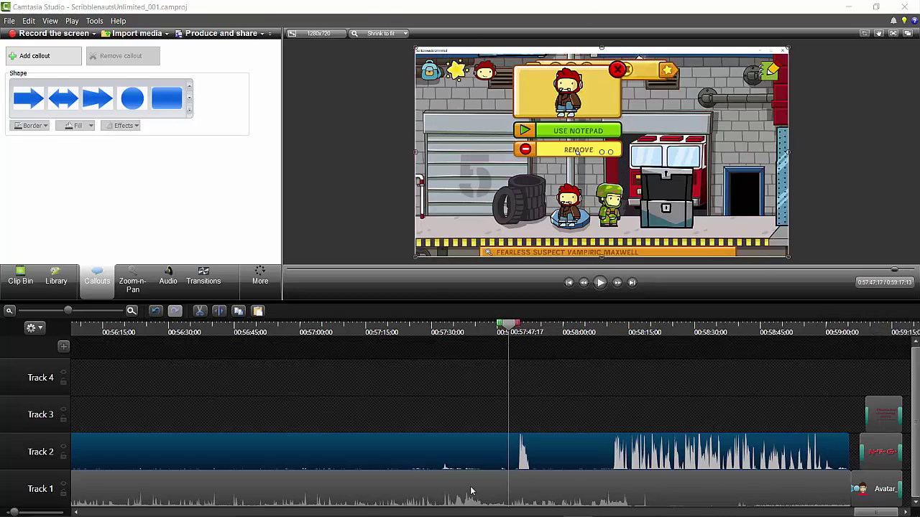
drag(867, 511, 83, 516)
drag(132, 332, 22, 335)
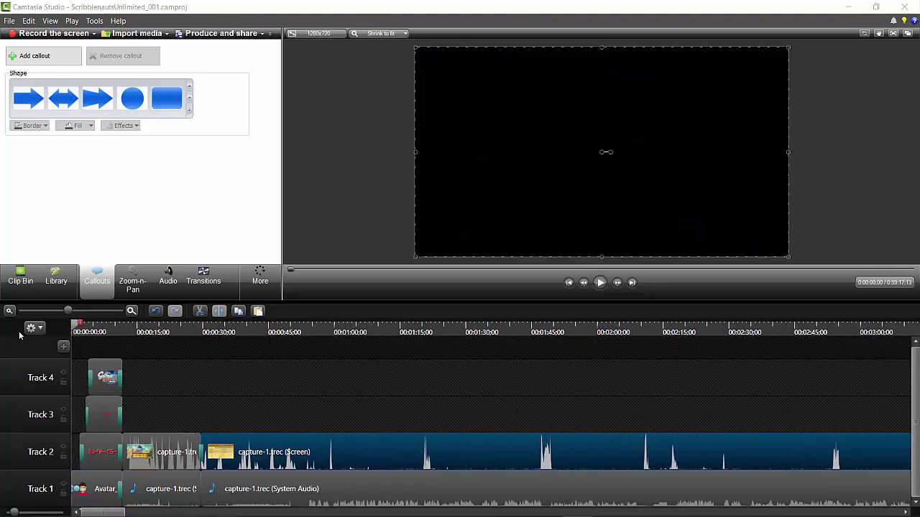